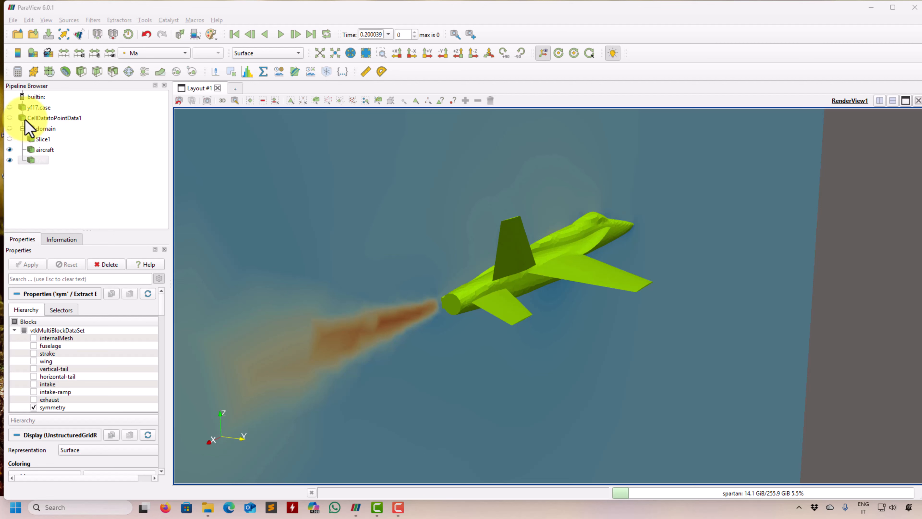
Step: Delete yf17.case with its downstream pipeline, and load the saved state with the option Use File Names From State
right_click(35, 108)
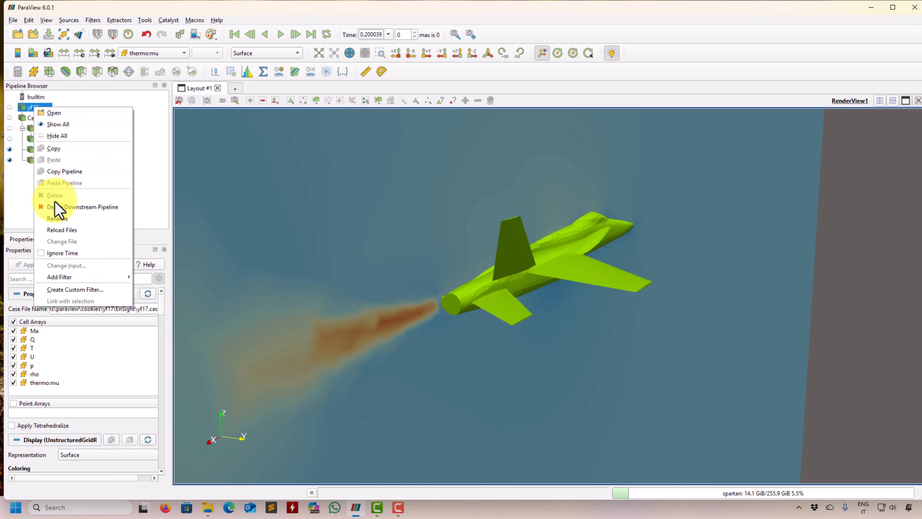
click(74, 207)
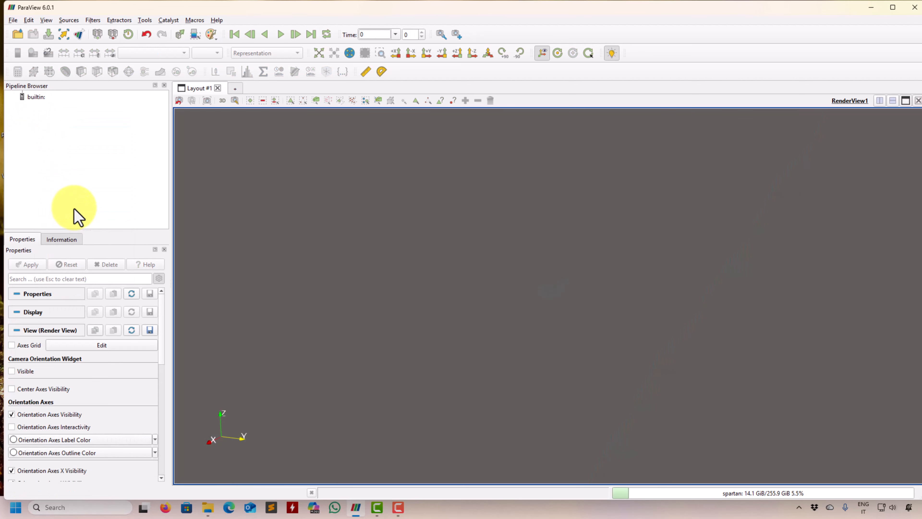
click(13, 20)
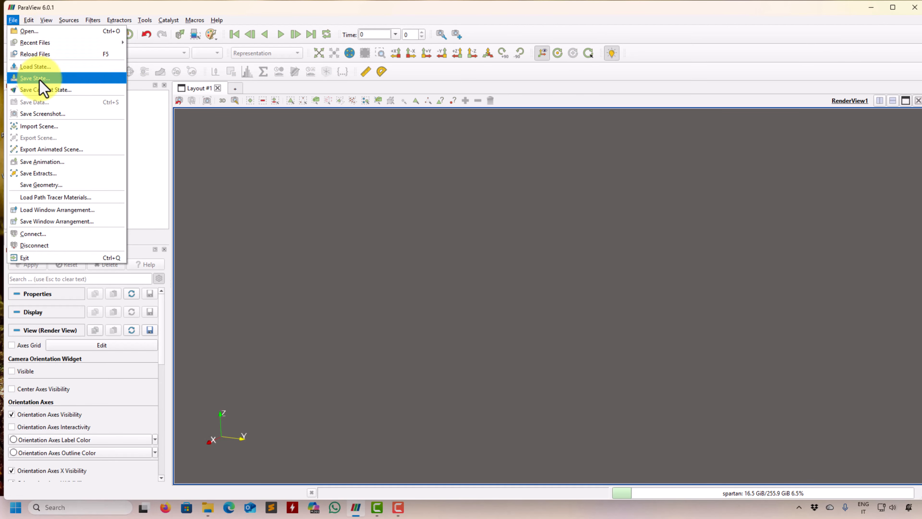
click(36, 66)
click(444, 150)
double_click(444, 150)
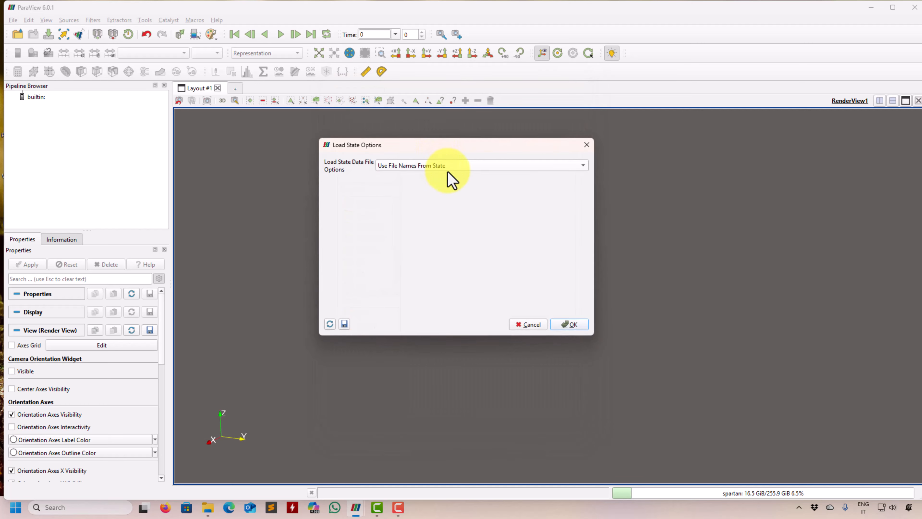
click(573, 326)
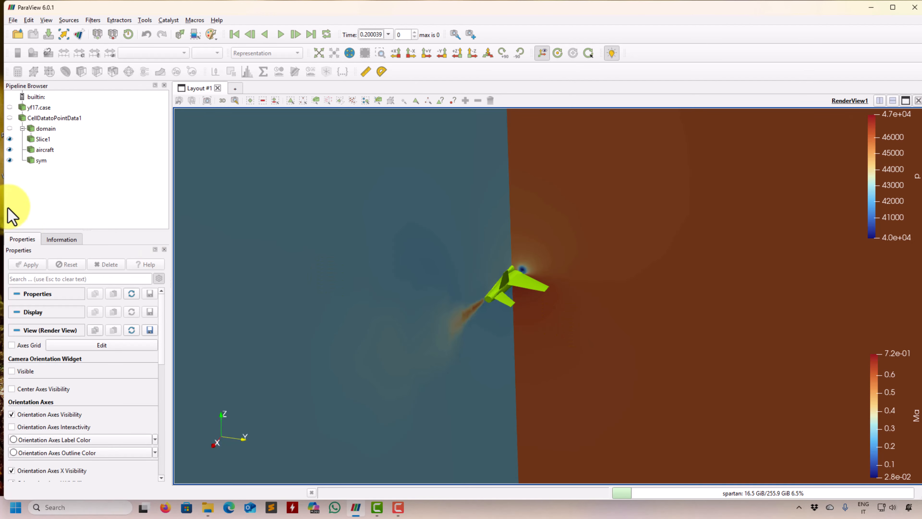
click(14, 20)
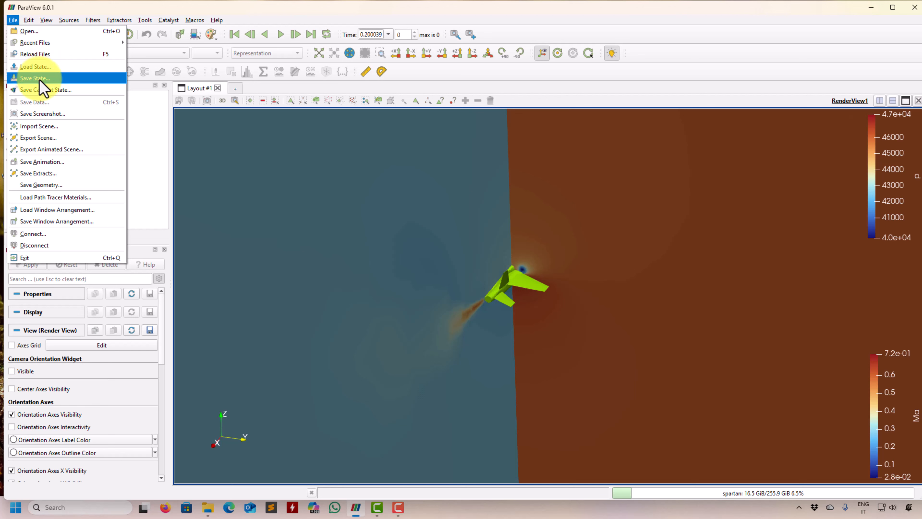
click(162, 189)
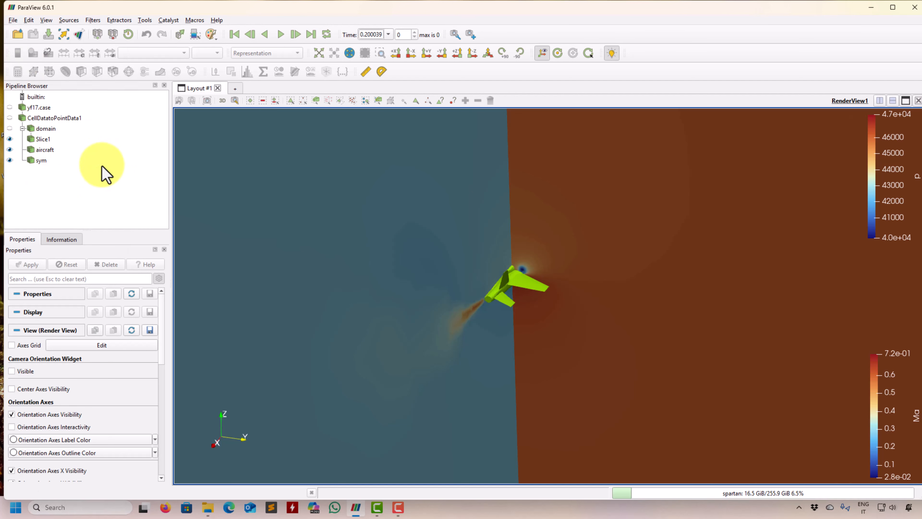
click(149, 21)
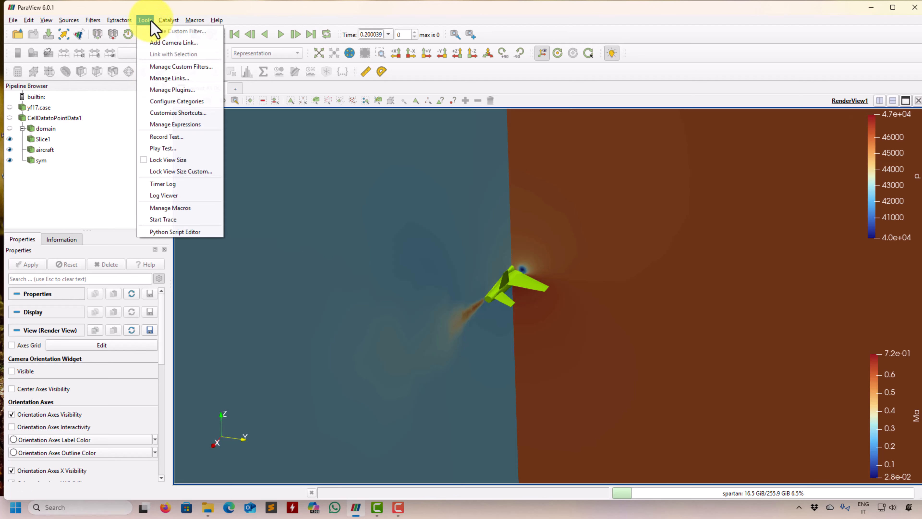
click(53, 216)
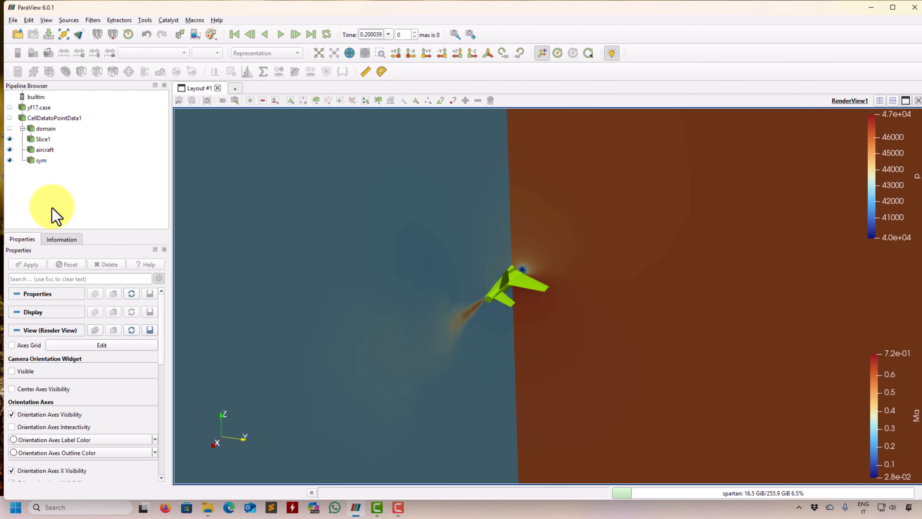
Step: Hide Slice1, select the yf17.case reader and maximize the program window
click(9, 139)
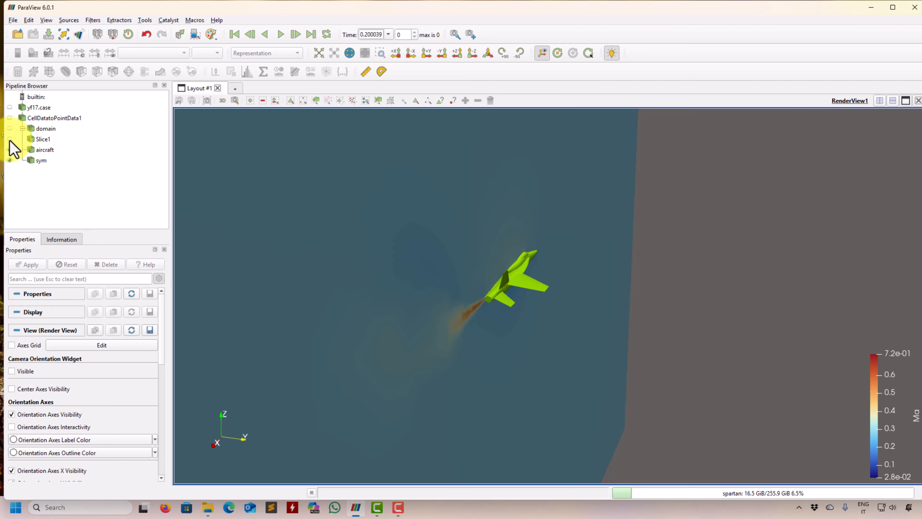
click(38, 107)
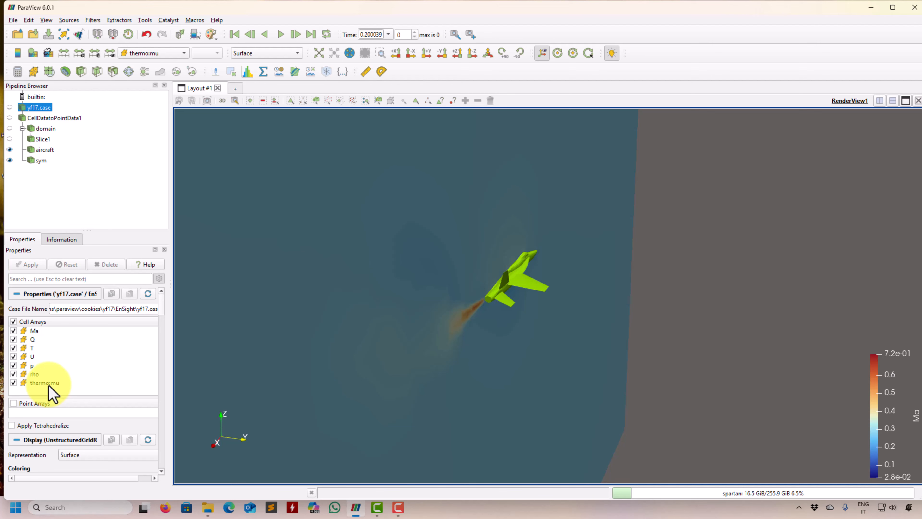
click(893, 8)
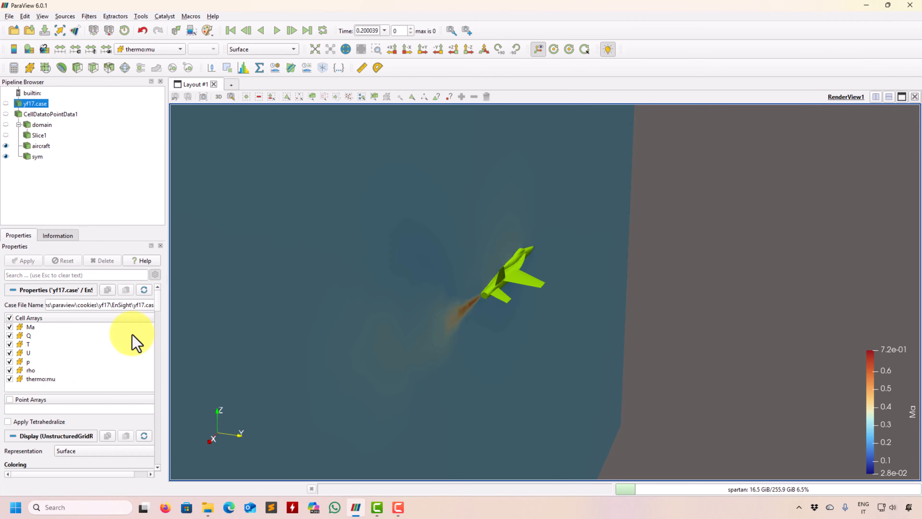
Step: Exclude the thermo:mu cell array from the yf17.case reader and apply, then restore it and reapply
click(37, 379)
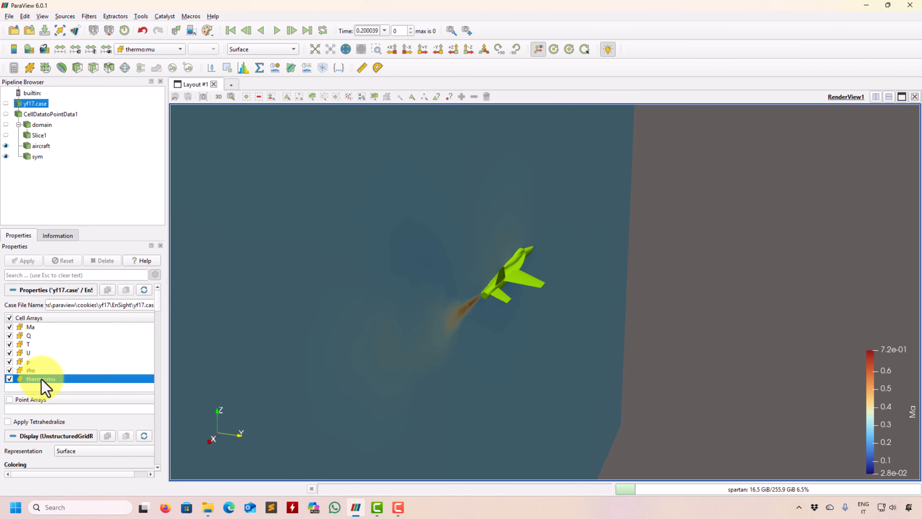
click(10, 379)
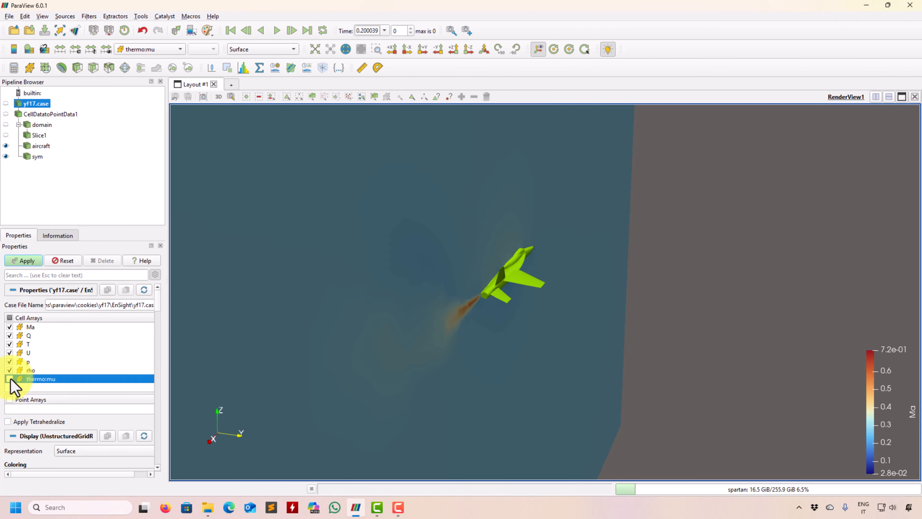
click(25, 260)
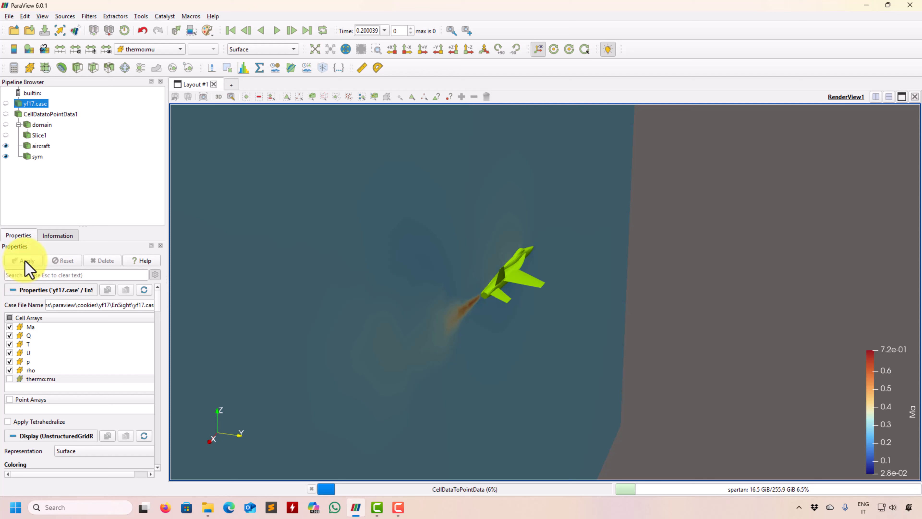
click(50, 114)
click(34, 104)
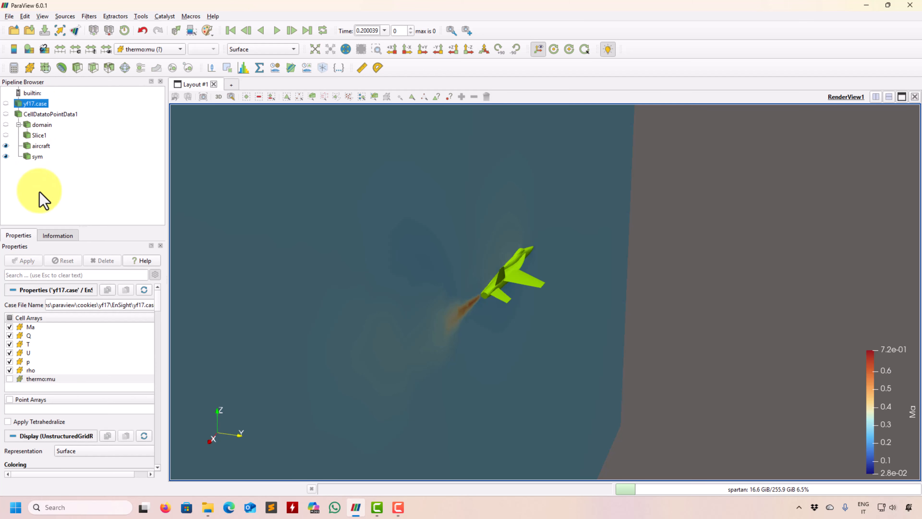
click(10, 379)
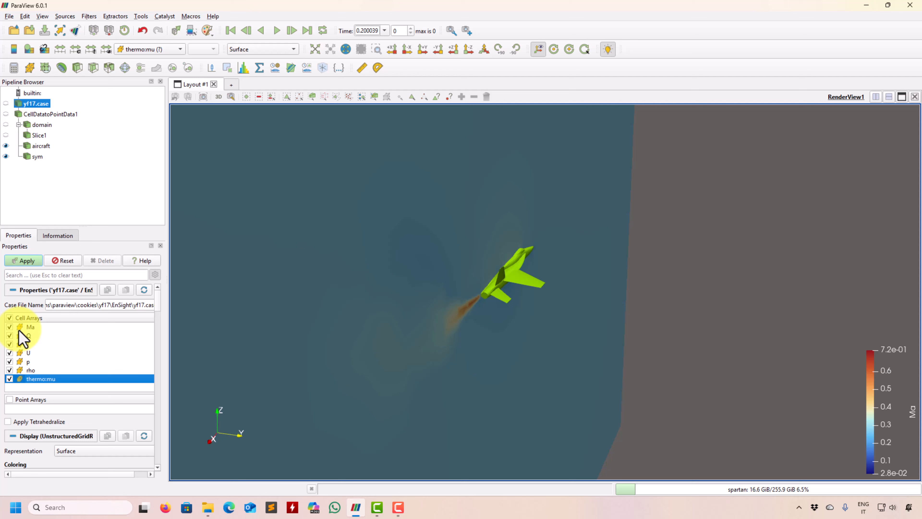
click(29, 260)
Step: Turn off Process All Arrays on CellDatatoPointData1, include thermo:mu and apply, then turn Process All Arrays back on and reapply
click(44, 114)
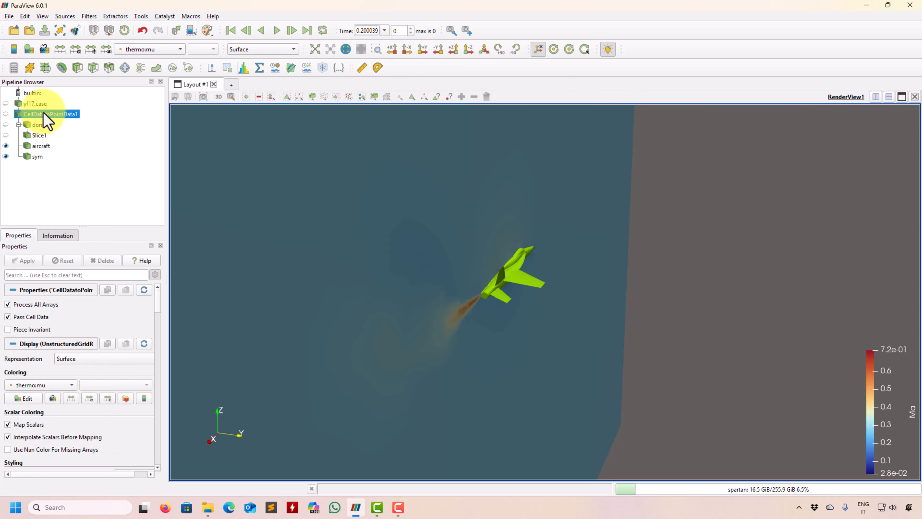
click(36, 306)
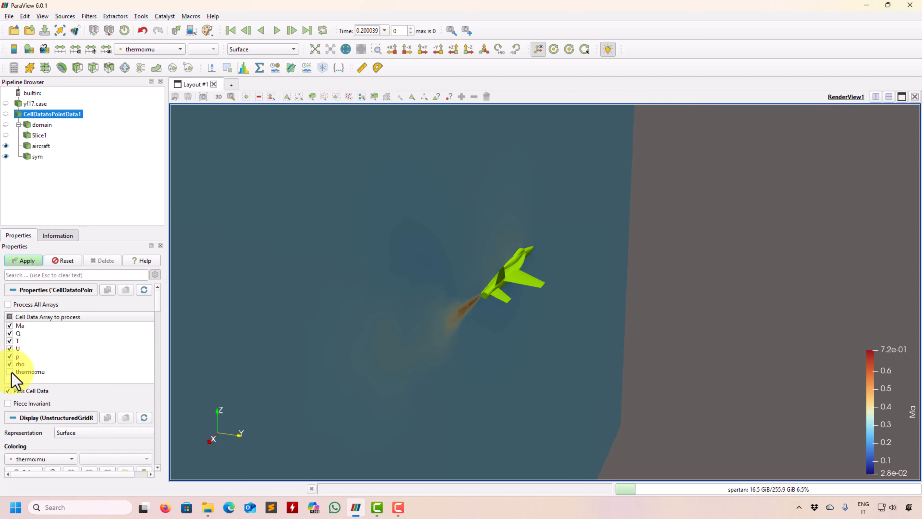
click(9, 371)
click(25, 260)
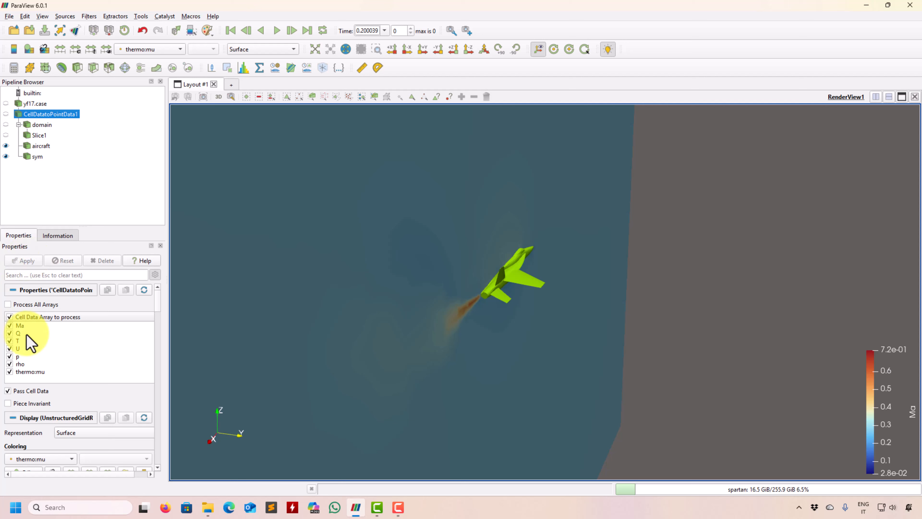
click(20, 305)
click(24, 260)
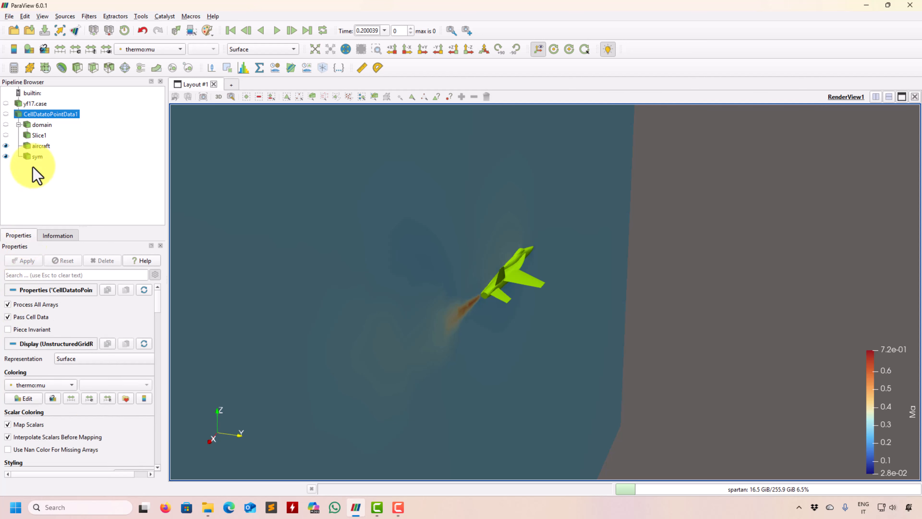
Step: Add a Group Datasets filter to sym alone and delete it without applying
click(37, 104)
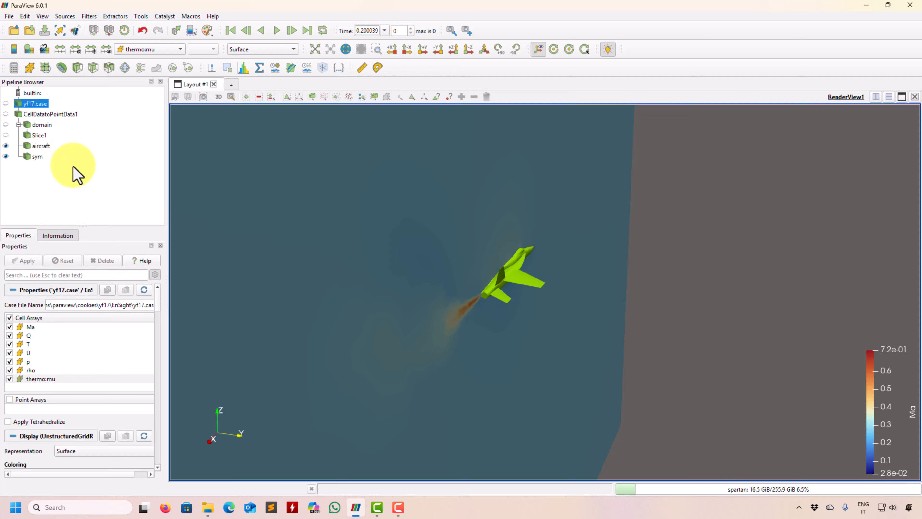
click(37, 156)
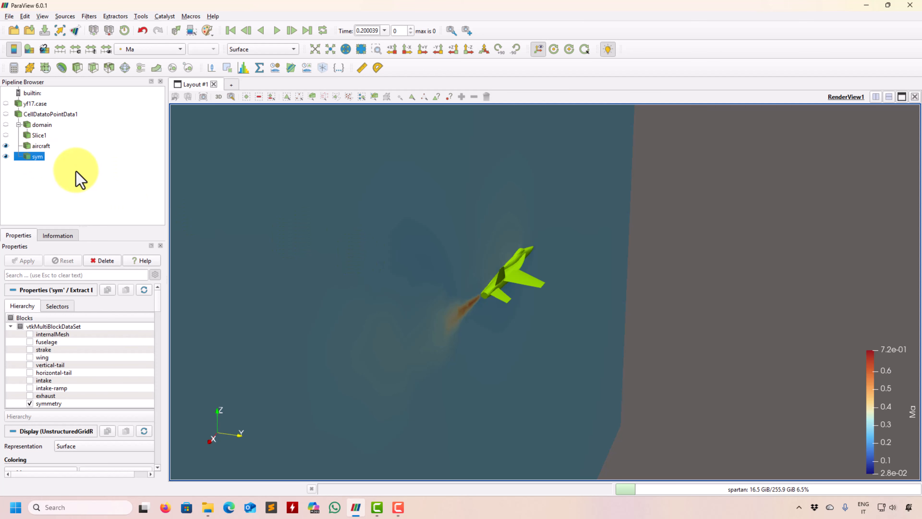
drag(550, 305, 527, 385)
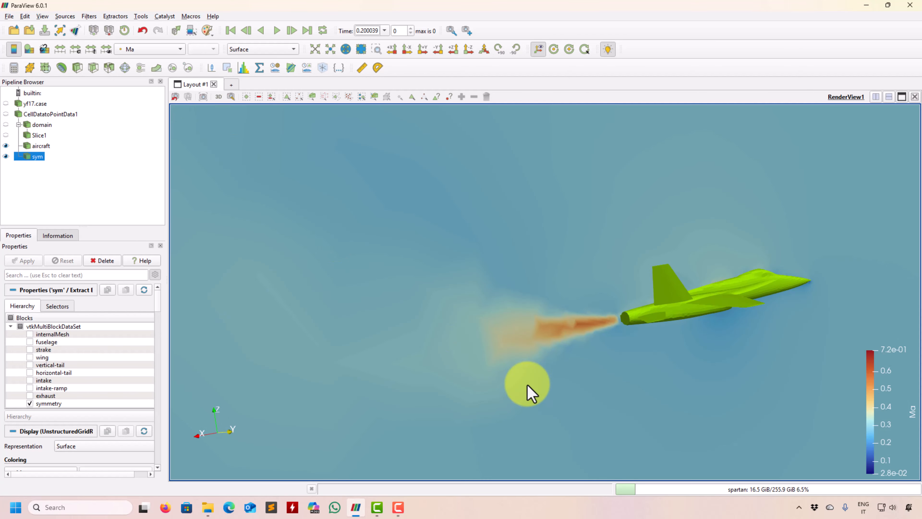
click(173, 68)
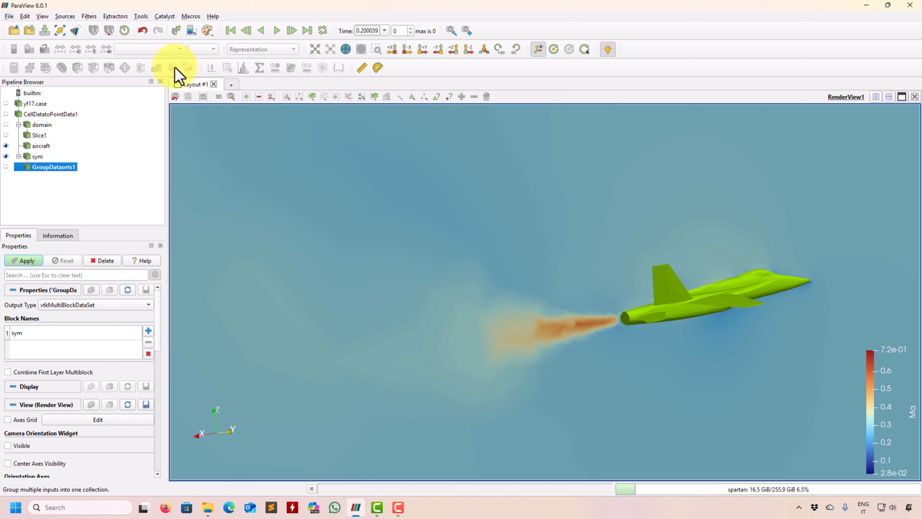
click(109, 261)
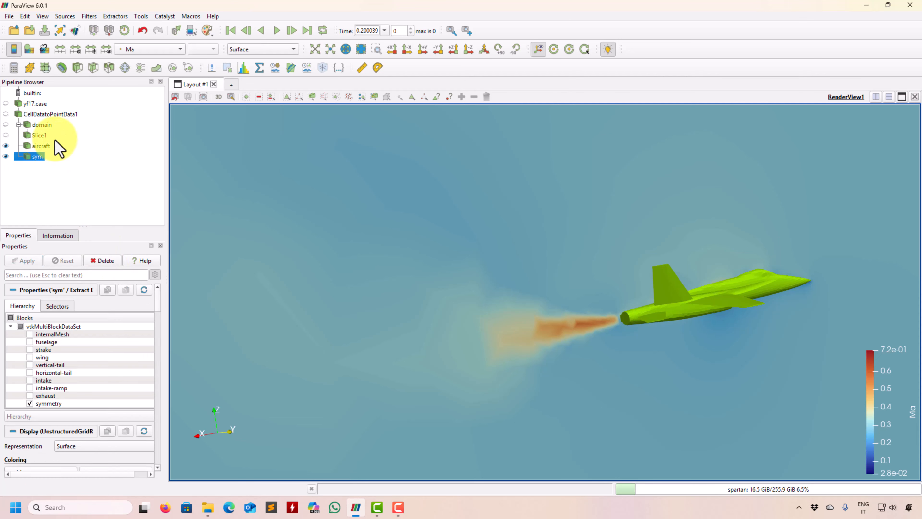
Step: Add a Group Datasets filter combining aircraft and sym, and delete it without applying
ctrl+click(41, 146)
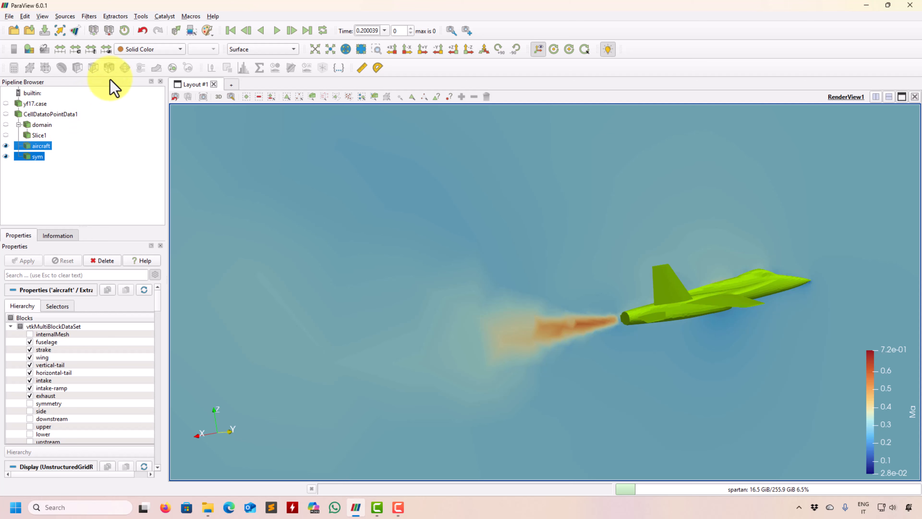
click(172, 68)
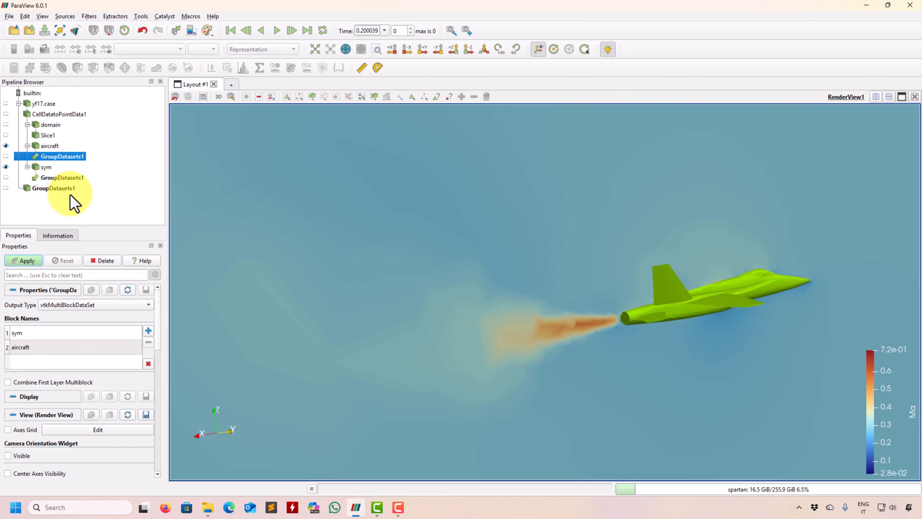
click(101, 260)
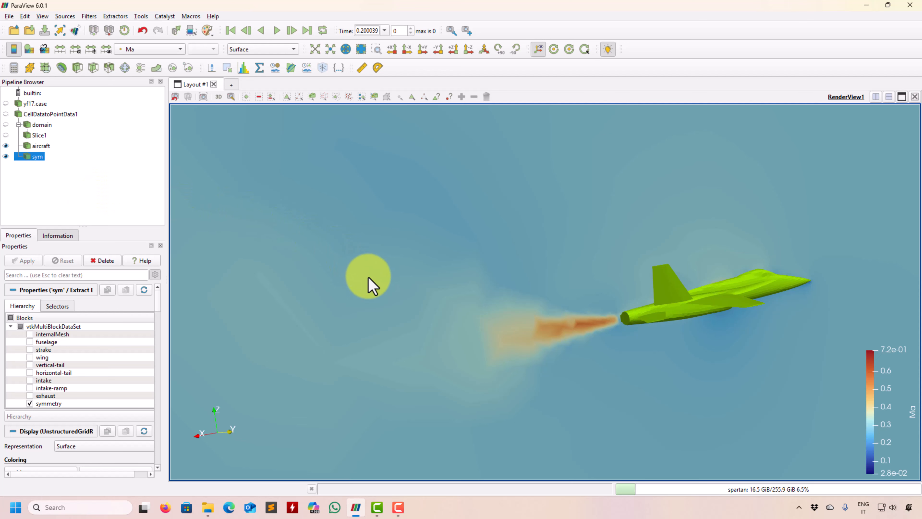
Step: Add a Contour filter to sym and contour by the Ma point array
middle_drag(453, 301, 329, 291)
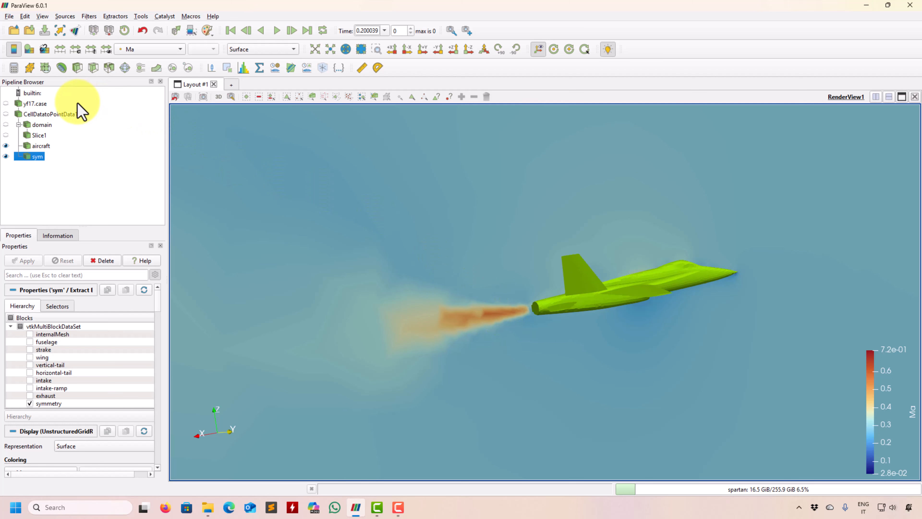
click(62, 68)
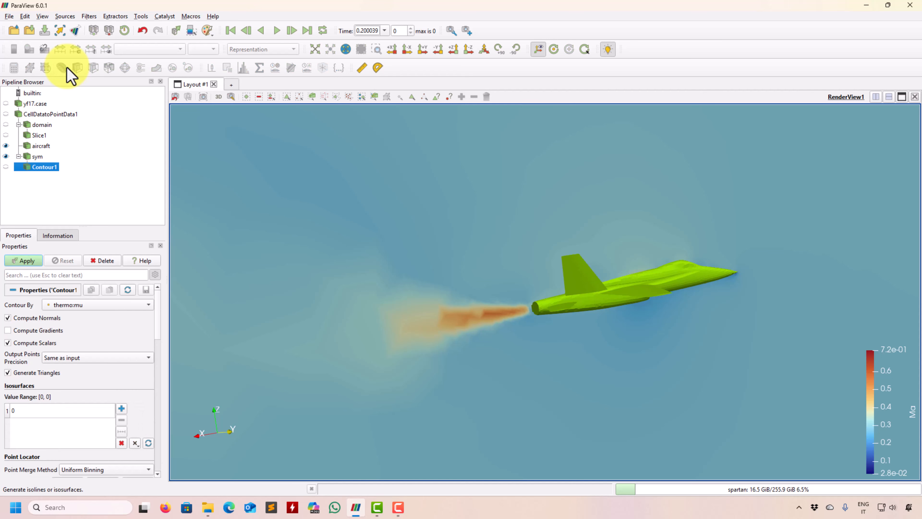
click(107, 307)
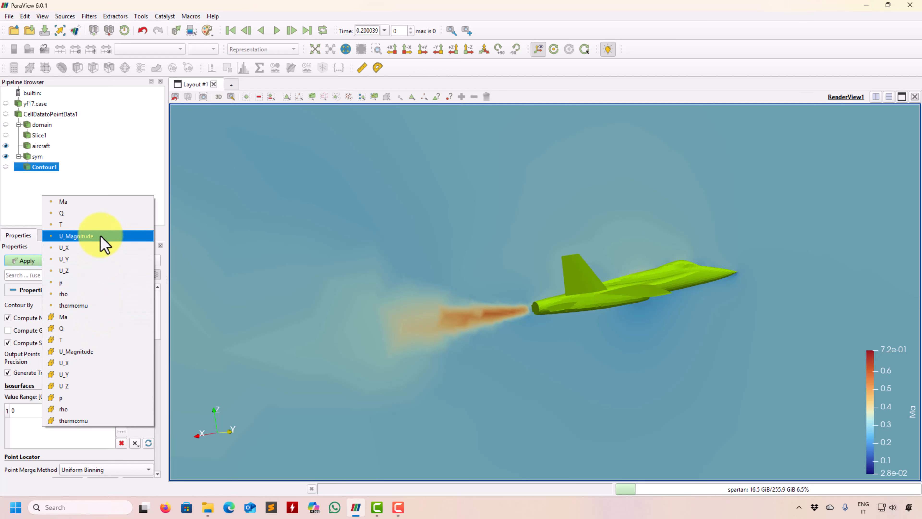
click(100, 203)
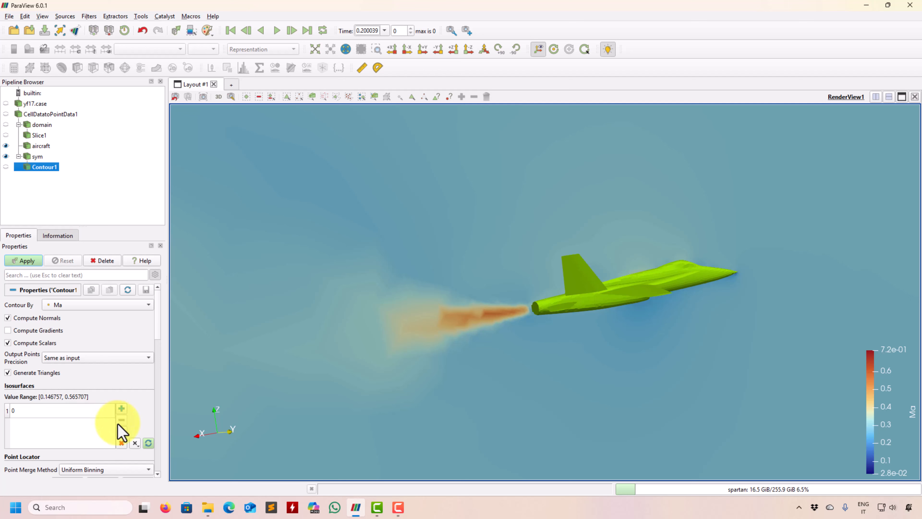
Step: Replace the contour's isosurface values with a linear series of 10 samples from 0.146757 to 0.565707 and apply
click(121, 444)
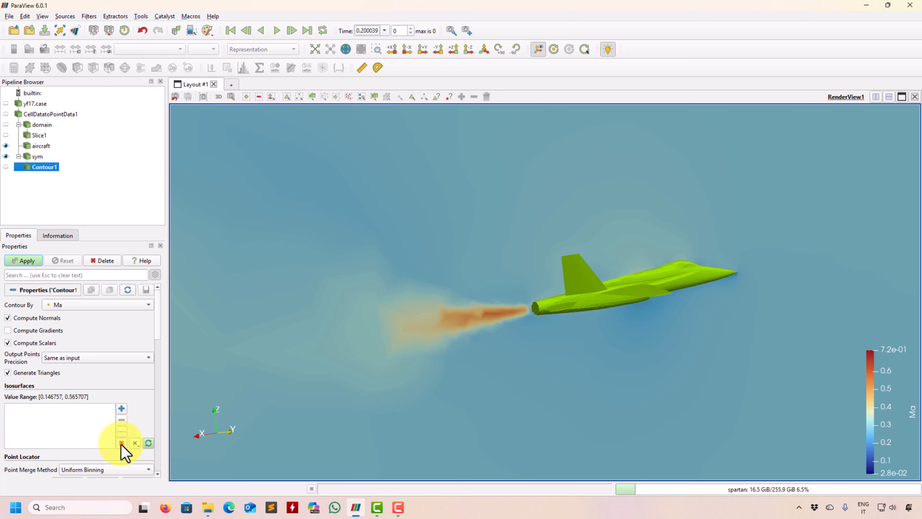
click(121, 432)
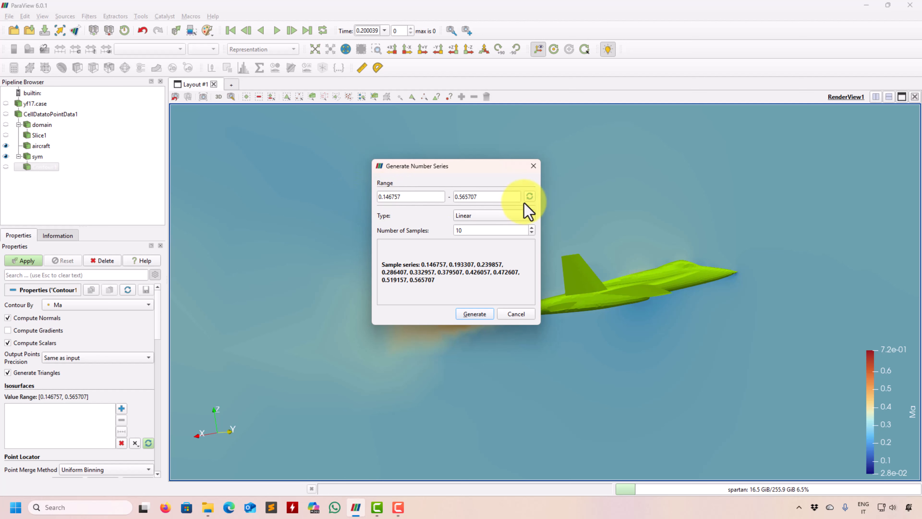
click(498, 220)
click(421, 232)
click(480, 316)
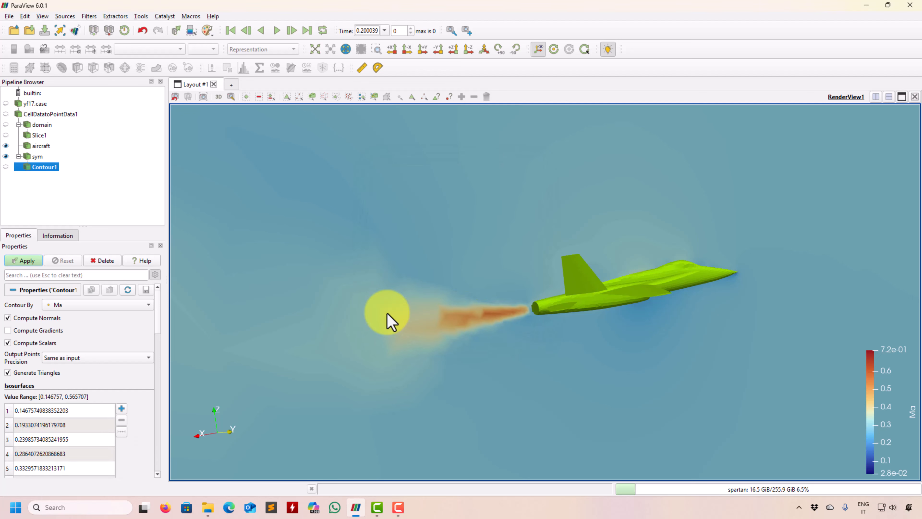
click(26, 261)
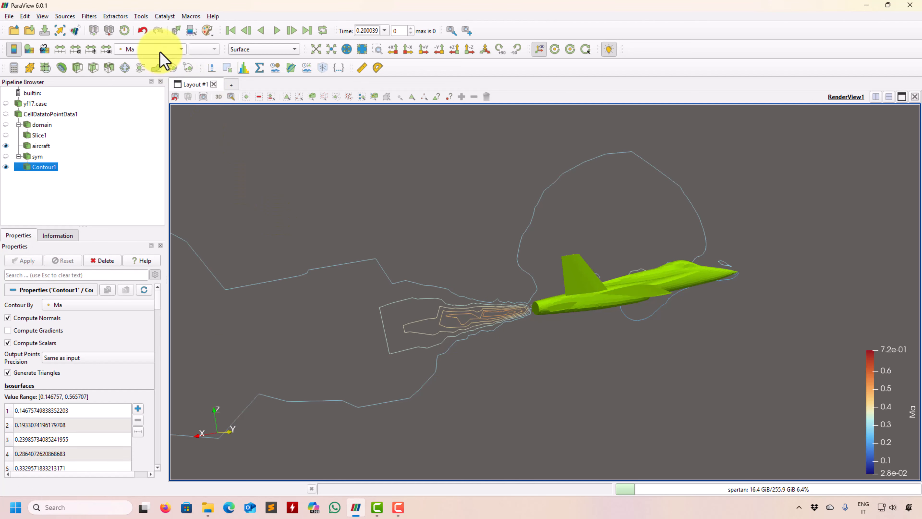
Step: Color Contour1 with Solid Color and show sym again together with the contour lines
click(144, 50)
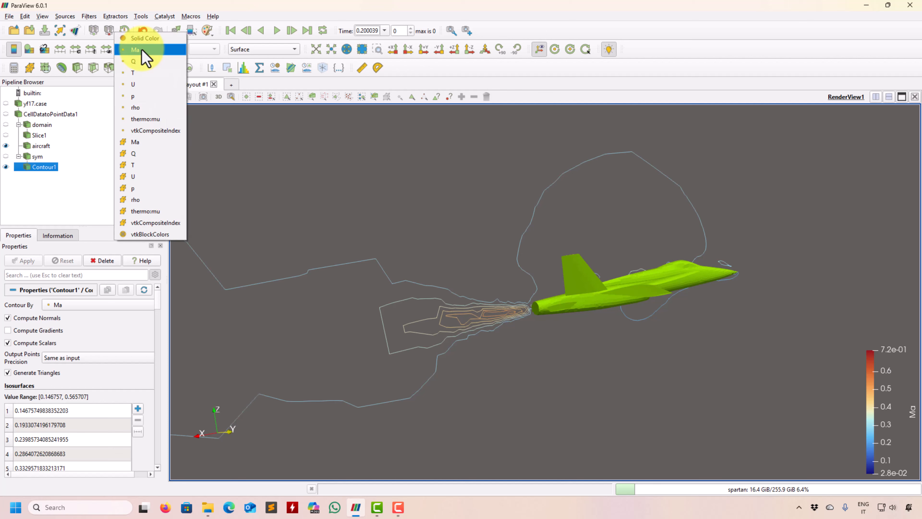
click(149, 39)
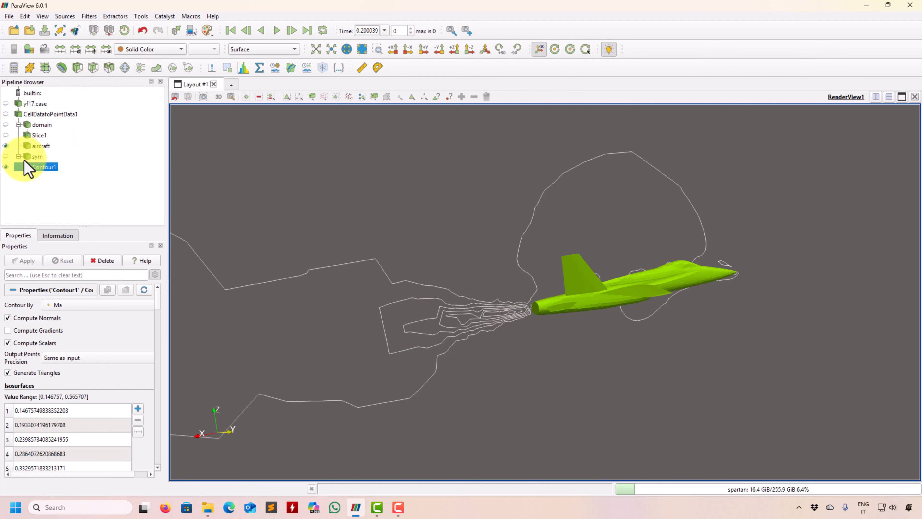
click(6, 156)
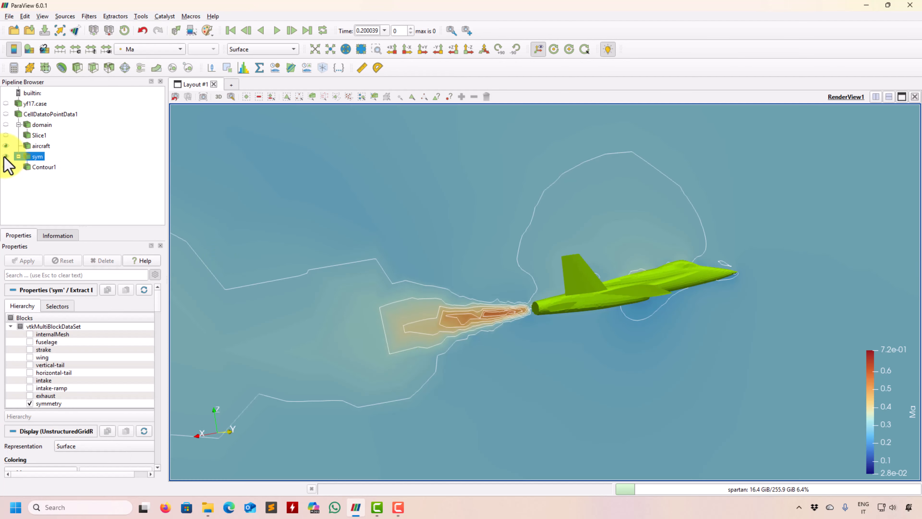
drag(467, 383, 509, 347)
right_drag(508, 347, 471, 391)
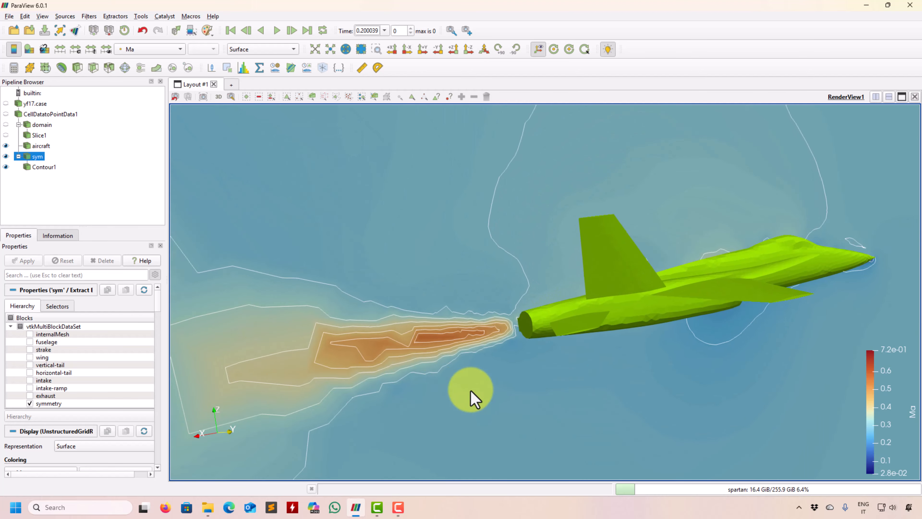
Step: Set the line width of Contour1 to 2
click(51, 167)
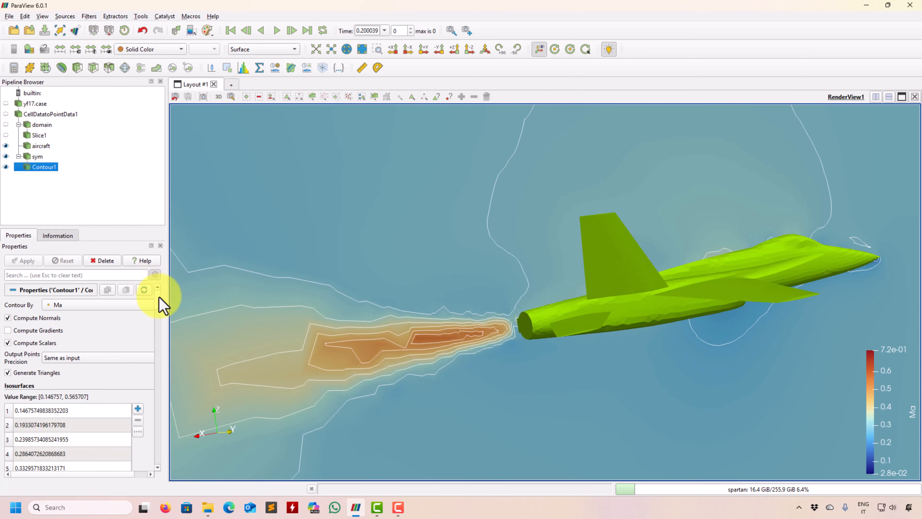
drag(158, 296, 159, 333)
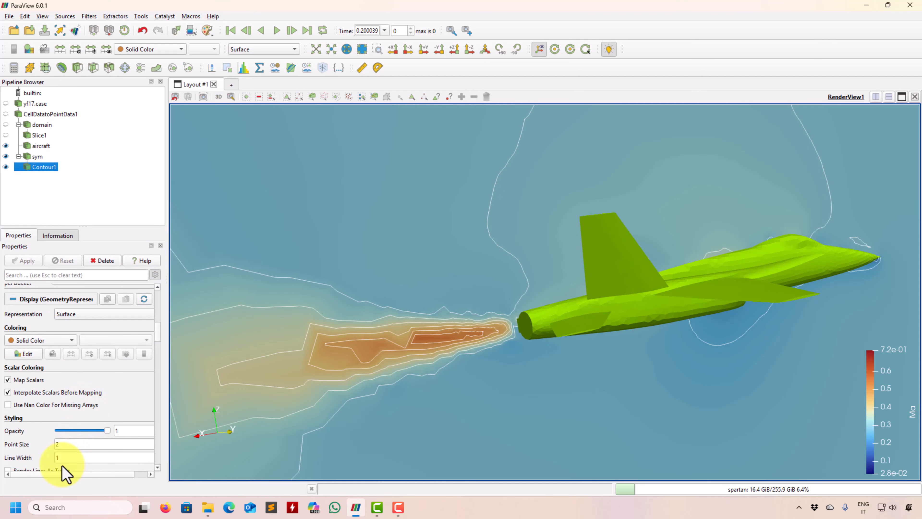
text(2)
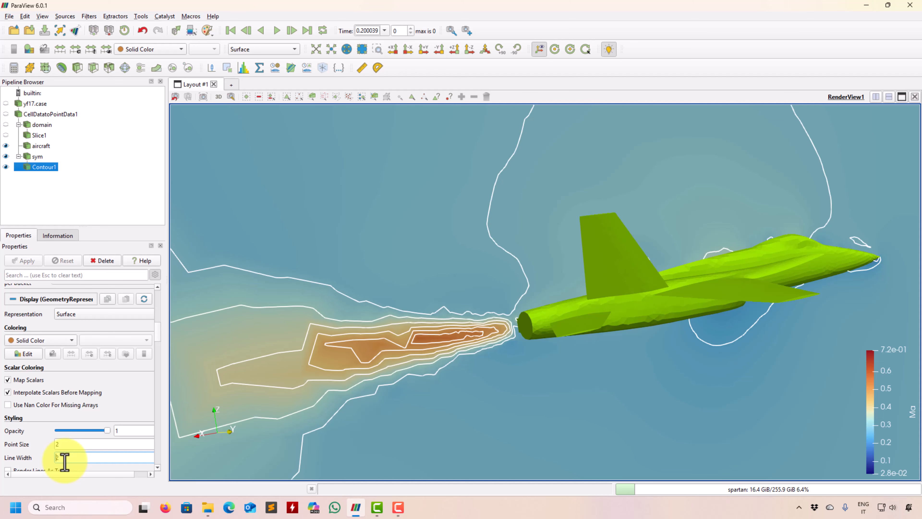
Step: Change the solid color of the Contour1 lines to black (#000000)
click(36, 354)
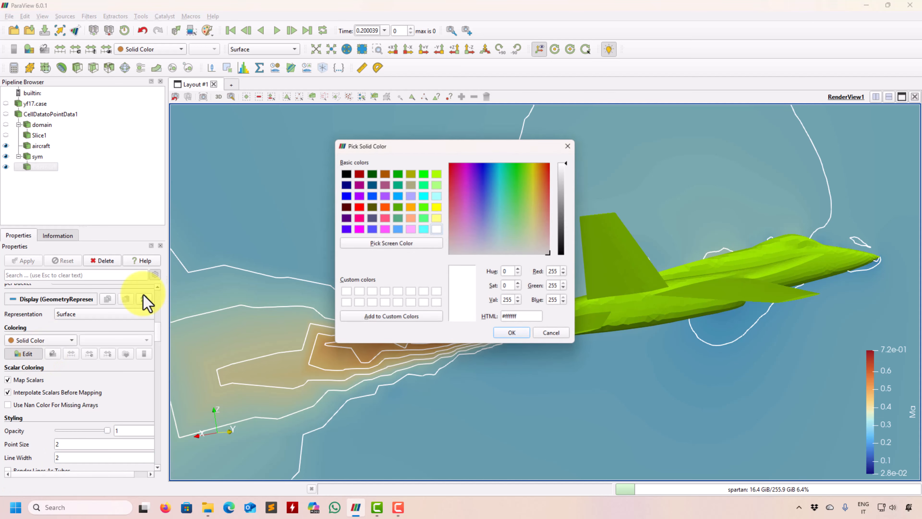
click(343, 171)
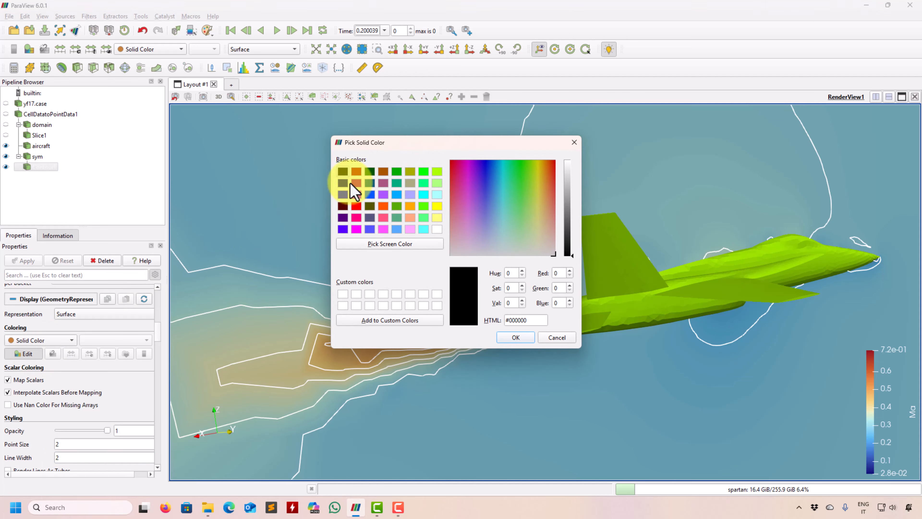
click(516, 337)
scroll(487, 327, down, 5)
drag(494, 300, 607, 270)
scroll(556, 320, up, 8)
scroll(555, 315, down, 1)
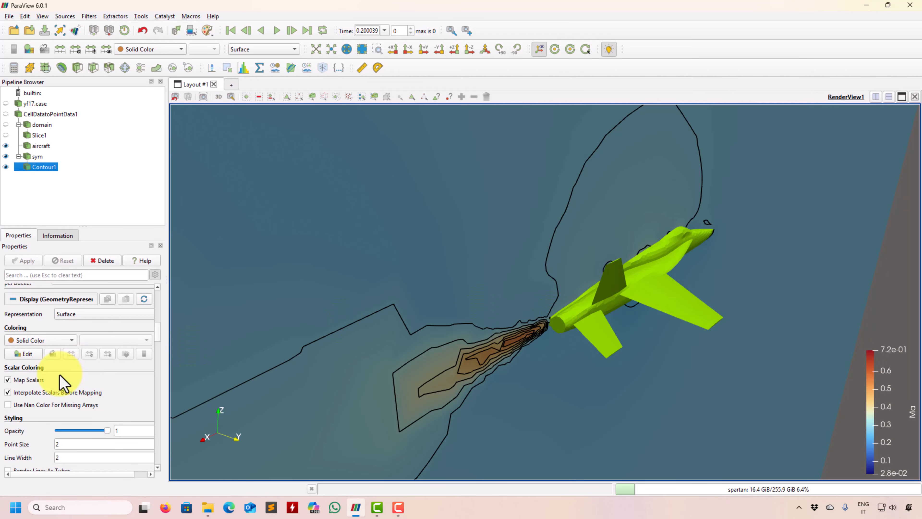
drag(479, 377, 465, 355)
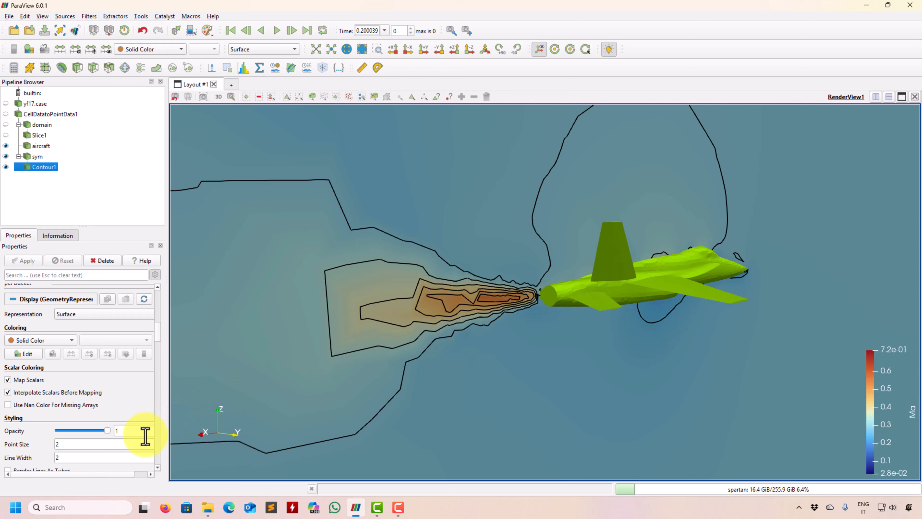
Step: Set the line width of the black contour lines to 1
double_click(109, 458)
key(Return)
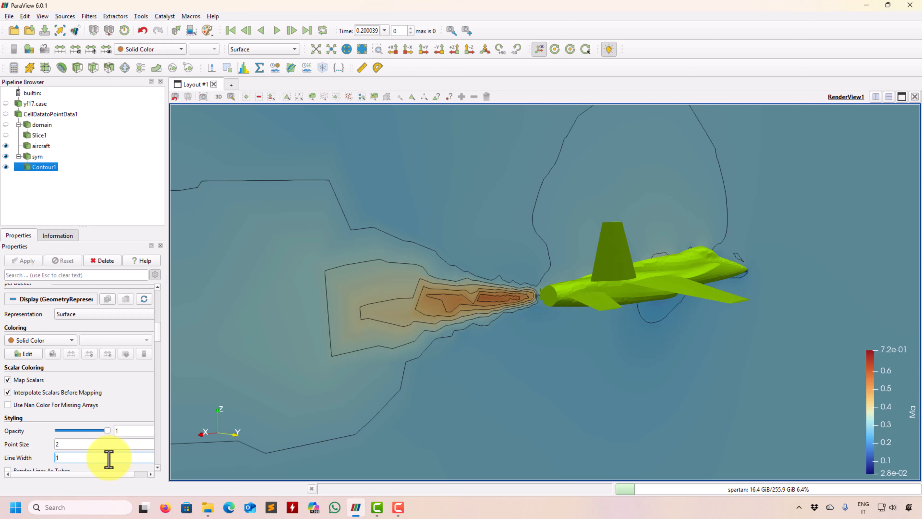
drag(380, 339, 286, 278)
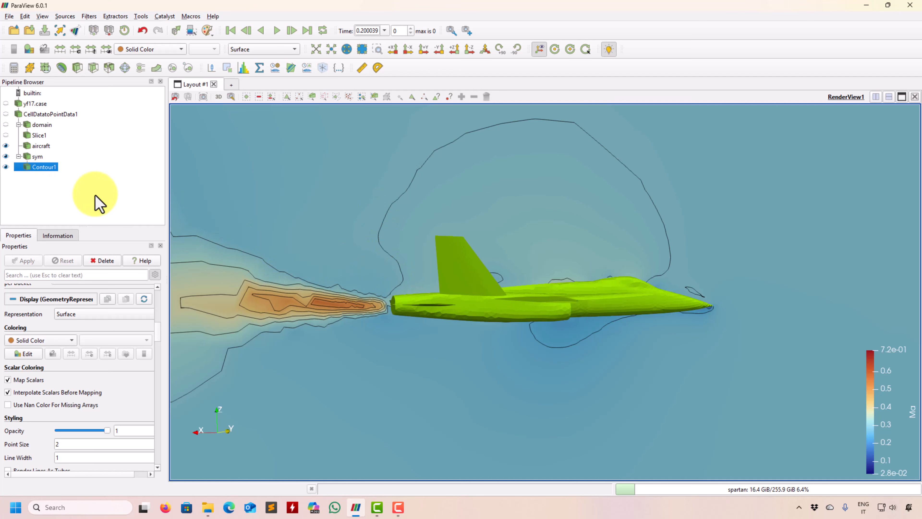
Step: Show Slice1 alongside the aircraft and symmetry plane, and reset the camera to fit all visible data
click(43, 146)
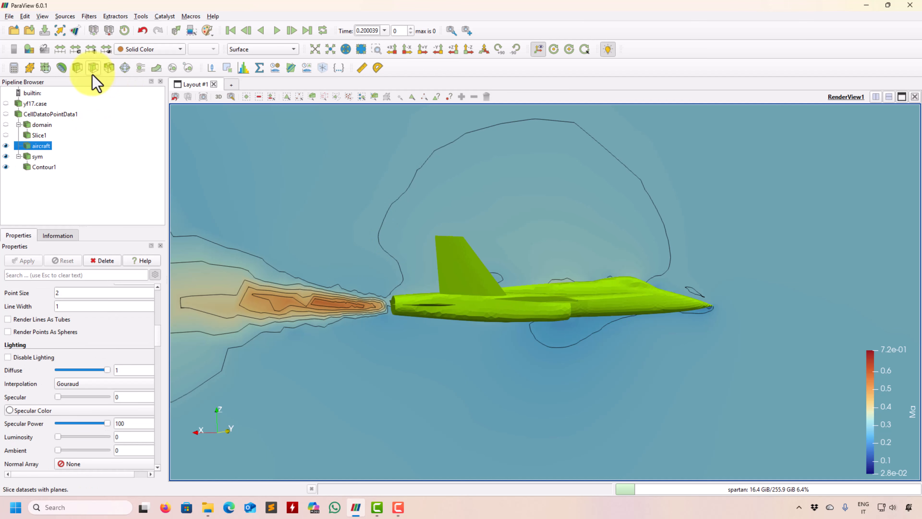
click(40, 134)
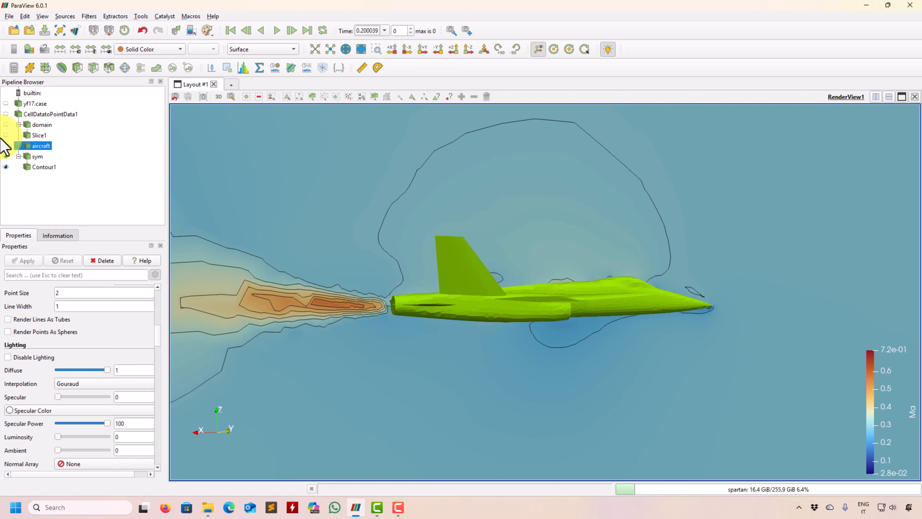
click(6, 135)
drag(358, 216, 515, 247)
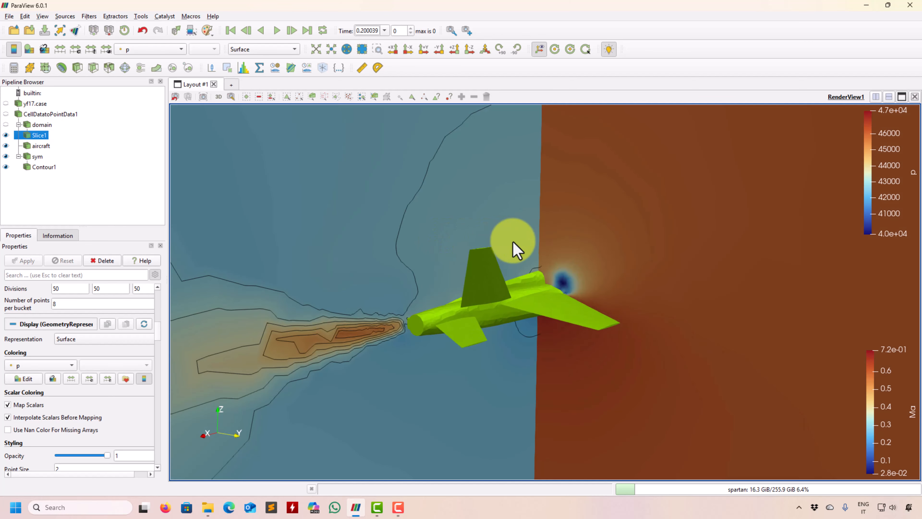
right_drag(415, 259, 367, 280)
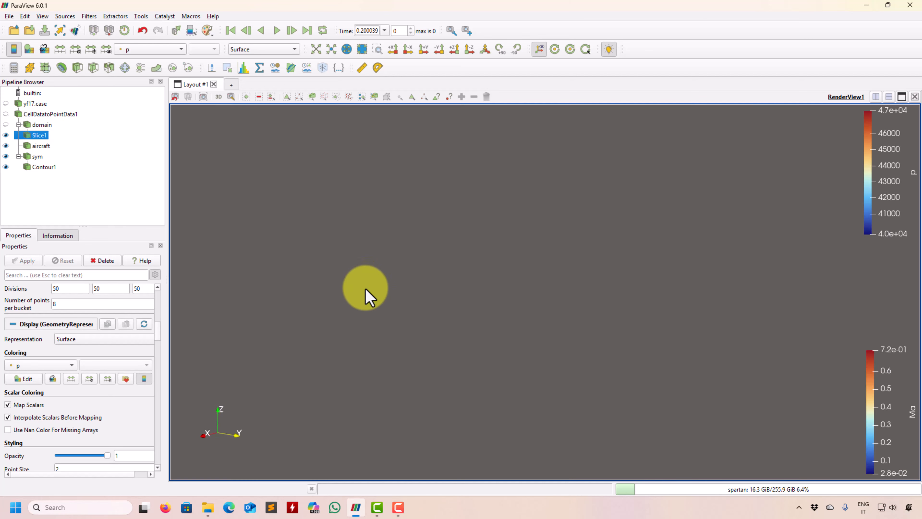
click(316, 51)
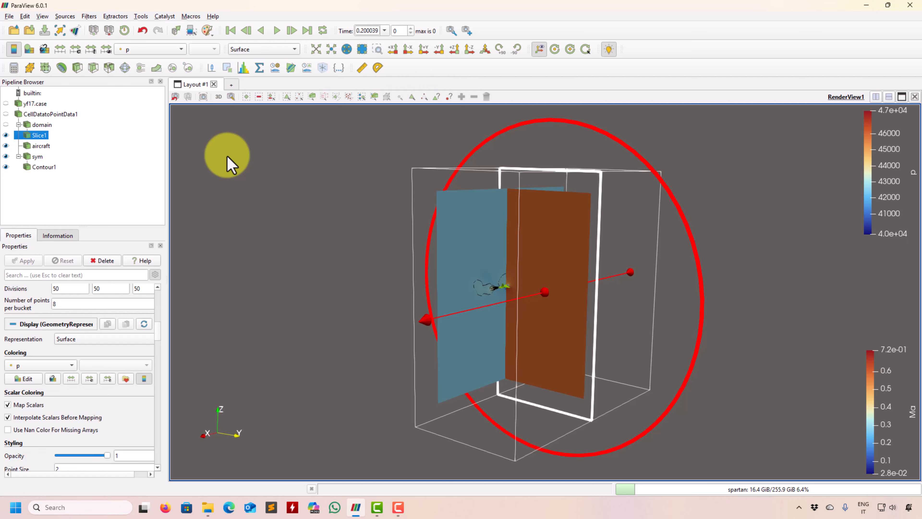
Step: Open the Adjust Camera dialog to view the camera parameters and manipulation options, and close it without changes
click(232, 97)
click(594, 13)
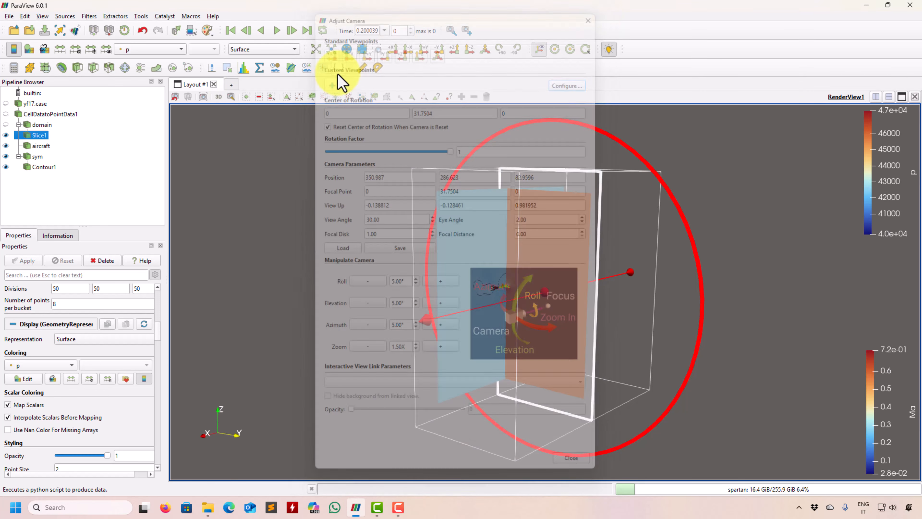
click(232, 96)
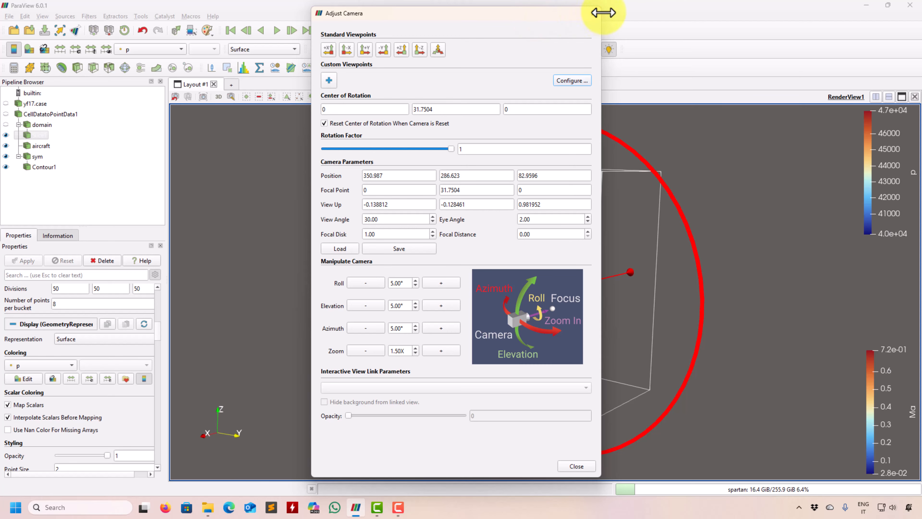
click(594, 13)
click(232, 96)
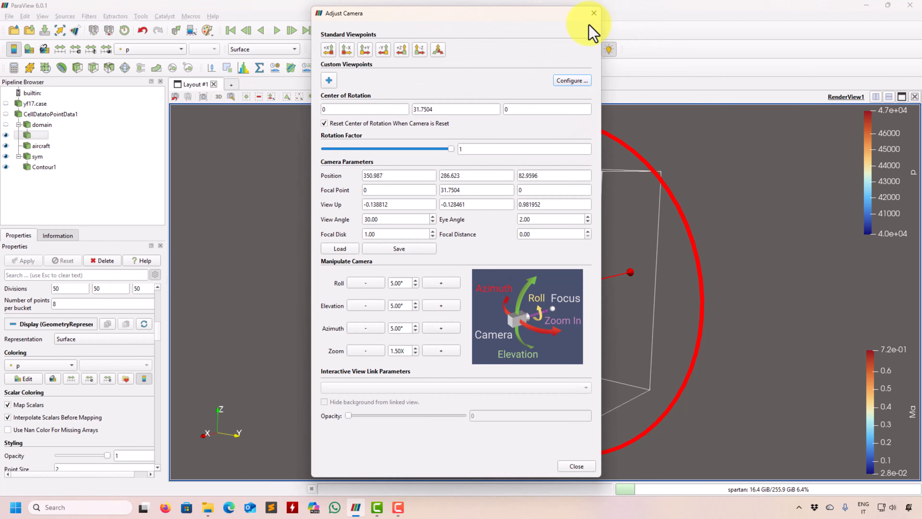
click(594, 13)
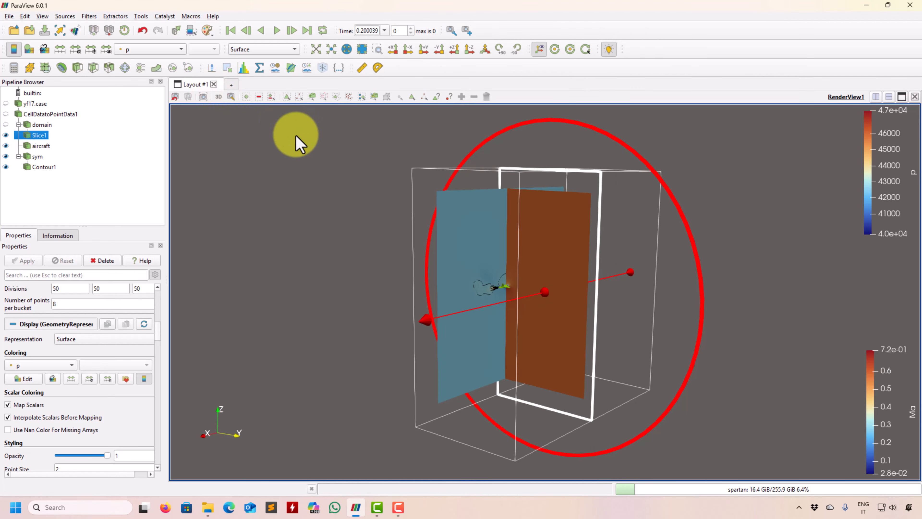
Step: Turn off Show Plane for Slice1 to hide its plane widget
scroll(288, 214, up, 5)
right_drag(256, 263, 268, 232)
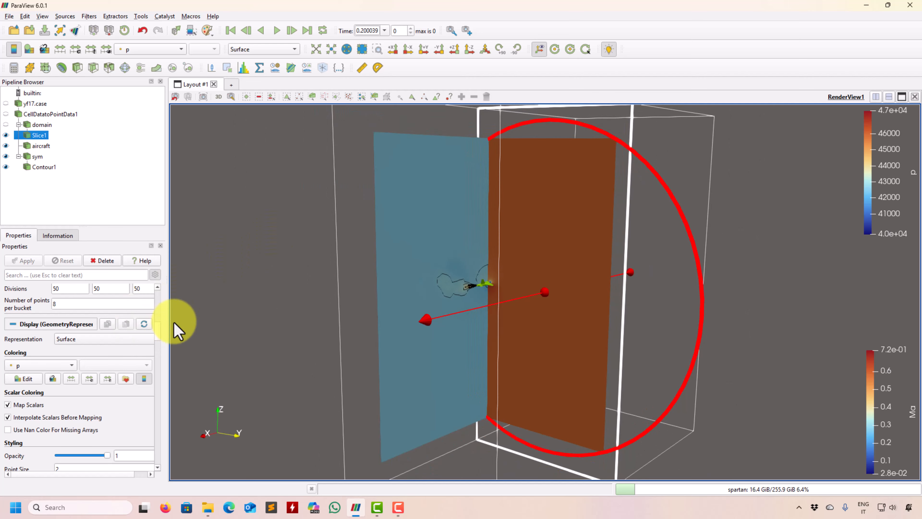
drag(157, 336, 160, 309)
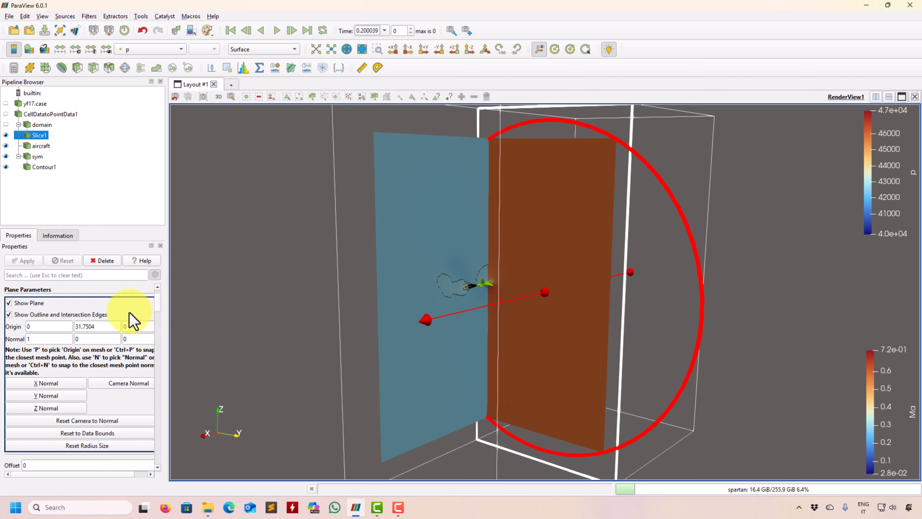
click(25, 303)
right_drag(407, 251, 407, 293)
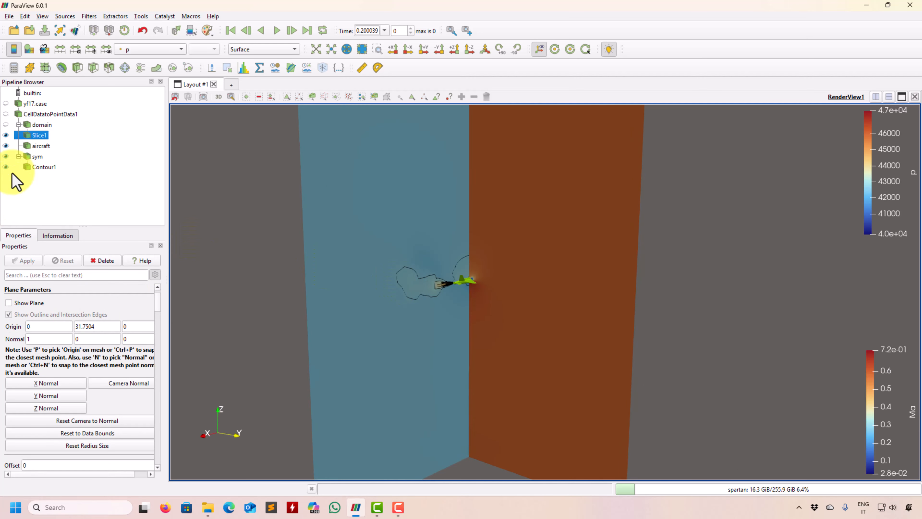
Step: Hide sym and Contour1 so only Slice1 and the aircraft are displayed
click(5, 156)
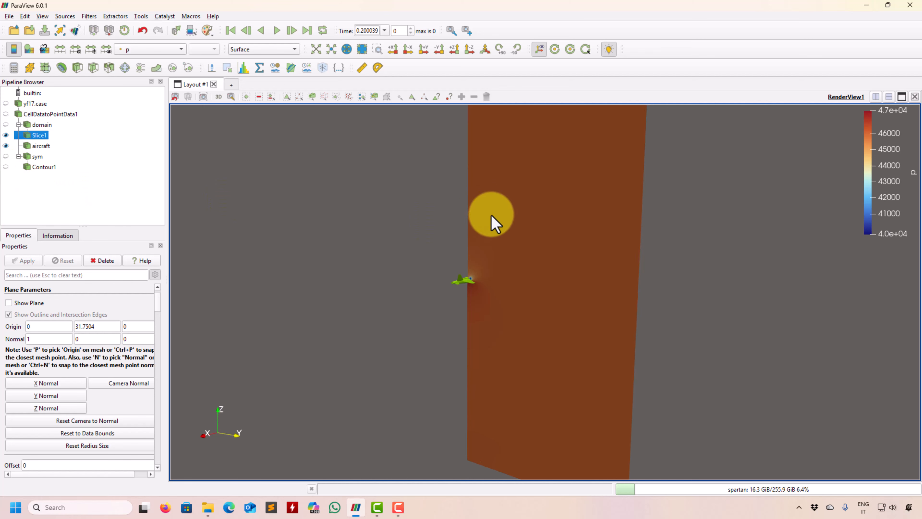
right_drag(492, 222, 349, 334)
middle_drag(348, 326, 329, 330)
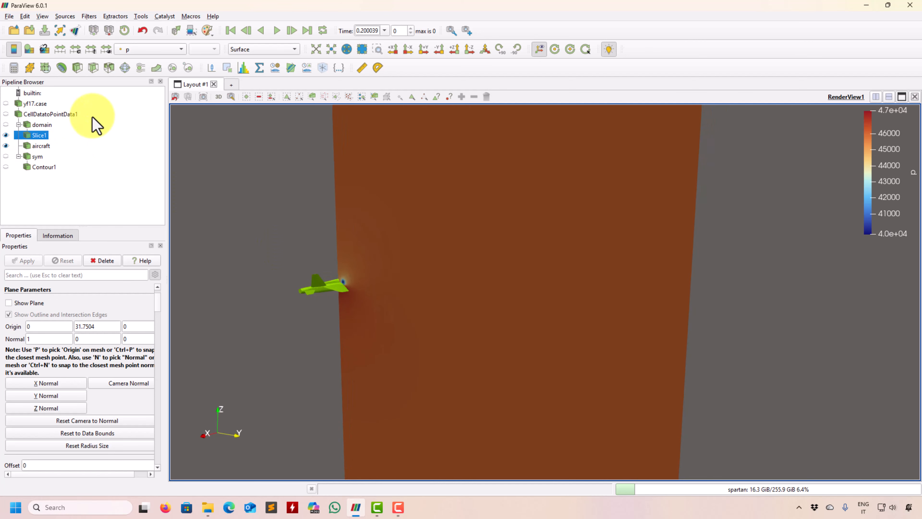
Step: Open the color map editor for Slice1's p coloring and examine its transfer function and mapping settings around the aircraft
click(29, 49)
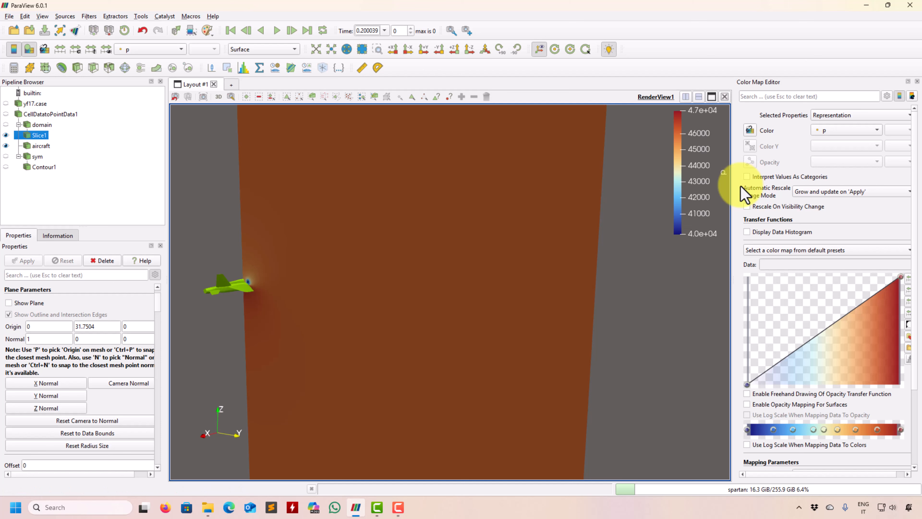
scroll(501, 383, up, 3)
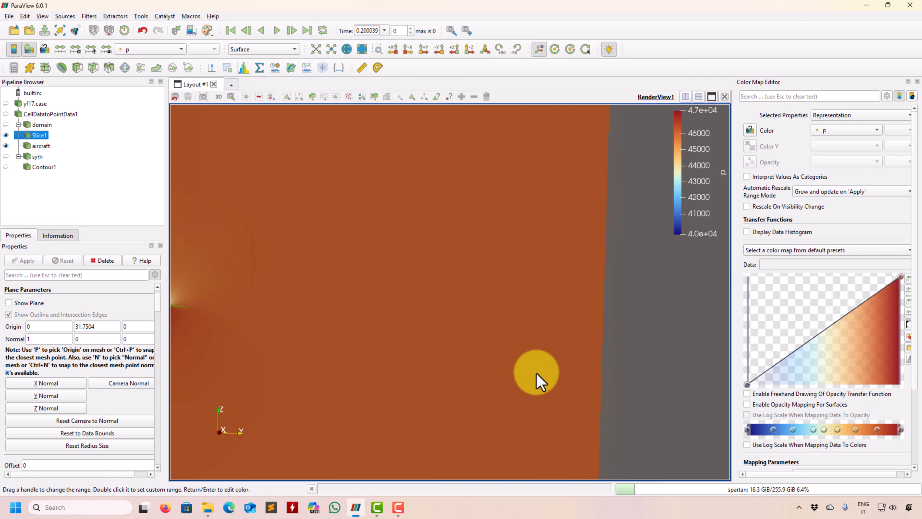
middle_drag(430, 341, 653, 348)
right_drag(513, 307, 505, 351)
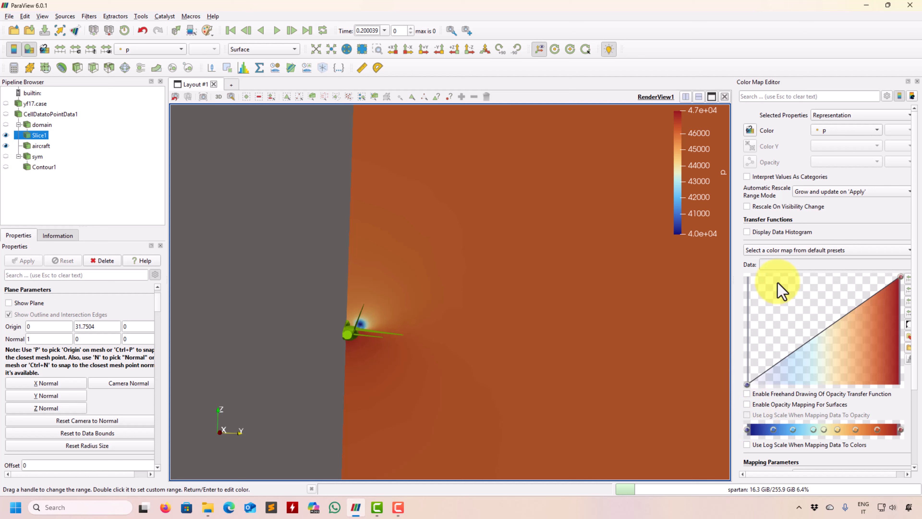
scroll(919, 240, down, 5)
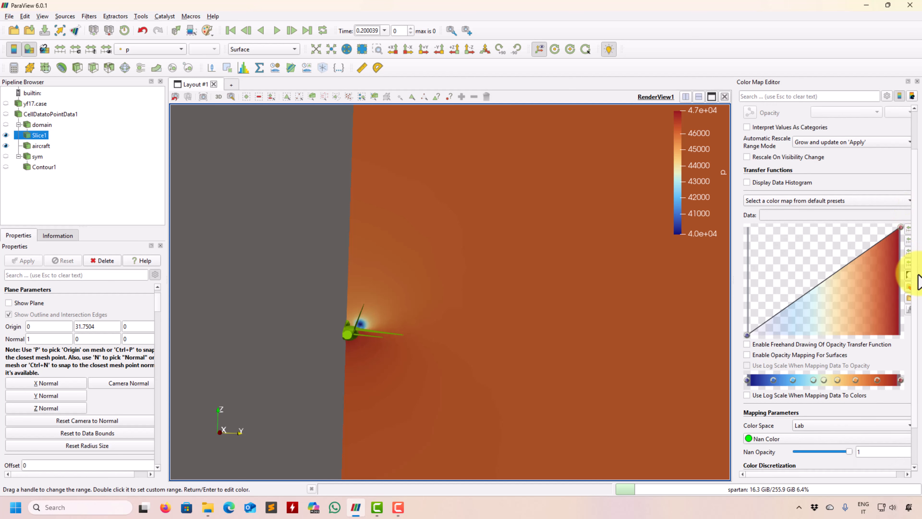
scroll(921, 352, up, 5)
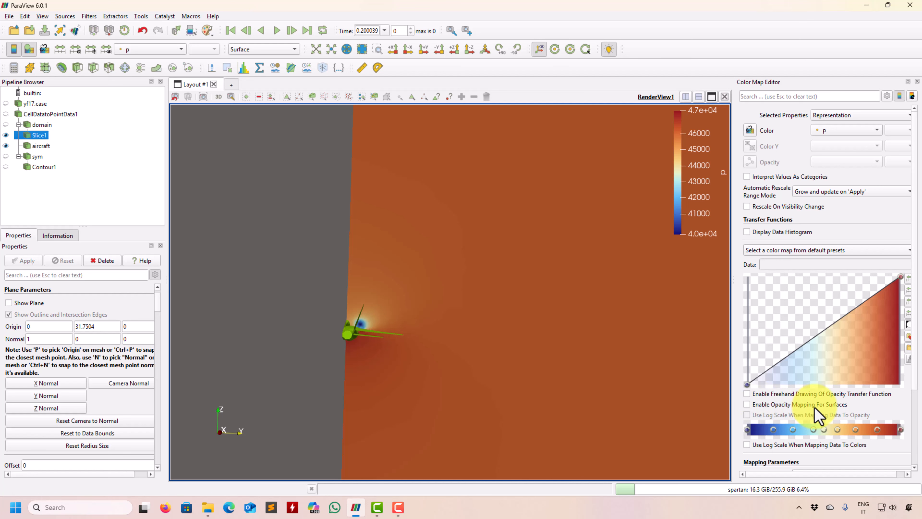
Step: Try opacity mapping for surfaces on Slice1's p coloring, and turn it back off
click(747, 404)
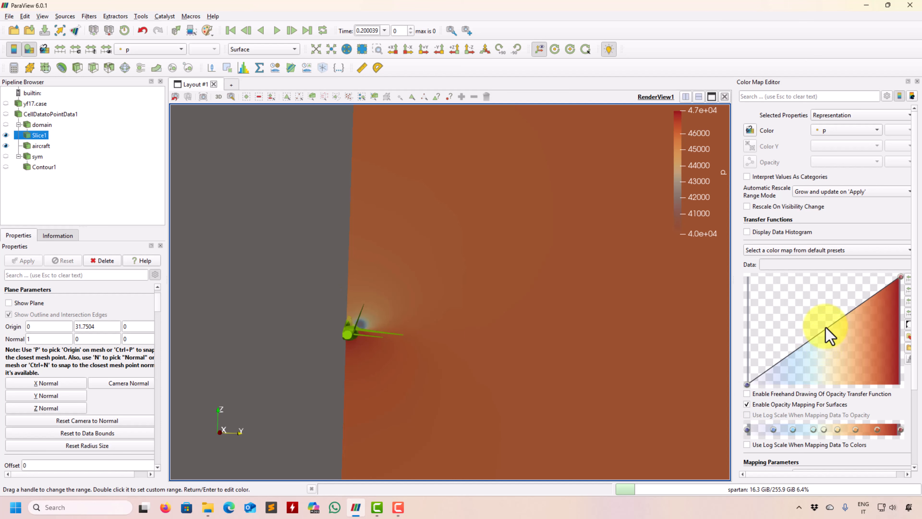
click(750, 405)
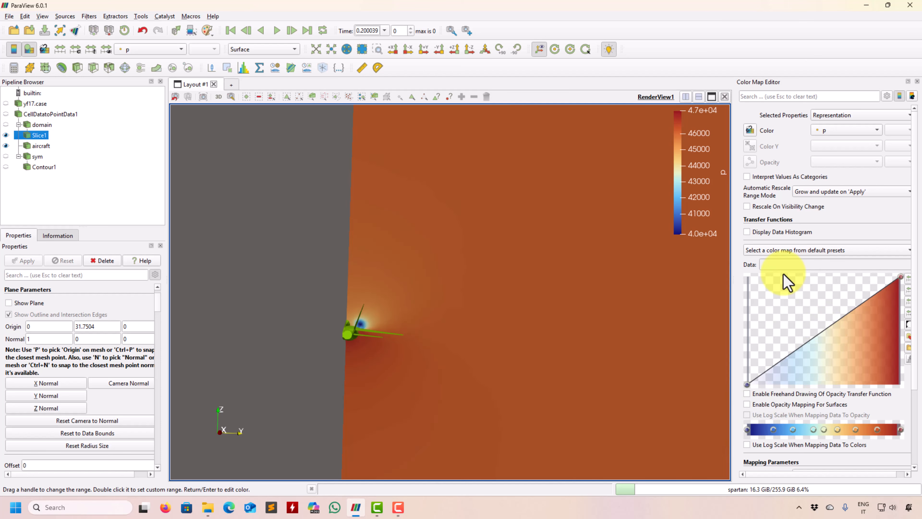
Step: Turn on the data histogram for the p color map with 34 bins and automatic recomputation
click(770, 232)
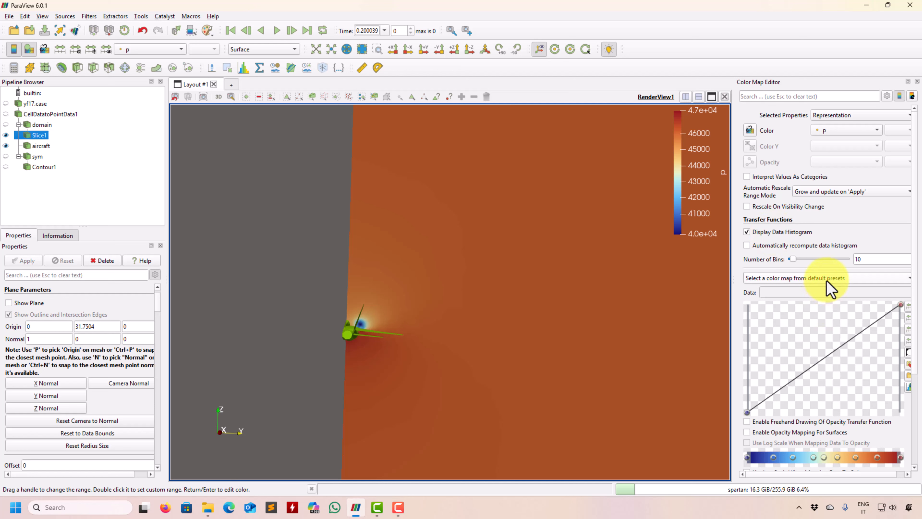
drag(799, 262, 801, 259)
click(803, 247)
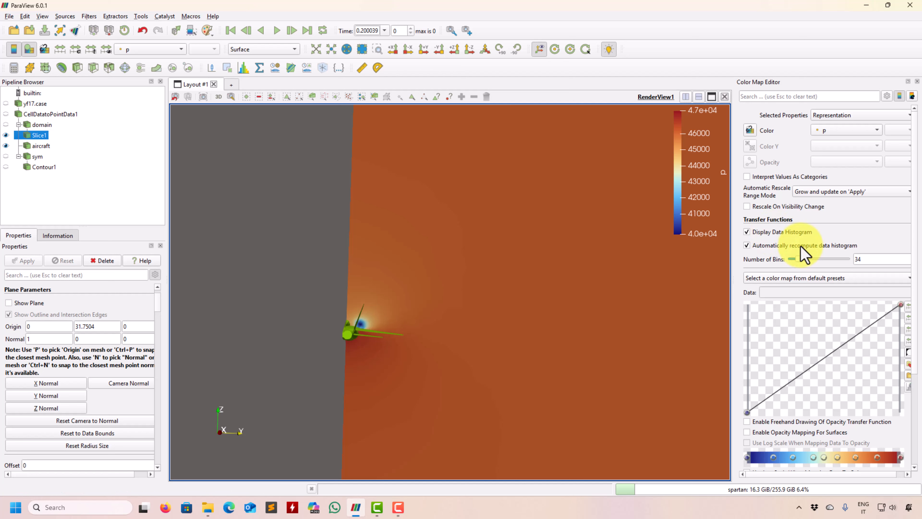
Step: Try an extra opacity control point at about 42978 with 0.5 opacity on the p transfer function, and delete it
click(802, 355)
drag(802, 356, 812, 360)
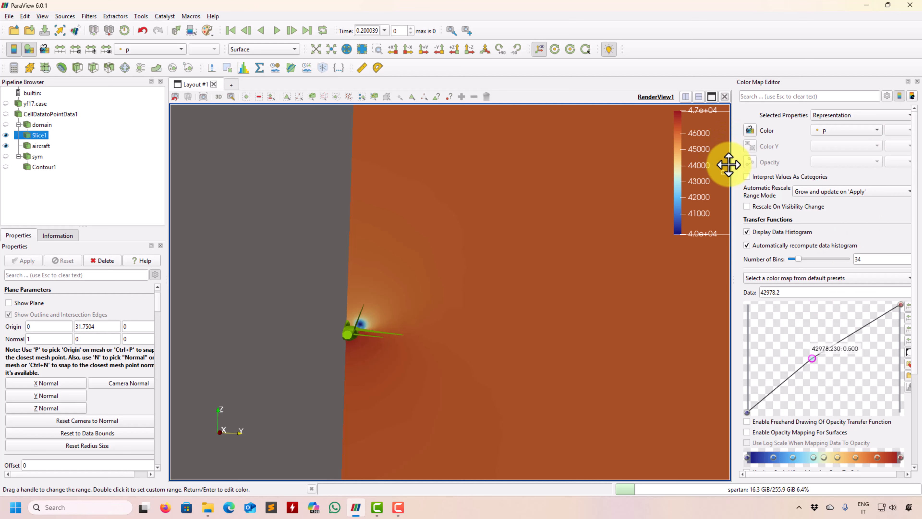
drag(732, 240, 586, 247)
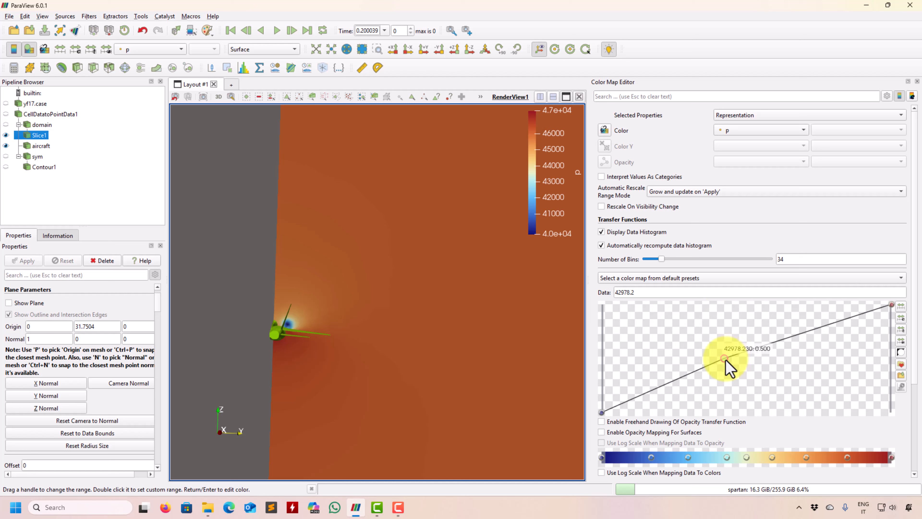
key(Delete)
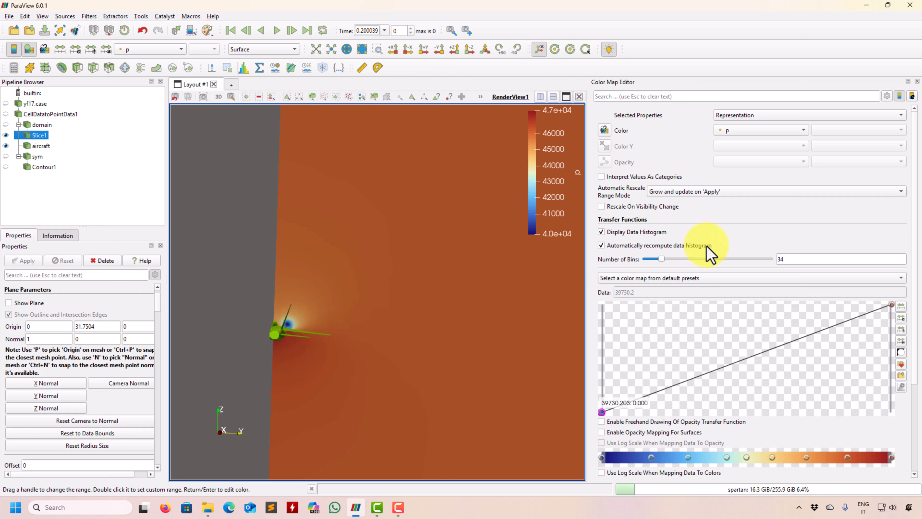
click(761, 279)
click(750, 220)
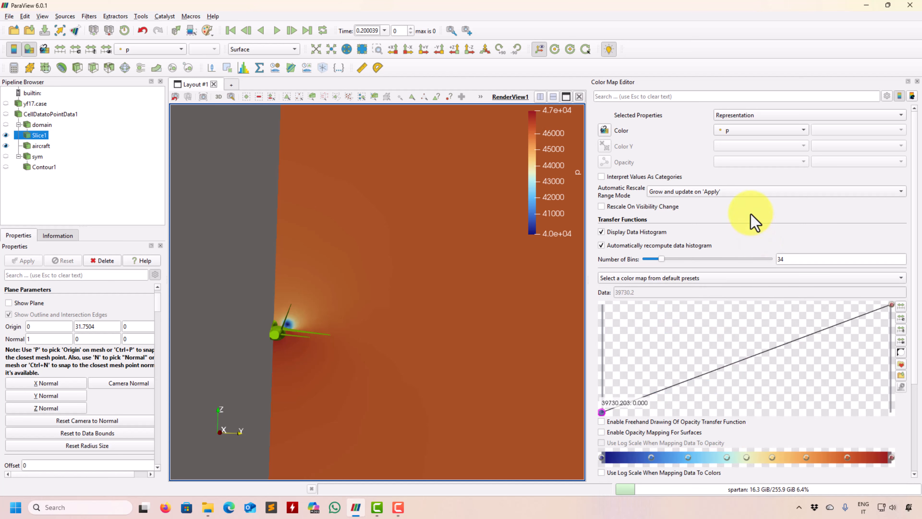
click(653, 233)
click(634, 240)
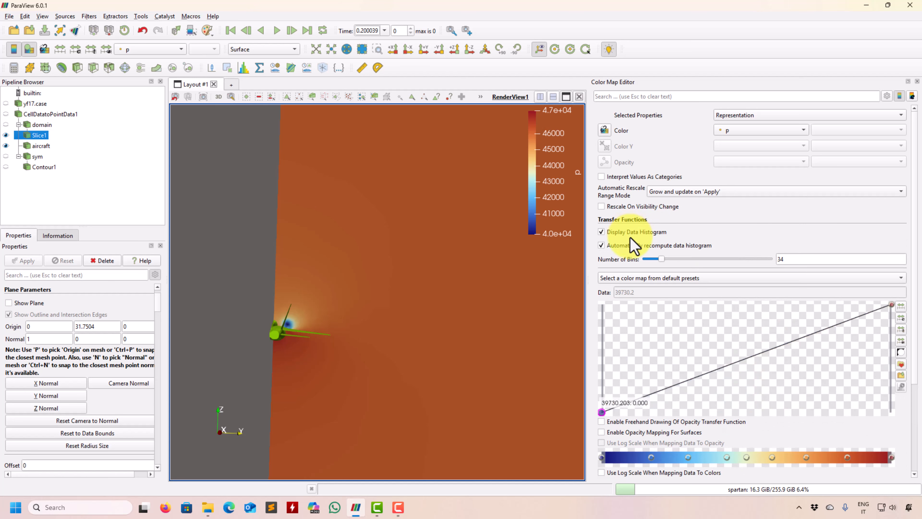
scroll(794, 398, down, 3)
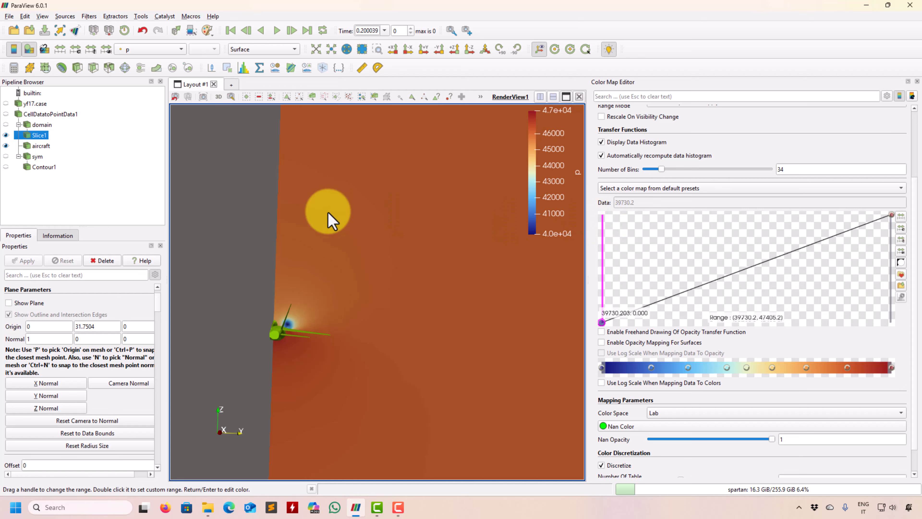
Step: Color Slice1 by the point array Ma
click(136, 48)
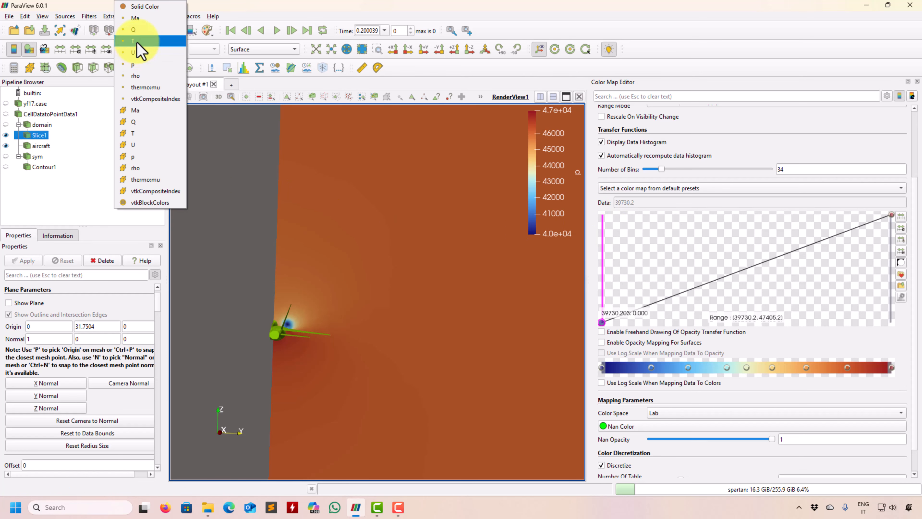
click(136, 17)
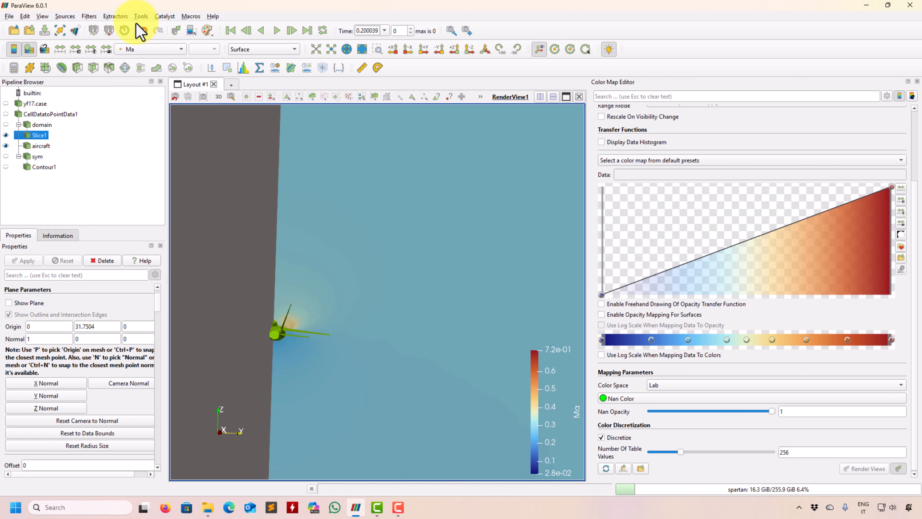
Step: Display the Ma data histogram to inspect the value distribution of its tallest bin, and hide it again
scroll(653, 152, up, 1)
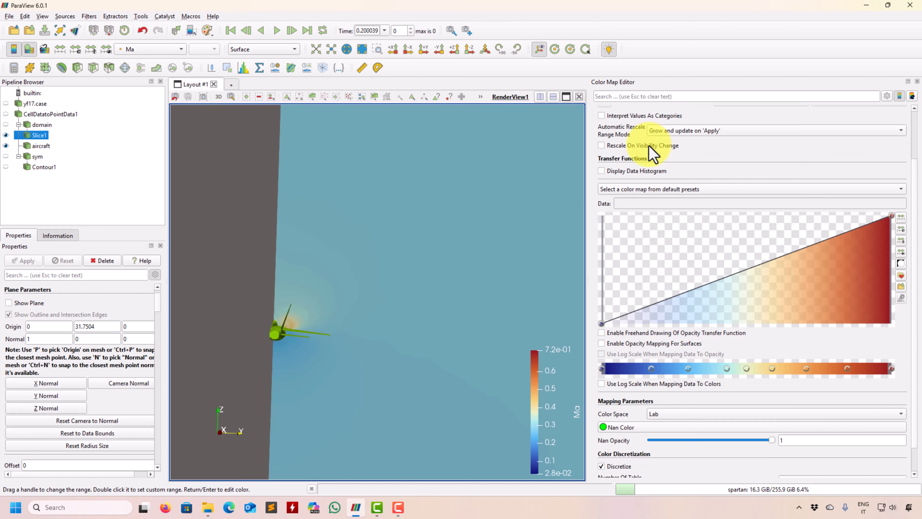
click(643, 170)
mouse_move(713, 345)
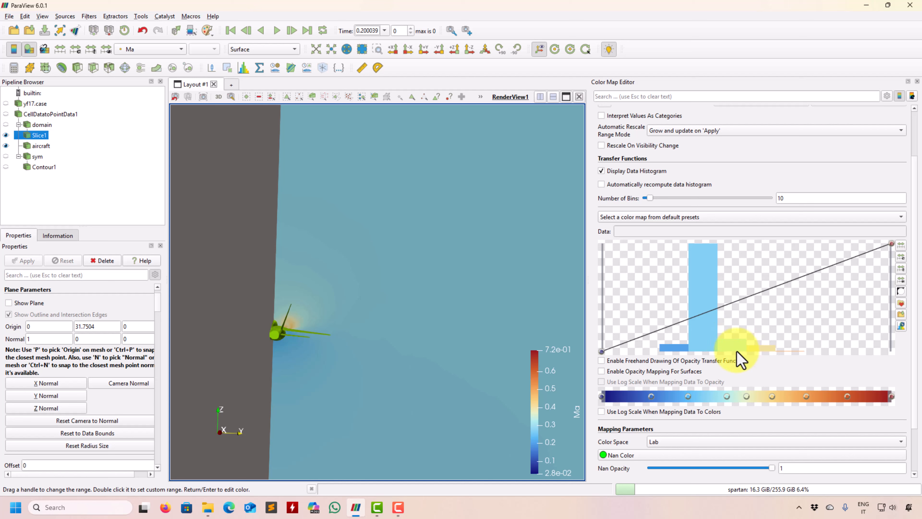
mouse_move(703, 307)
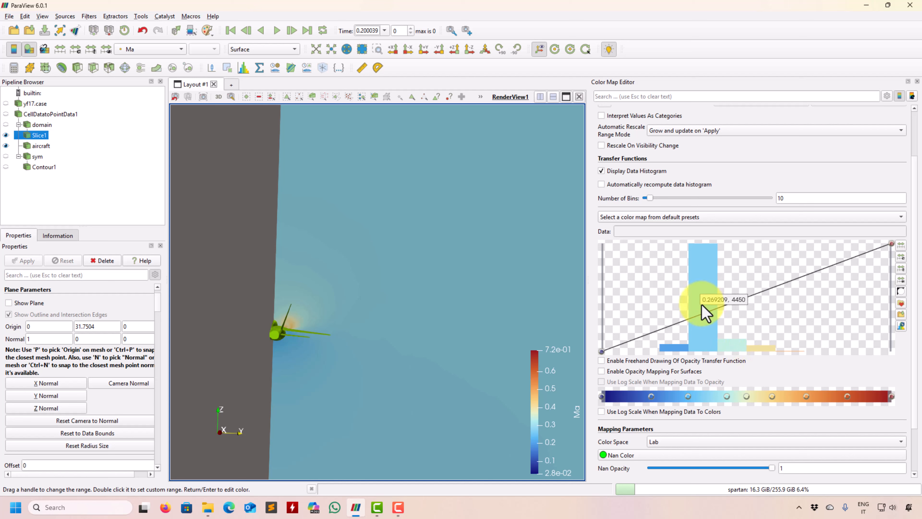
click(640, 171)
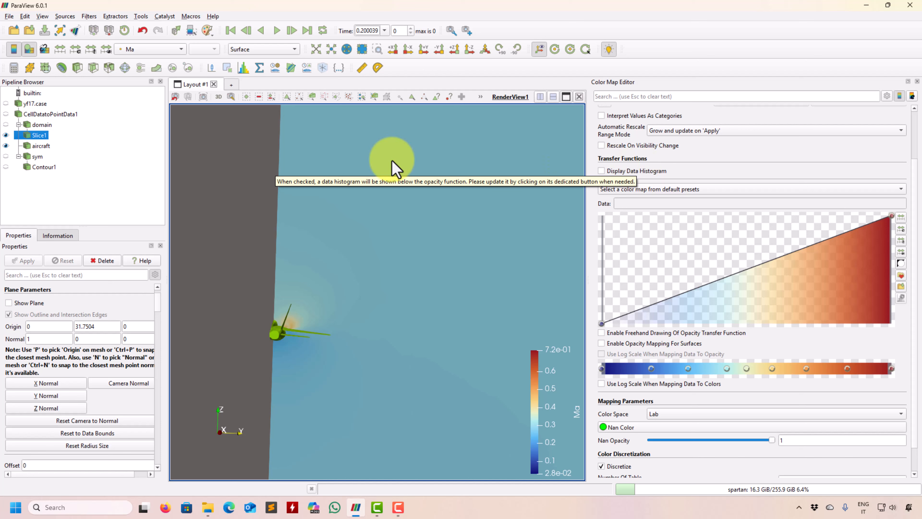
Step: Enable opacity mapping for surfaces on Ma, with opacity falling from 1 at the minimum to 0 from about 0.39 upward
click(164, 47)
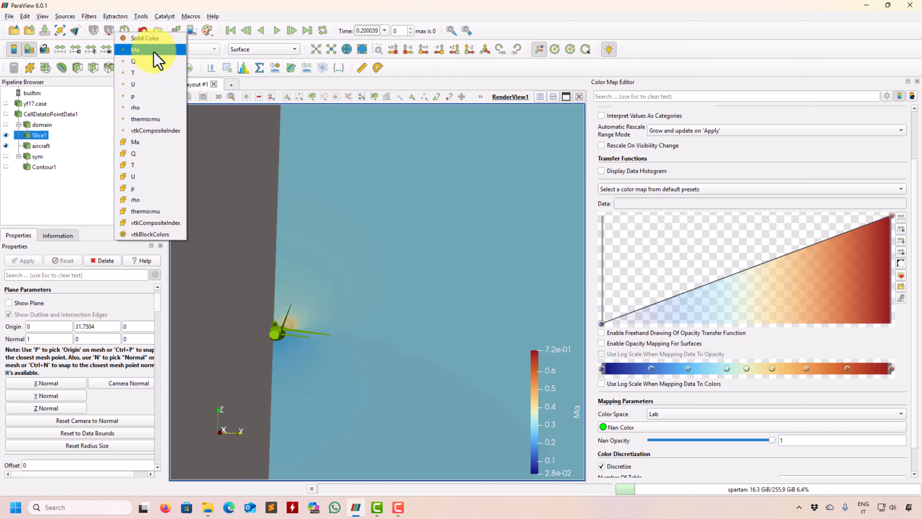
click(154, 51)
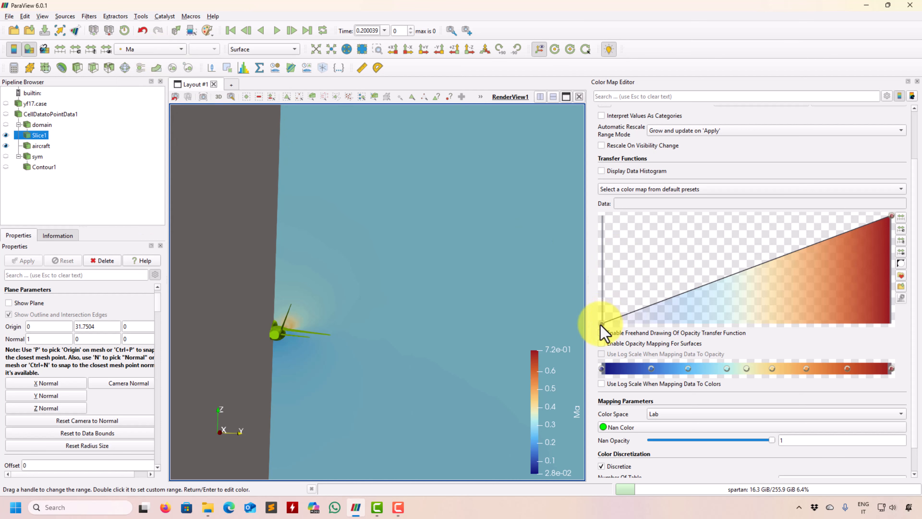
drag(601, 324, 570, 195)
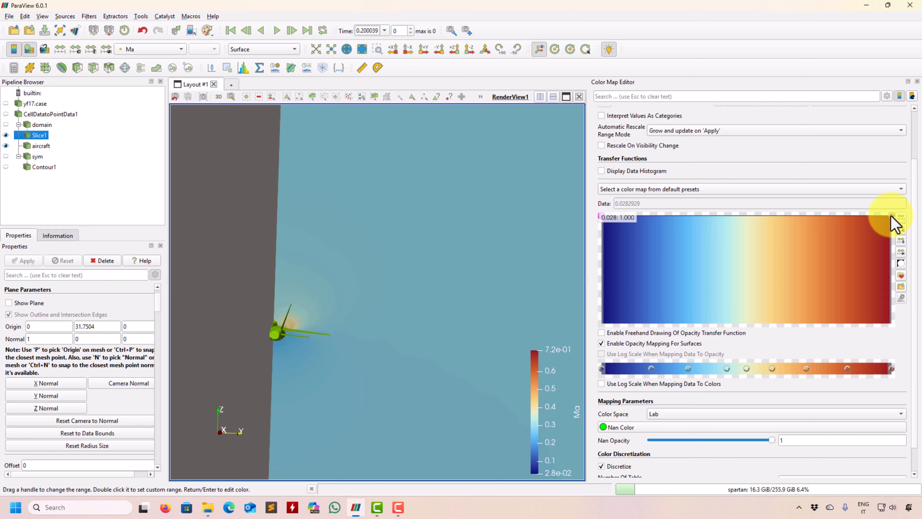
mouse_move(891, 217)
mouse_down()
mouse_move(890, 284)
mouse_move(873, 337)
mouse_move(891, 211)
mouse_up()
drag(755, 223, 753, 329)
drag(889, 217, 896, 361)
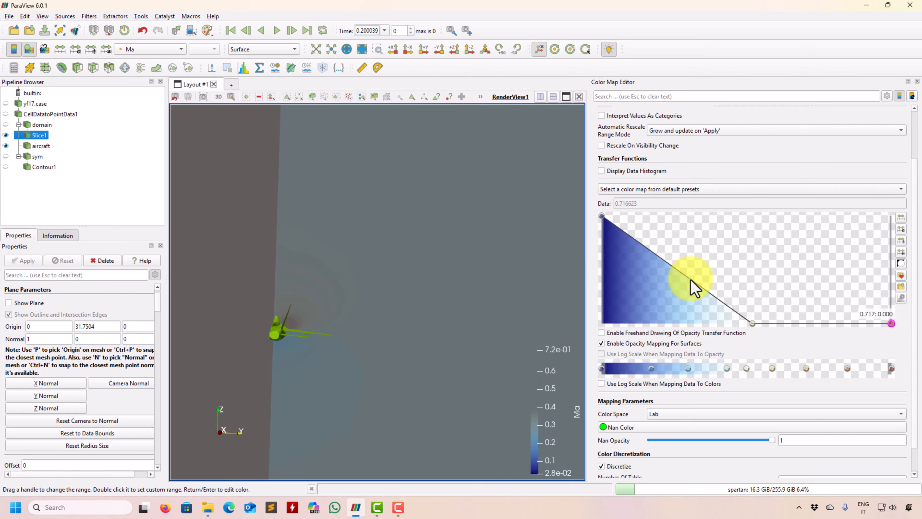
Step: Add an opacity control point at about 0.387 with full opacity, and move it to about 0.220 with zero opacity
drag(692, 280, 774, 185)
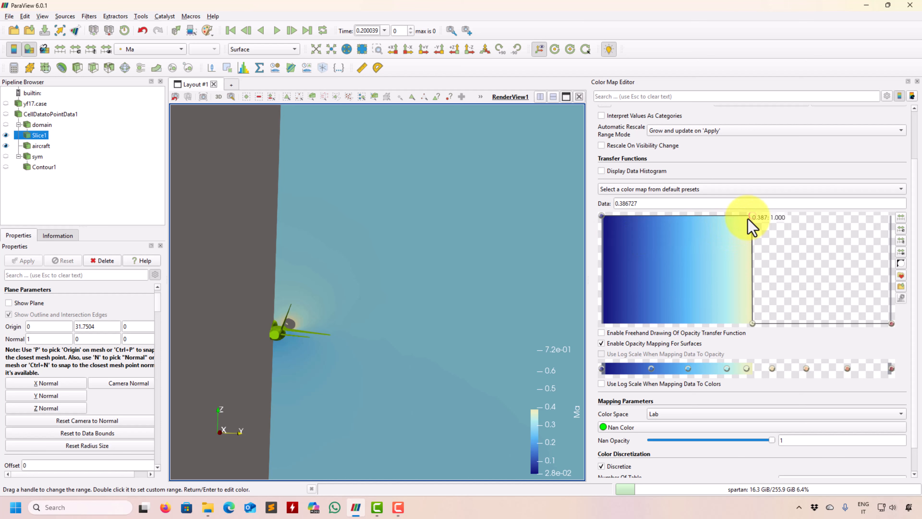
drag(753, 217, 683, 332)
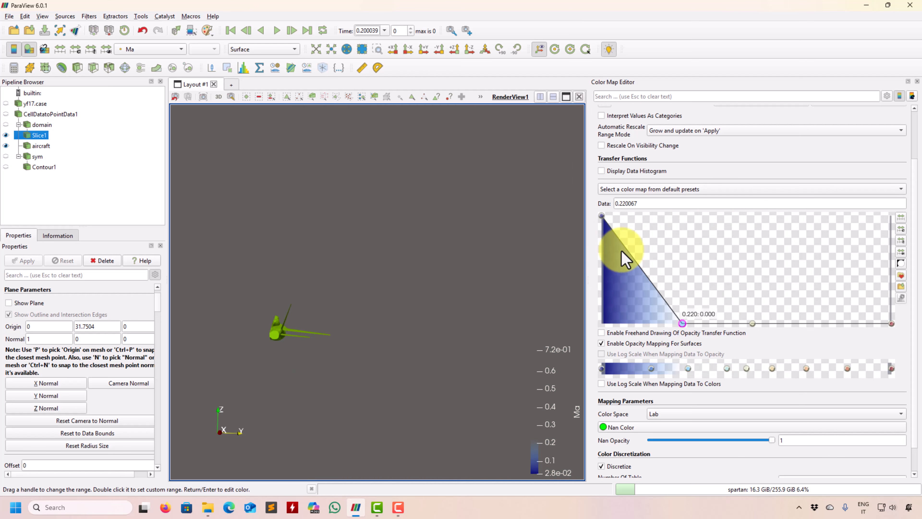
Step: Reverse Ma's opacity function so values below about 0.411 are transparent and values above it are fully opaque
click(602, 216)
drag(603, 218, 566, 329)
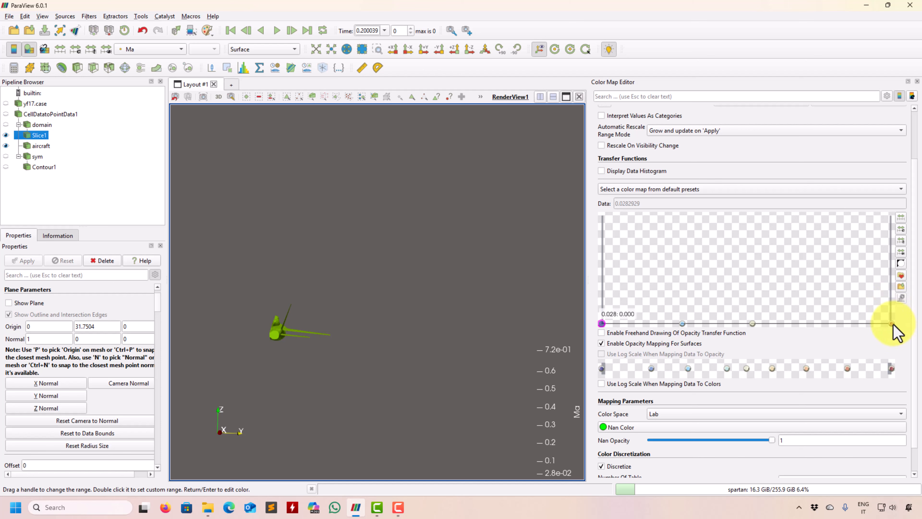
drag(892, 323, 897, 206)
click(753, 321)
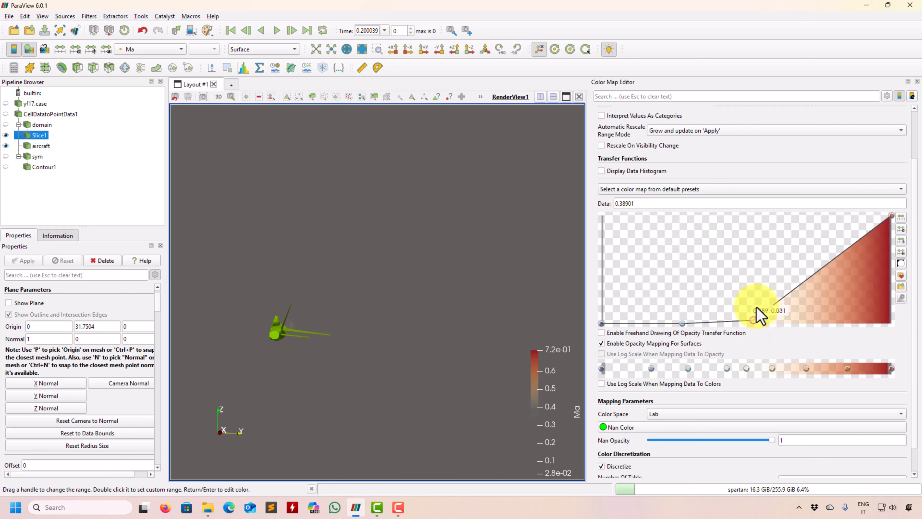
drag(756, 309, 765, 200)
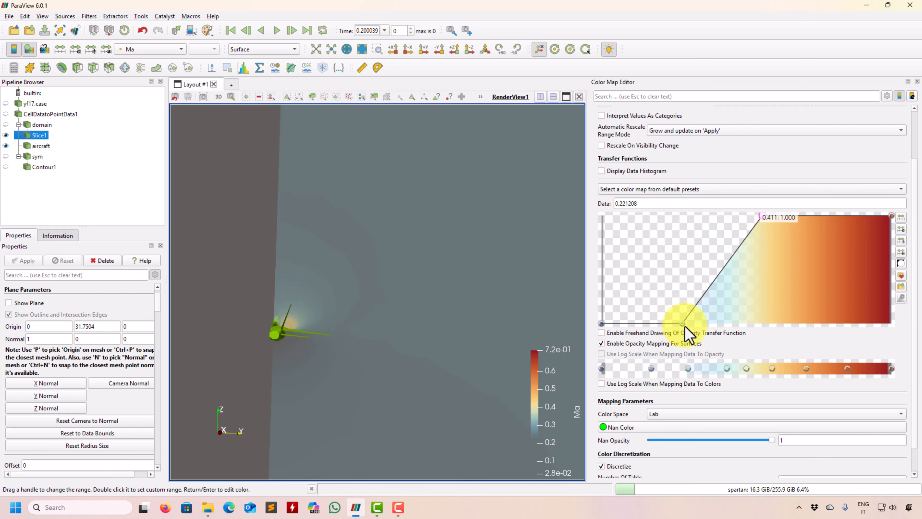
drag(683, 324, 831, 348)
Step: Reset the camera on the visible data and enable Camera Parallel Projection for the render view
drag(397, 327, 487, 149)
middle_drag(347, 409, 437, 224)
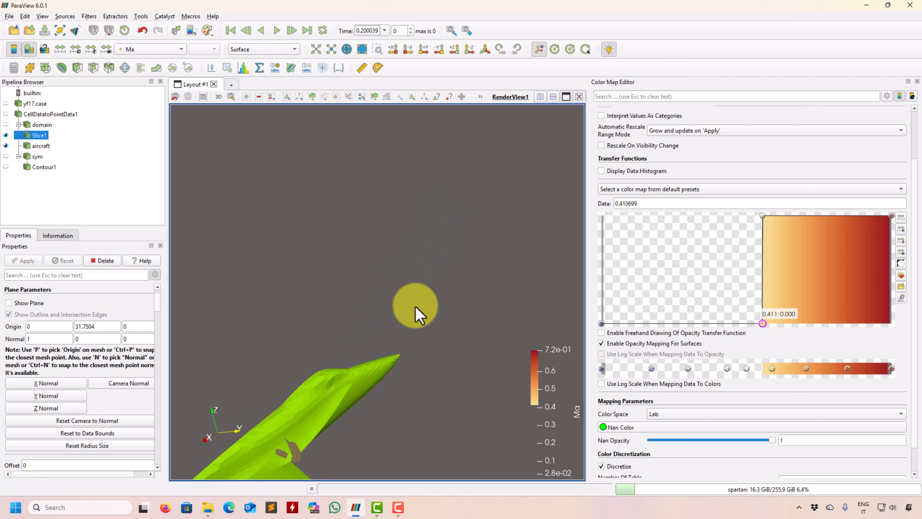
right_drag(416, 306, 398, 397)
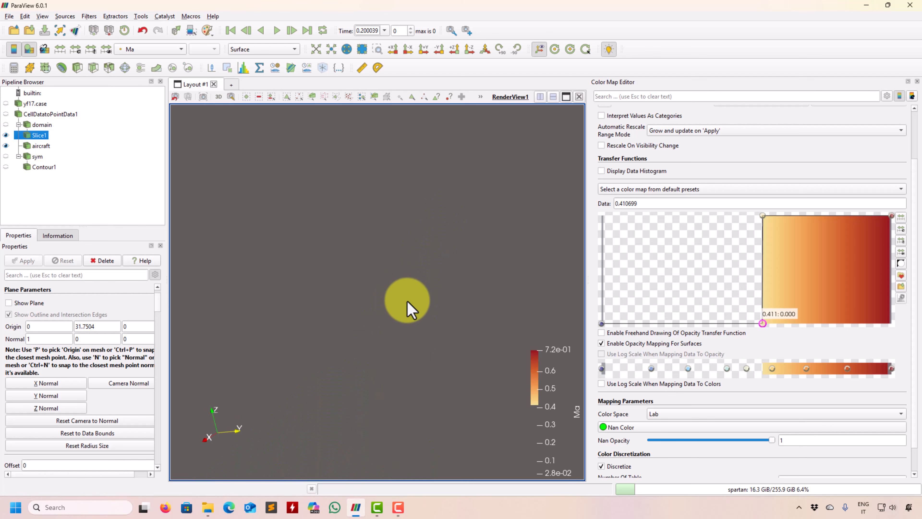
click(316, 49)
drag(158, 316, 155, 470)
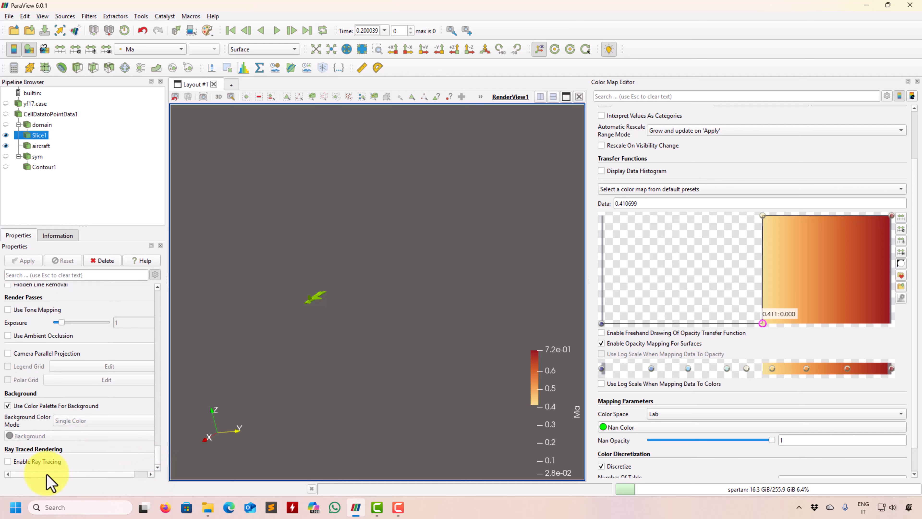
click(27, 350)
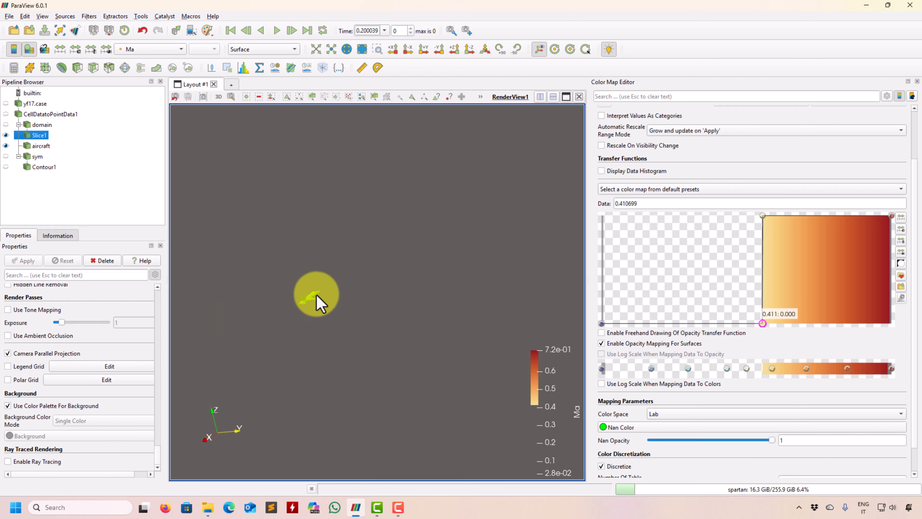
Step: Lower the Ma opacity cutoff to about 0.278 by moving both inner control points, keeping a sharp step from 0 to 1
drag(315, 299, 409, 415)
middle_drag(409, 415, 366, 306)
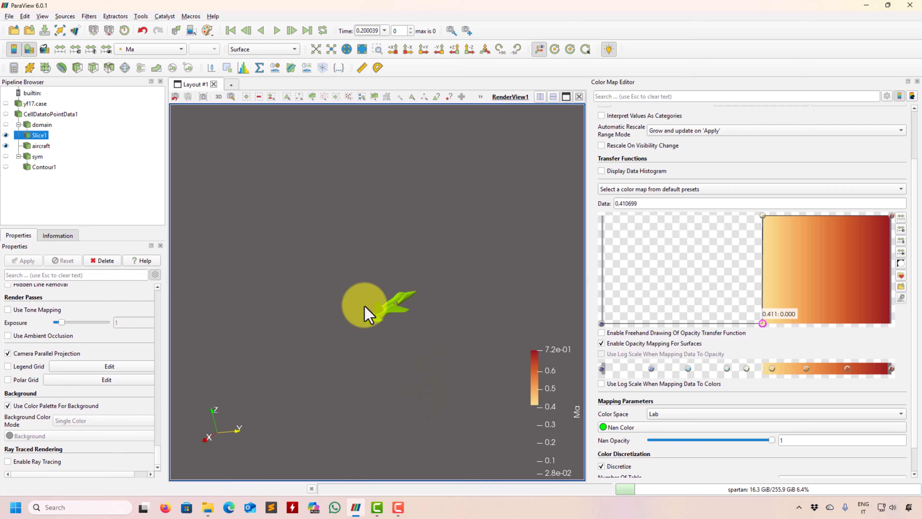
right_drag(449, 208, 387, 432)
right_drag(499, 197, 477, 317)
middle_drag(477, 317, 315, 266)
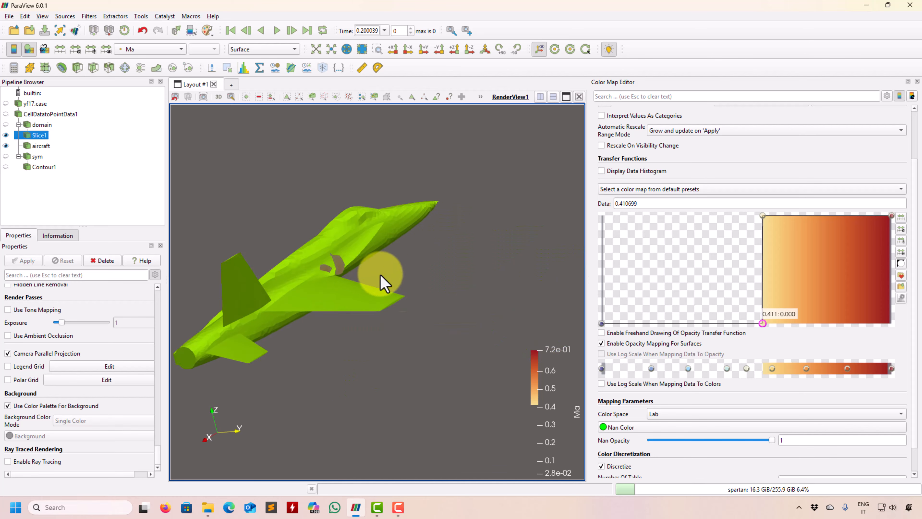
drag(379, 275, 397, 310)
drag(317, 236, 706, 334)
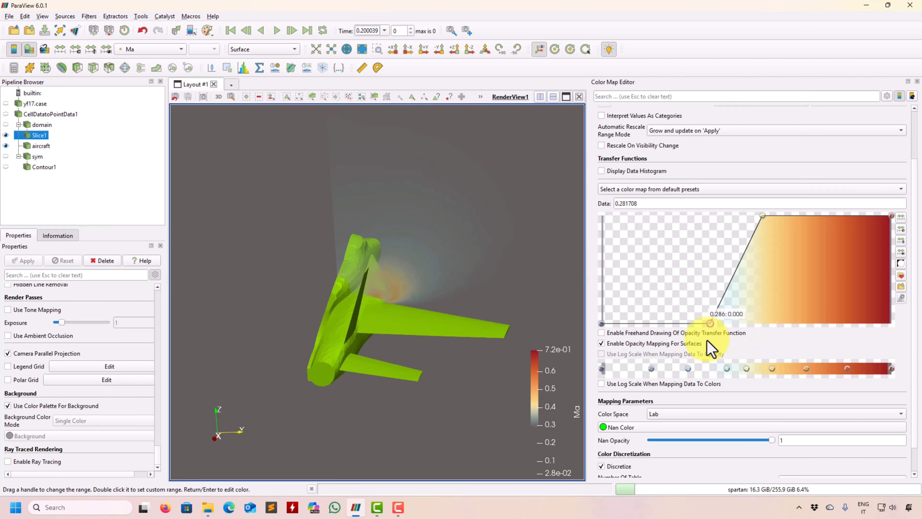
drag(764, 216, 706, 217)
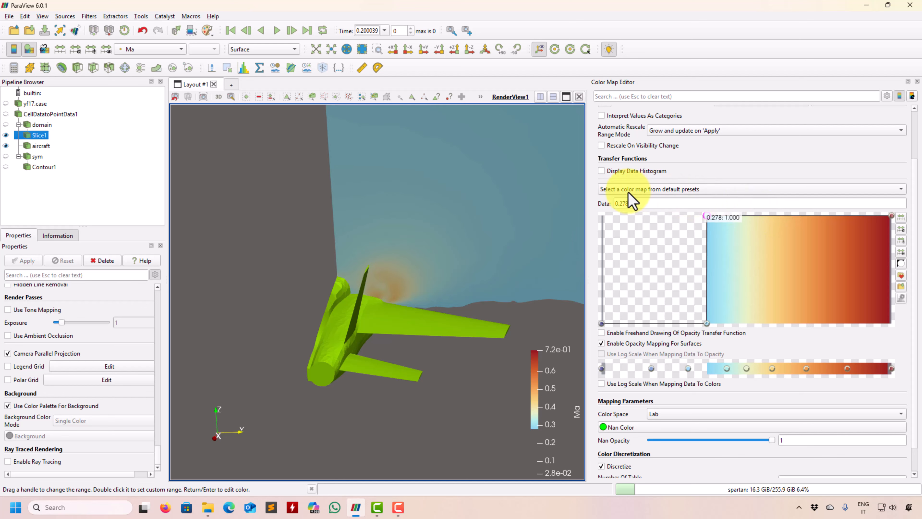
Step: Color Slice1 by the point array p
click(173, 50)
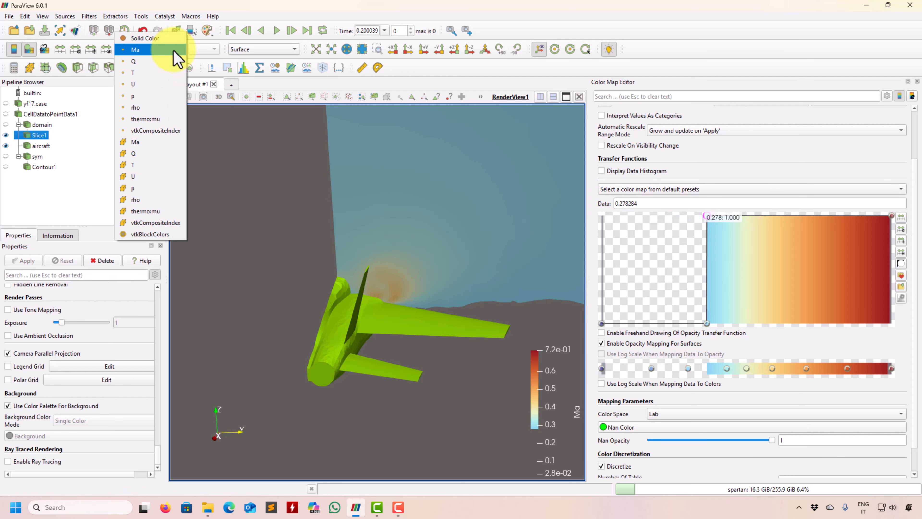
click(157, 98)
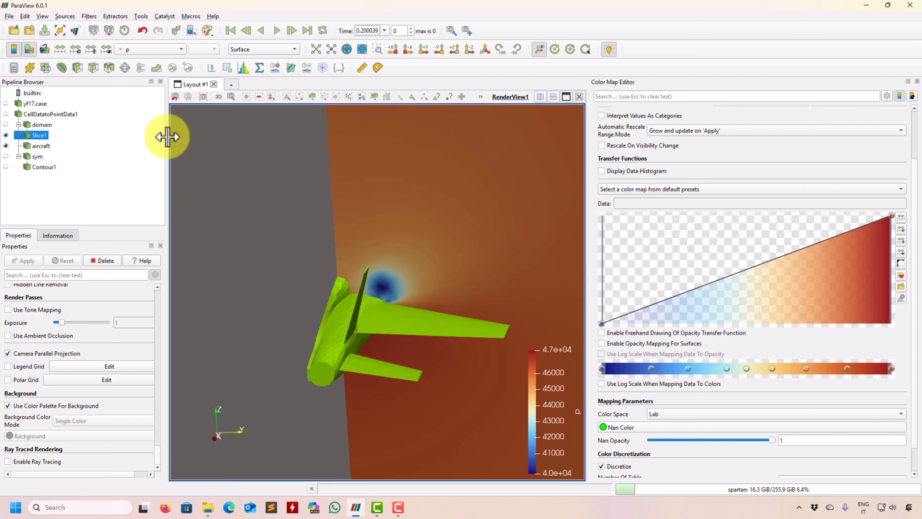
Step: Disable opacity mapping for surfaces on Slice1's Ma color map and switch its coloring back to the point array p
click(173, 51)
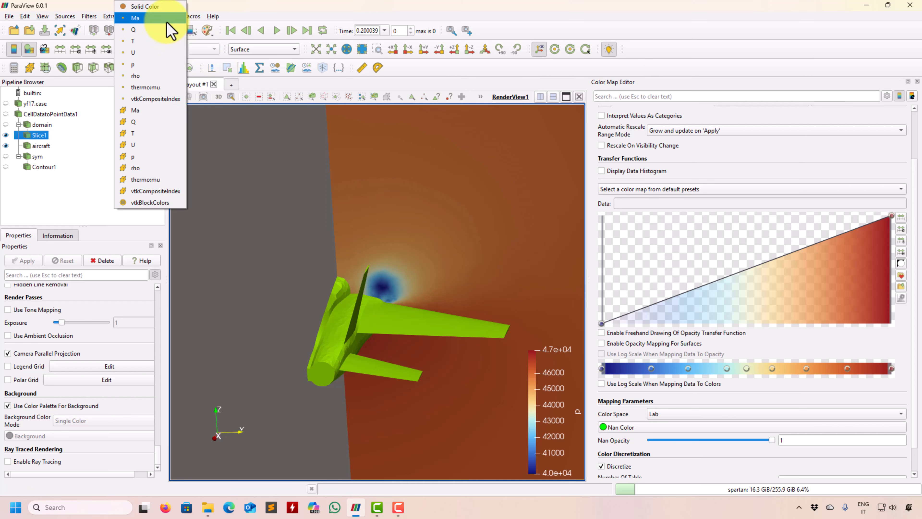
click(171, 29)
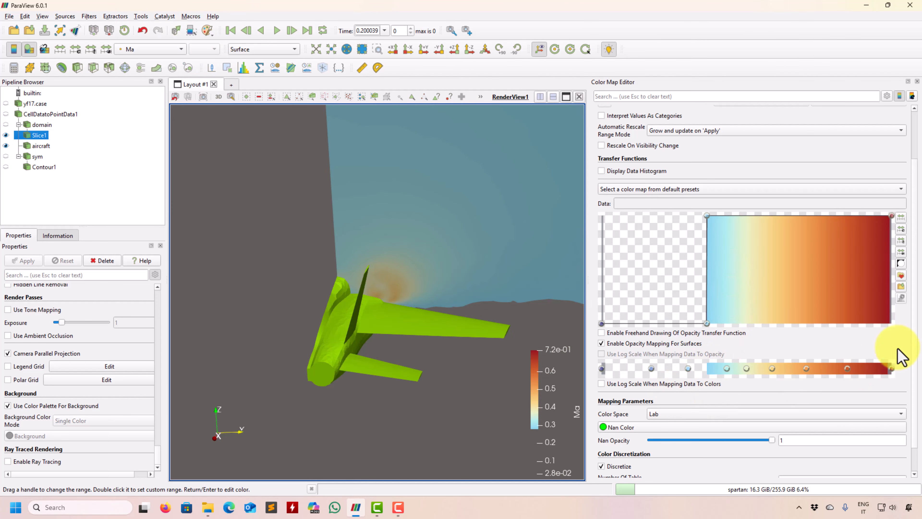
click(630, 345)
click(151, 49)
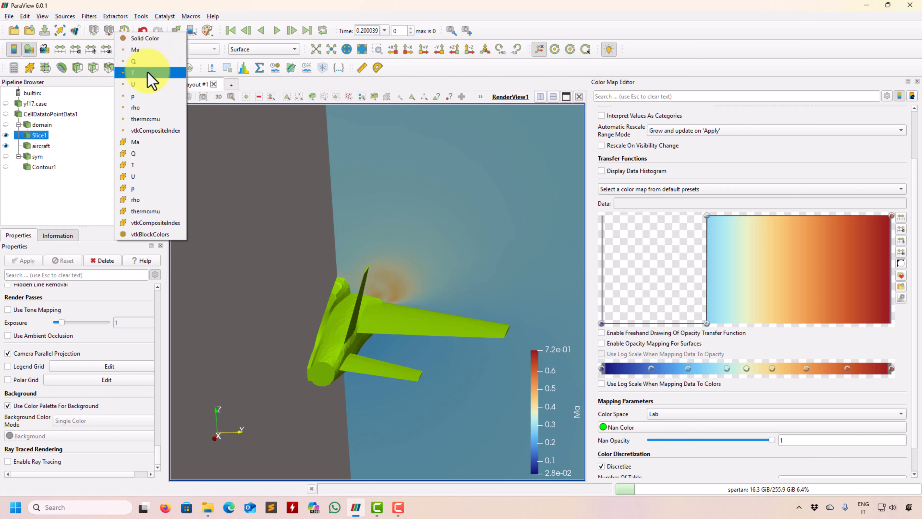
click(143, 97)
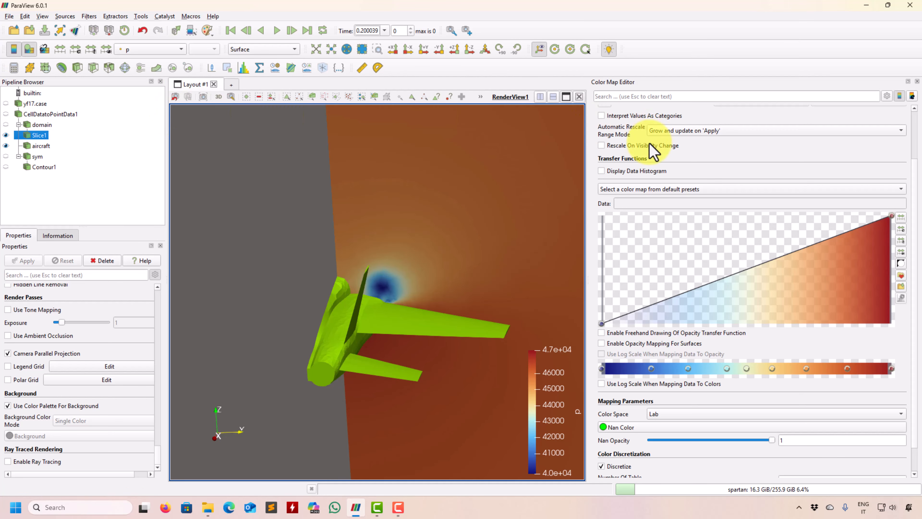
Step: Display the data histogram in p's color map and recompute it with 20 bins
click(643, 177)
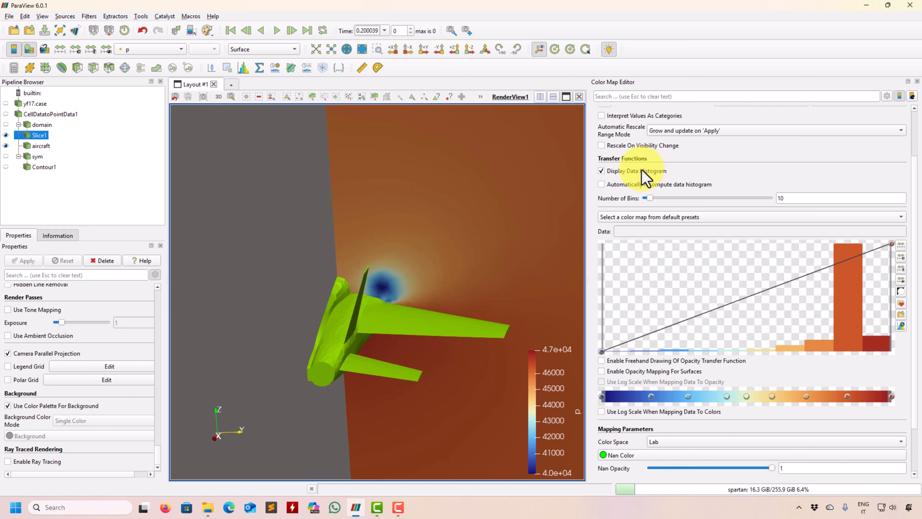
click(643, 177)
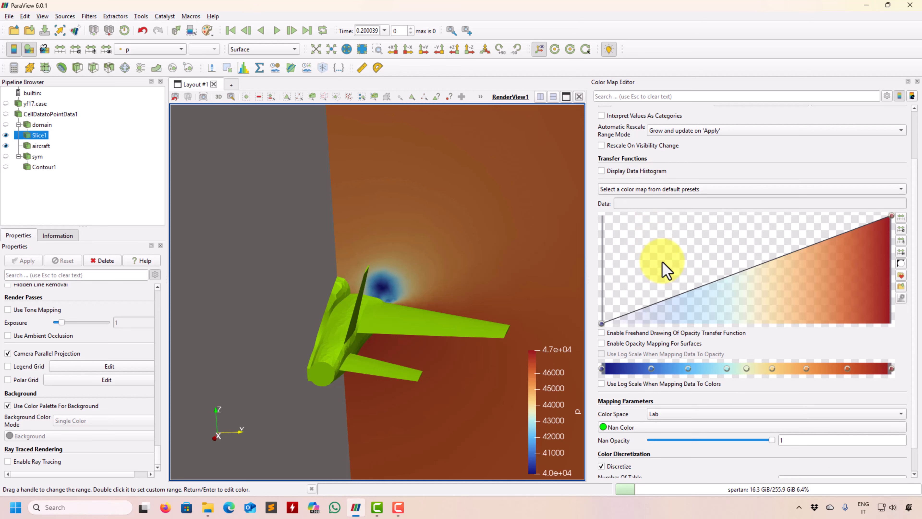
click(635, 171)
mouse_move(851, 257)
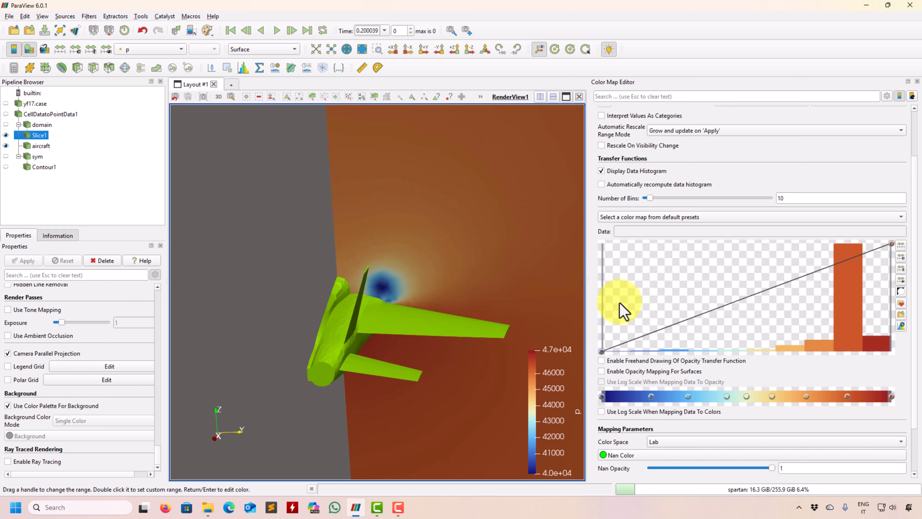
click(640, 172)
click(640, 172)
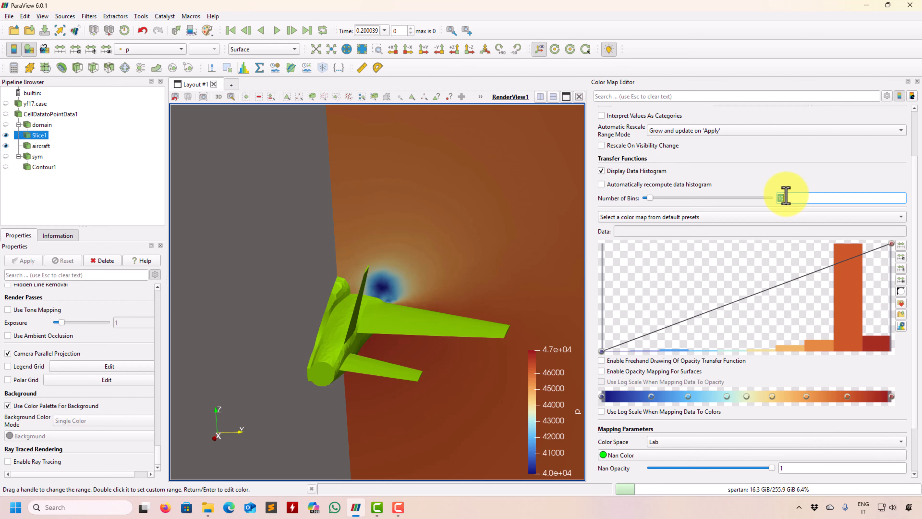
key(Return)
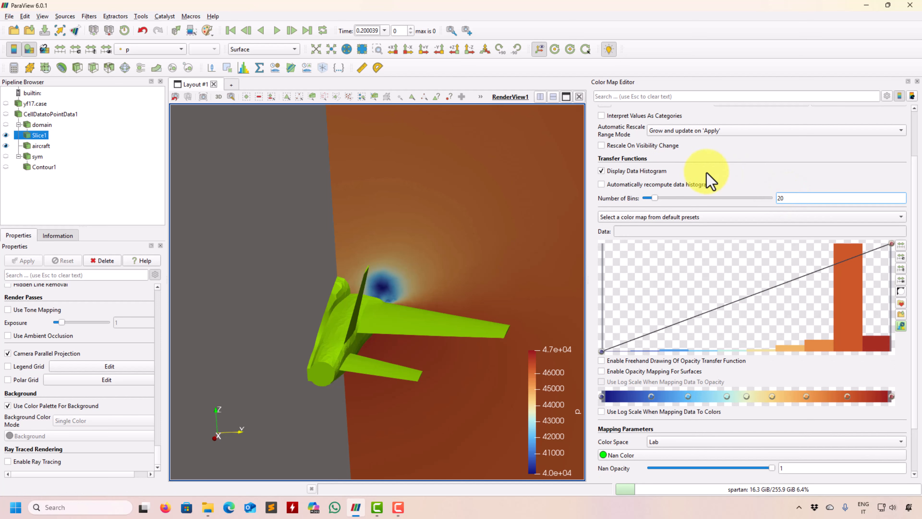
click(649, 174)
click(649, 173)
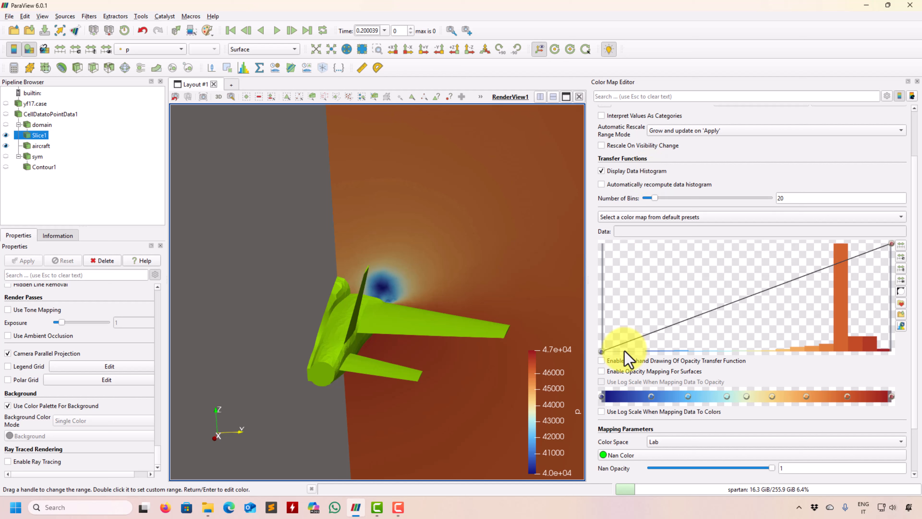
Step: Ramp p's opacity from 1 at the minimum to 0 at about 43078 and beyond, and enable opacity mapping for surfaces
drag(602, 349, 576, 206)
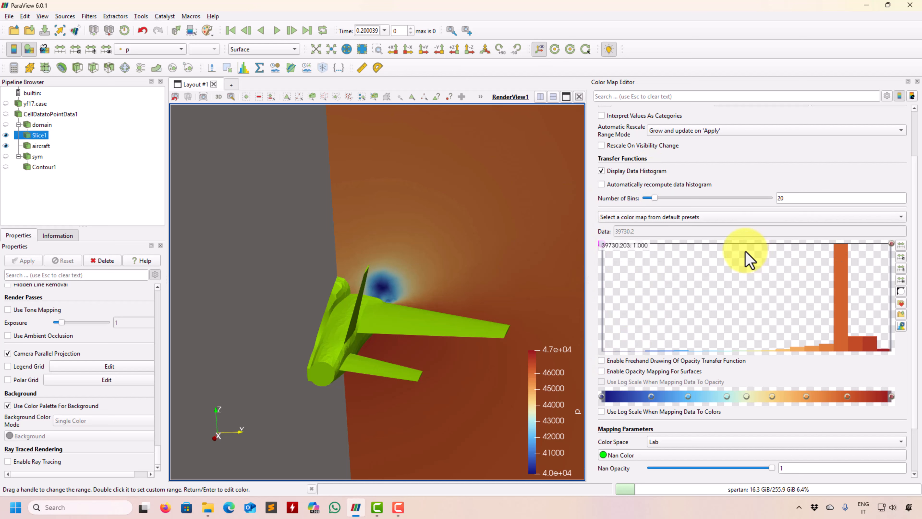
click(737, 244)
drag(737, 244, 728, 393)
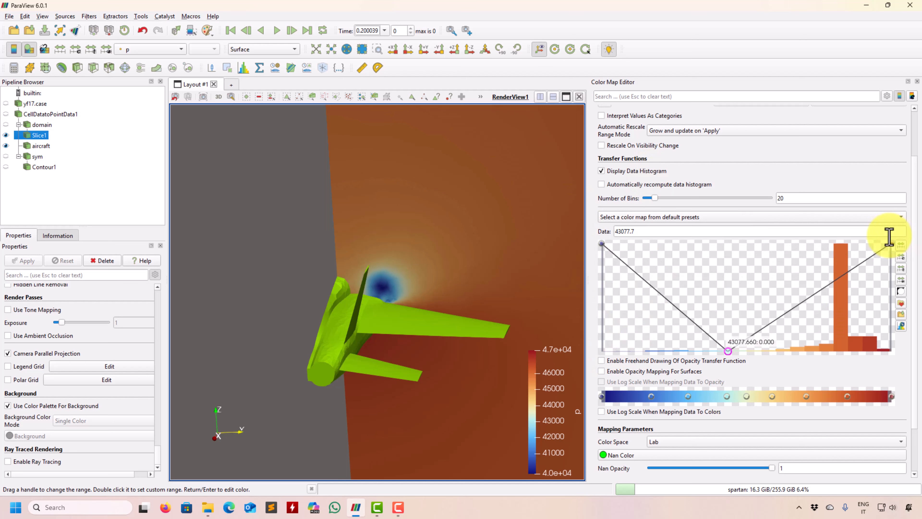
drag(895, 251, 888, 377)
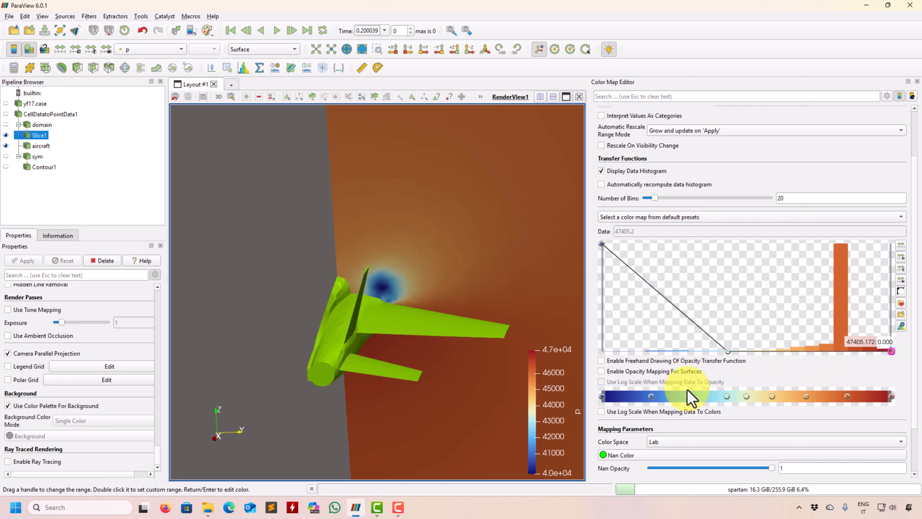
click(601, 371)
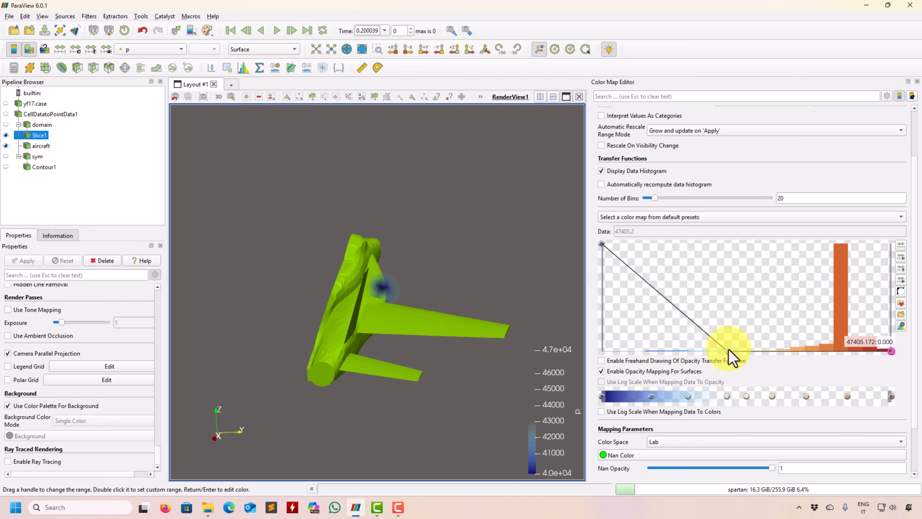
Step: Reshape p's opacity into a sharp step at about 44274, fully opaque below it and transparent above it
click(696, 319)
drag(738, 251, 764, 172)
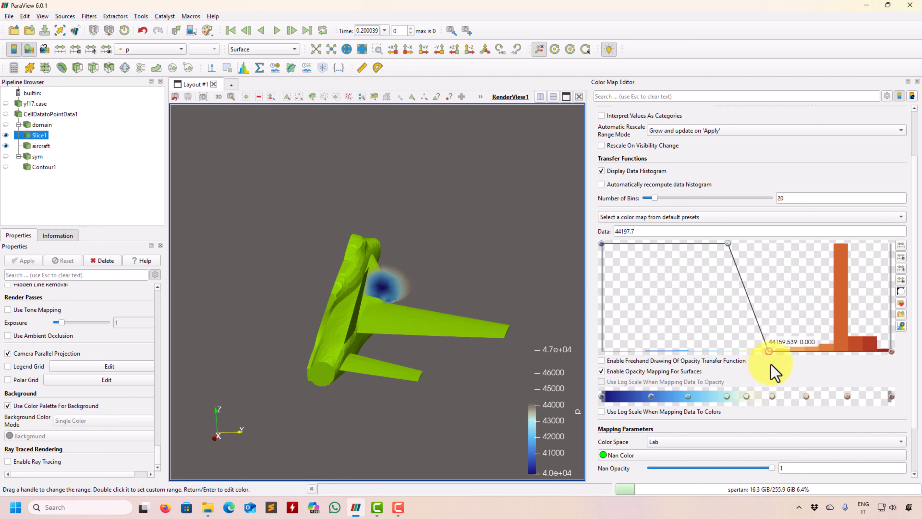
drag(727, 244, 779, 235)
drag(473, 280, 391, 321)
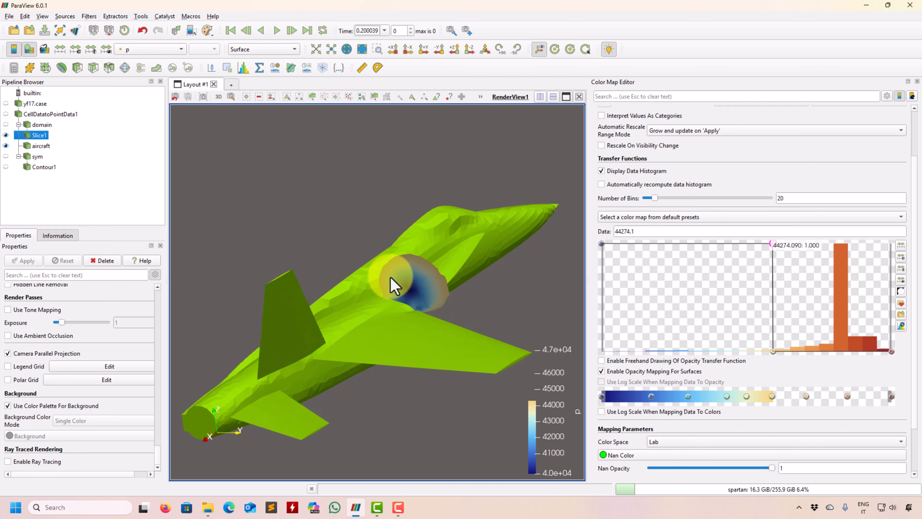
Step: Hide Slice1 and create a new slice of domain with a linear series of 12 offsets from -10 to 10
click(6, 135)
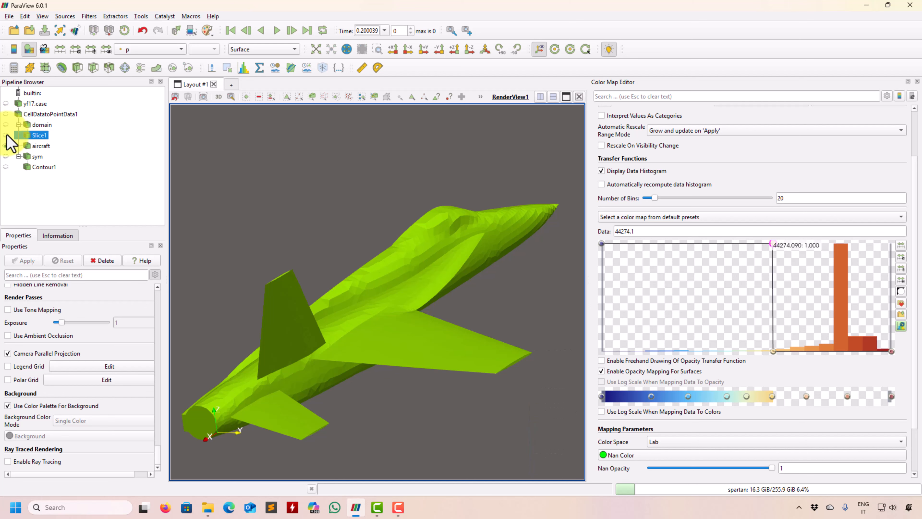
click(41, 125)
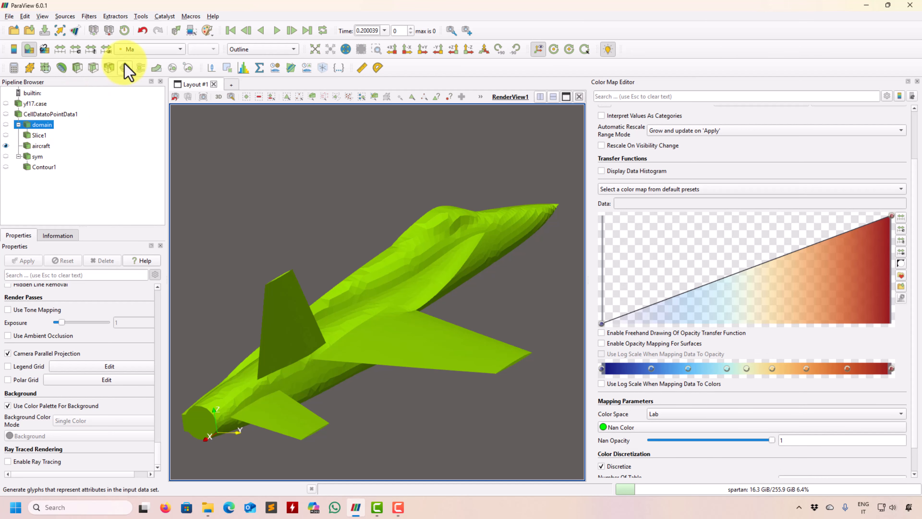
click(96, 68)
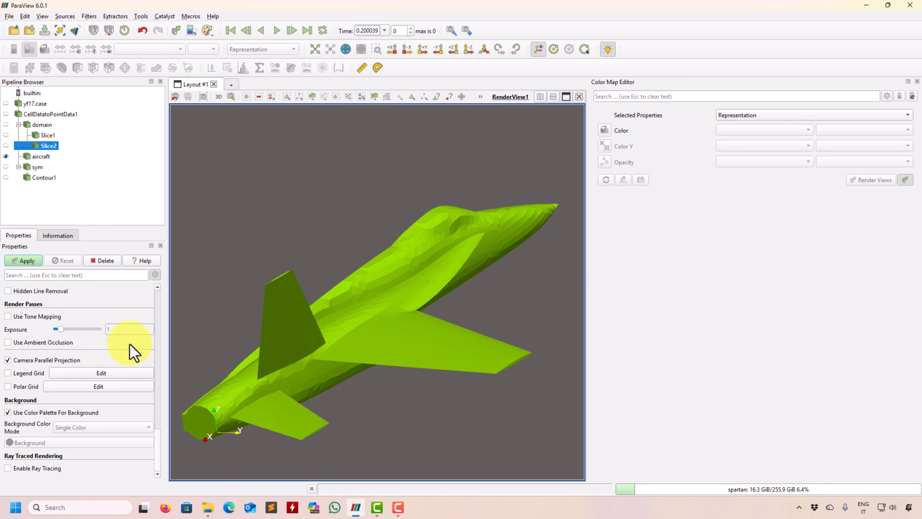
drag(160, 445, 166, 350)
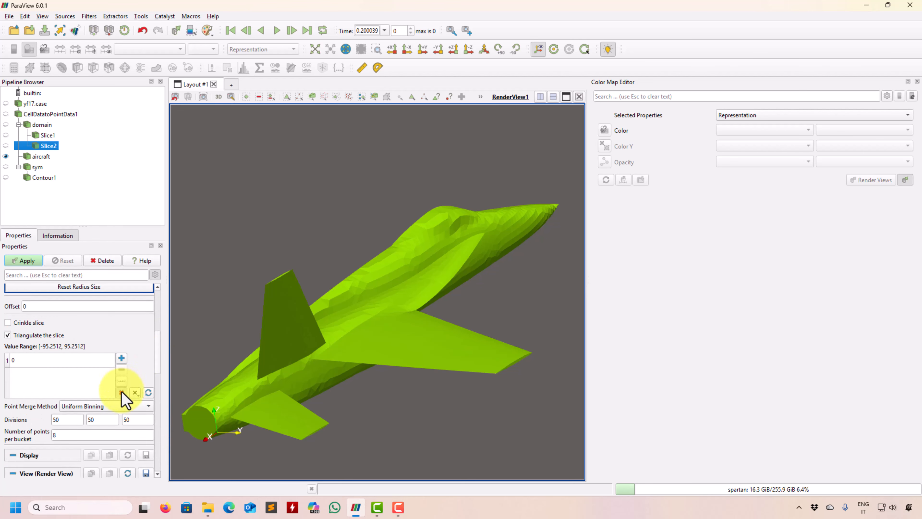
click(122, 381)
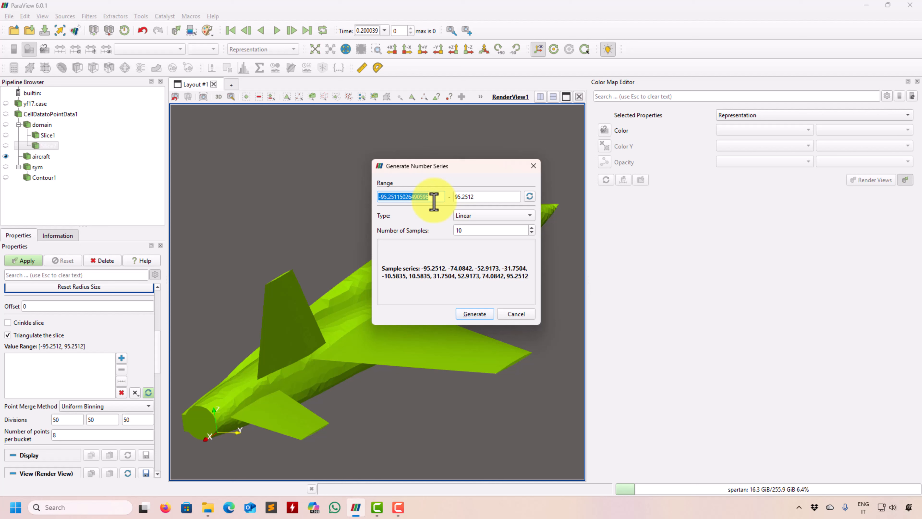
text(-10)
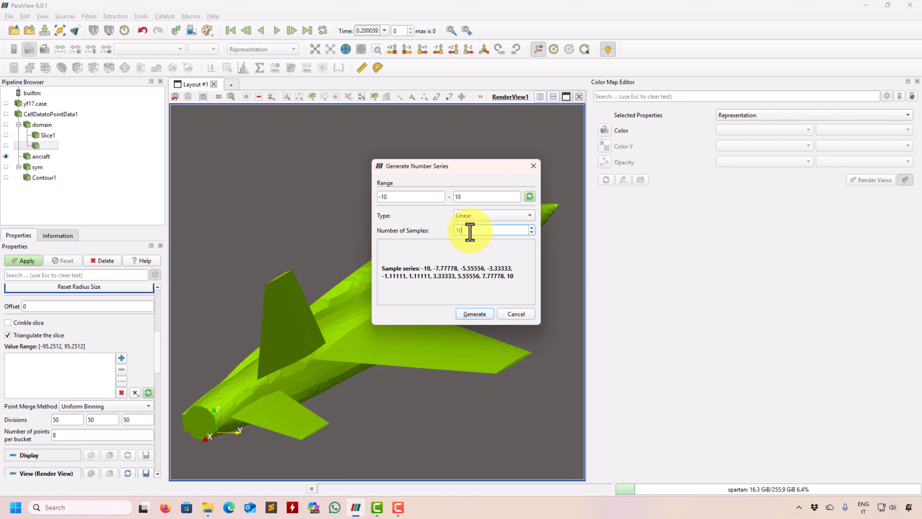
text(12)
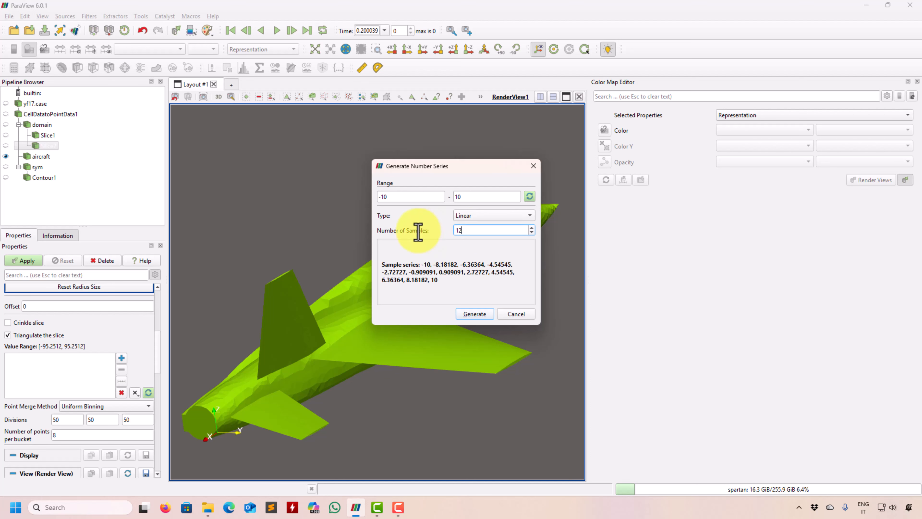
click(474, 313)
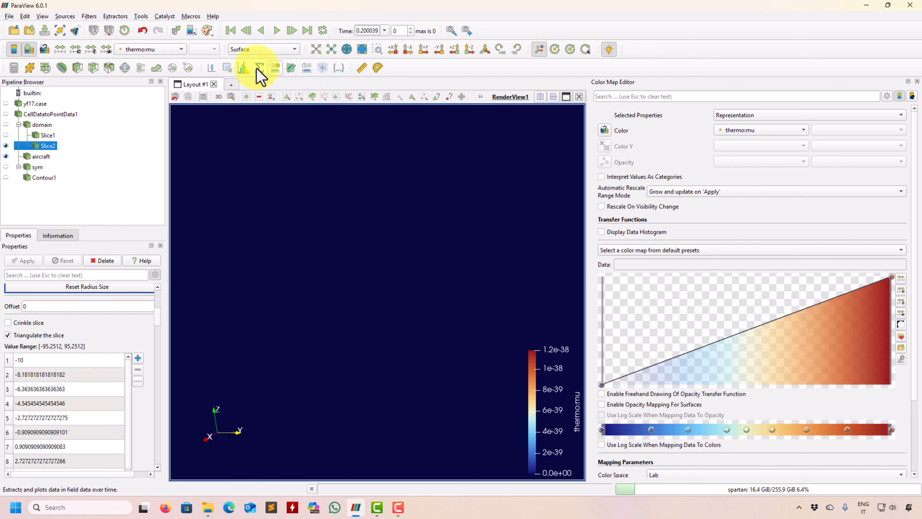
Step: Hide Slice2's plane widget and color its slices by the point array p, framing all visible data
click(316, 49)
drag(346, 192, 217, 378)
drag(158, 316, 163, 297)
click(29, 332)
drag(308, 309, 238, 156)
click(165, 50)
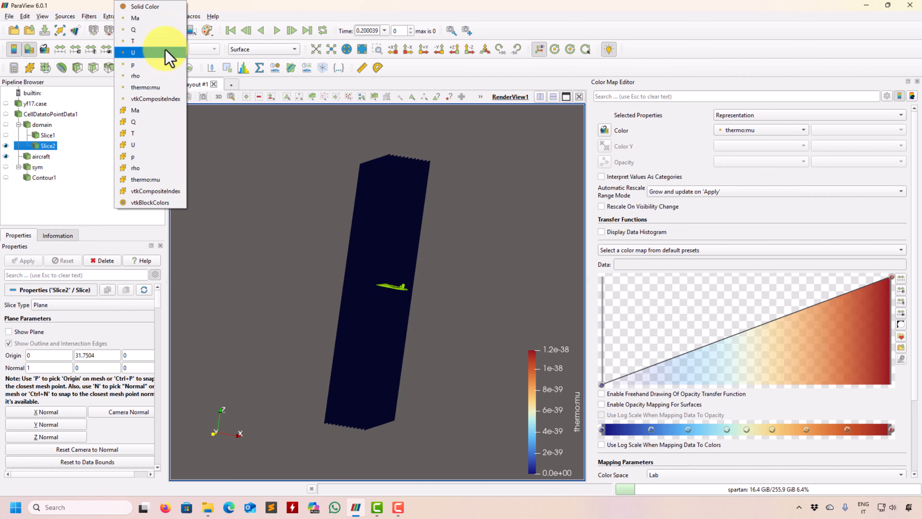
click(156, 66)
drag(287, 187, 324, 287)
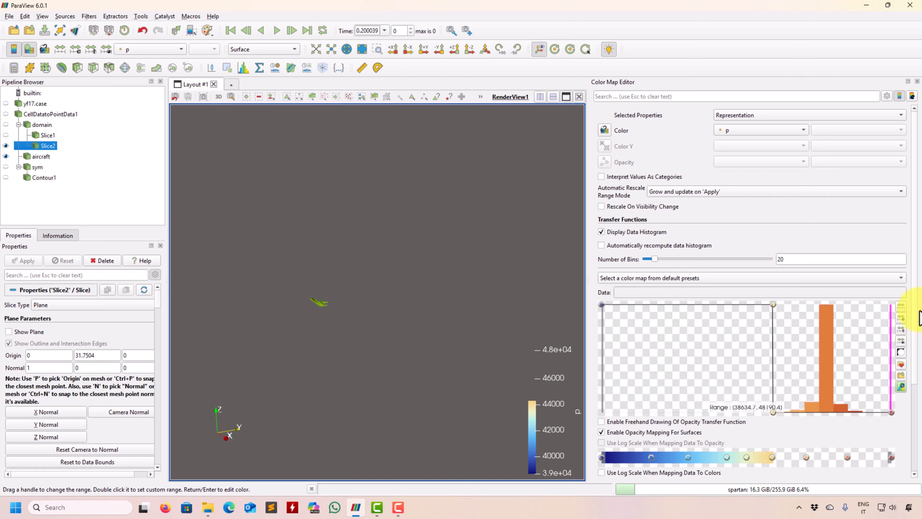
Step: Turn p's opacity mapping for surfaces off to inspect the complete slices around the aircraft, and turn it back on
click(635, 436)
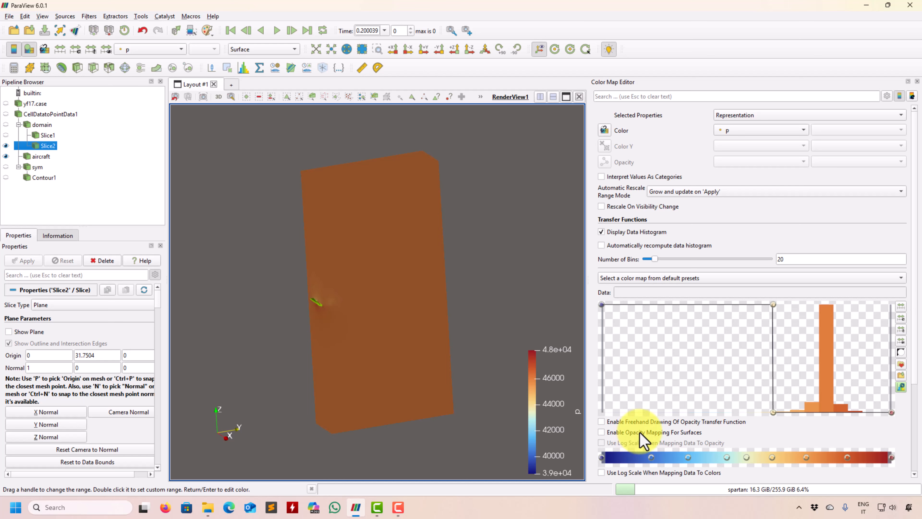
drag(412, 278, 417, 324)
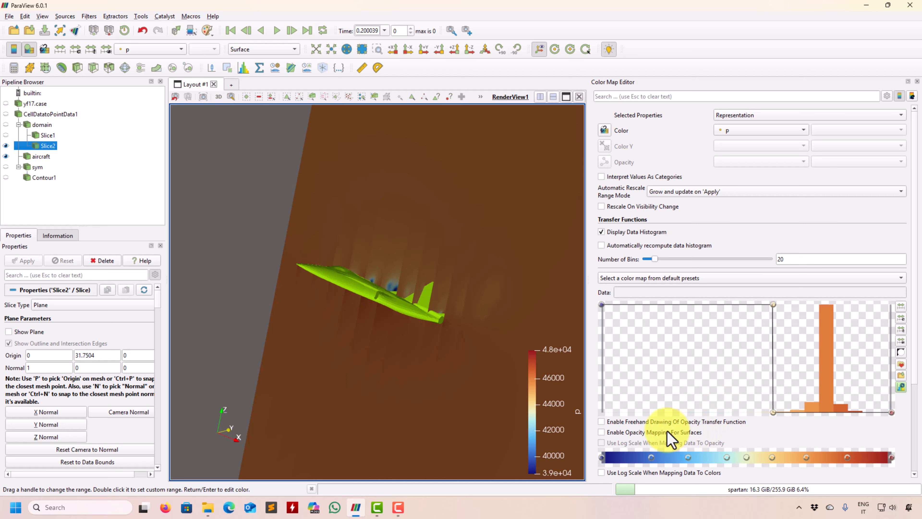
click(601, 432)
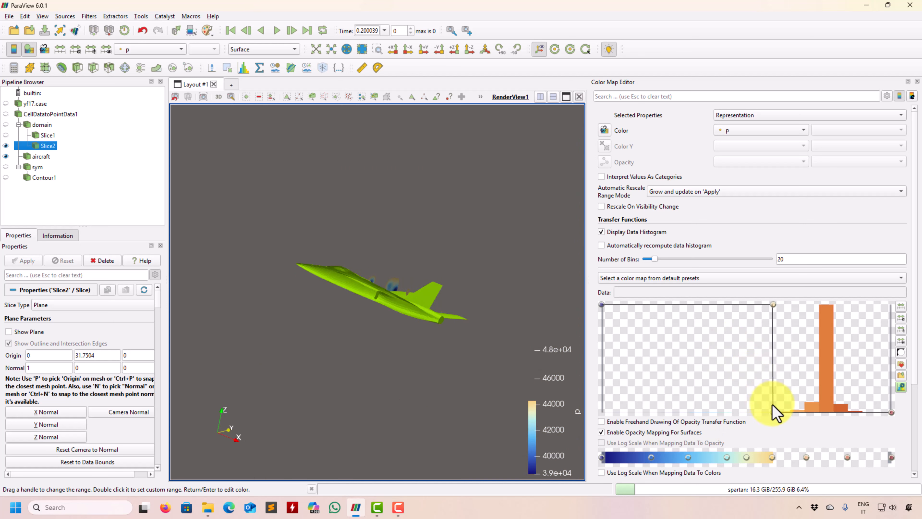
Step: Raise the p opacity cutoff to about 45687 with both inner control points, keeping a sharp step from 1 to 0
drag(774, 413, 816, 422)
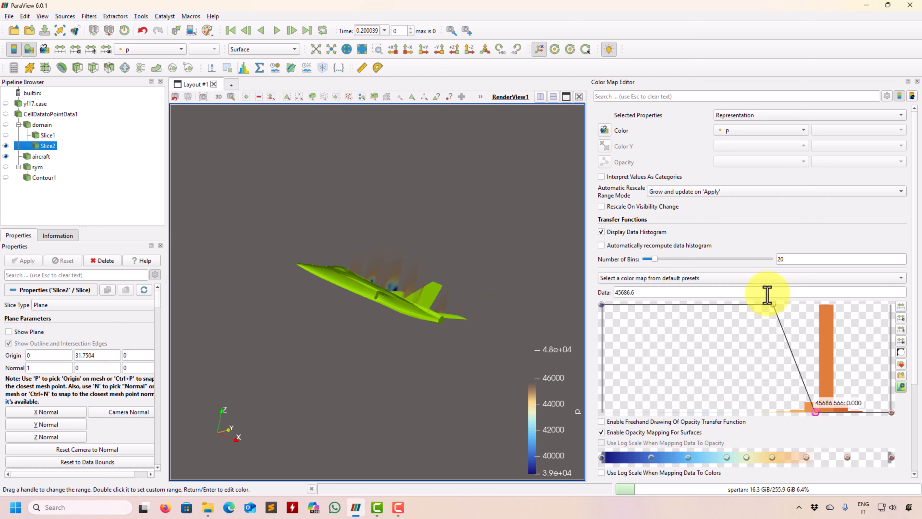
drag(774, 305, 848, 305)
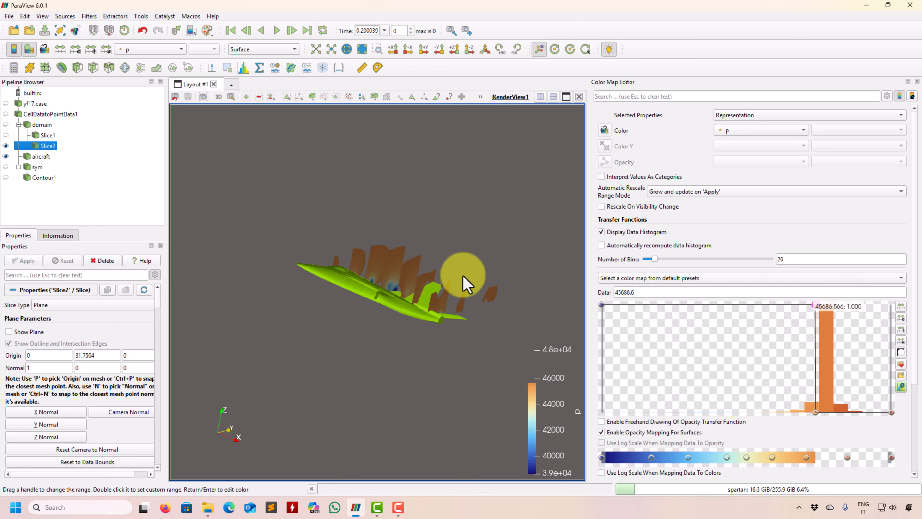
drag(470, 282, 410, 300)
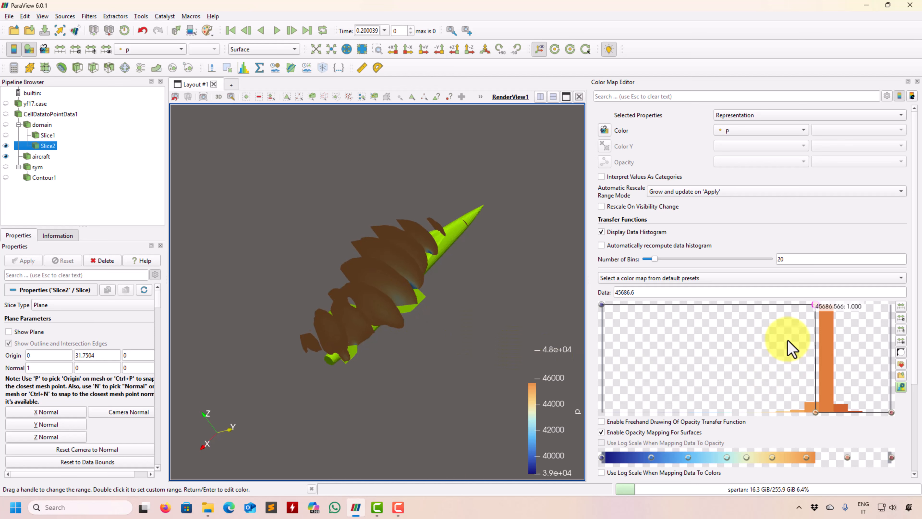
Step: Lower the p opacity cutoff to about 45116 with both inner control points aligned, and inspect the low-pressure regions around the aircraft
drag(818, 306, 801, 306)
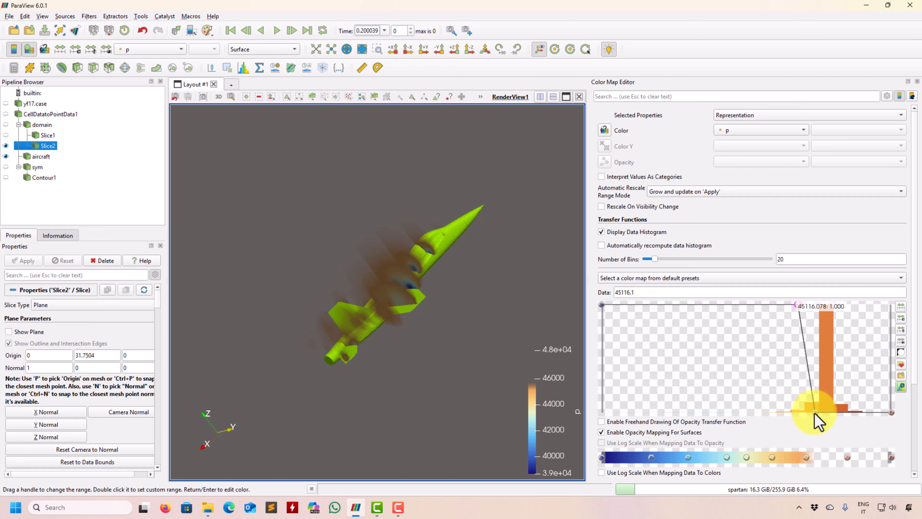
drag(809, 418, 780, 426)
drag(446, 343, 484, 356)
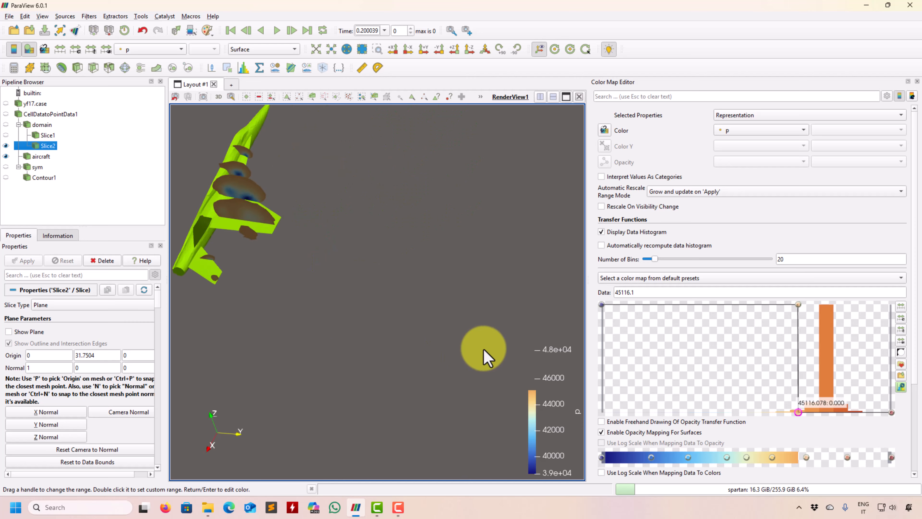
drag(348, 223, 739, 361)
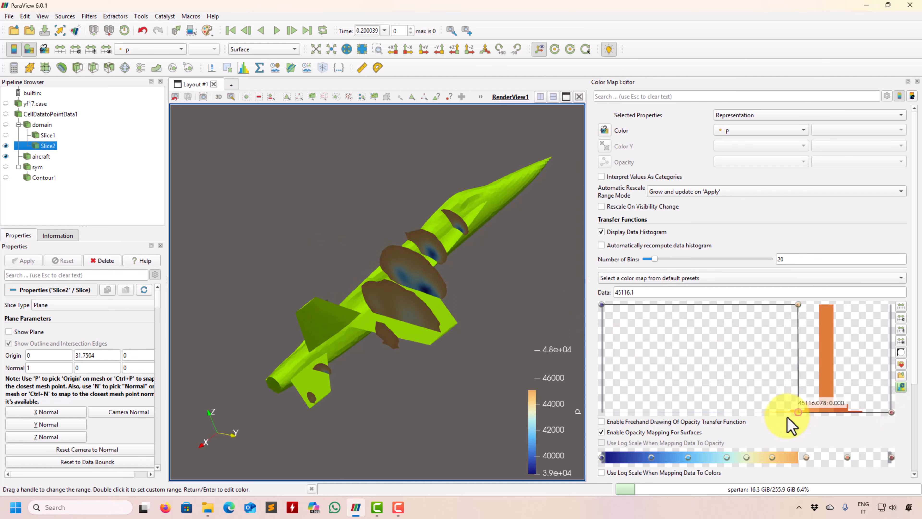
Step: Lower the p opacity cutoff to about 44086 with both inner control points aligned, and inspect the remaining low-pressure regions
drag(799, 306, 769, 307)
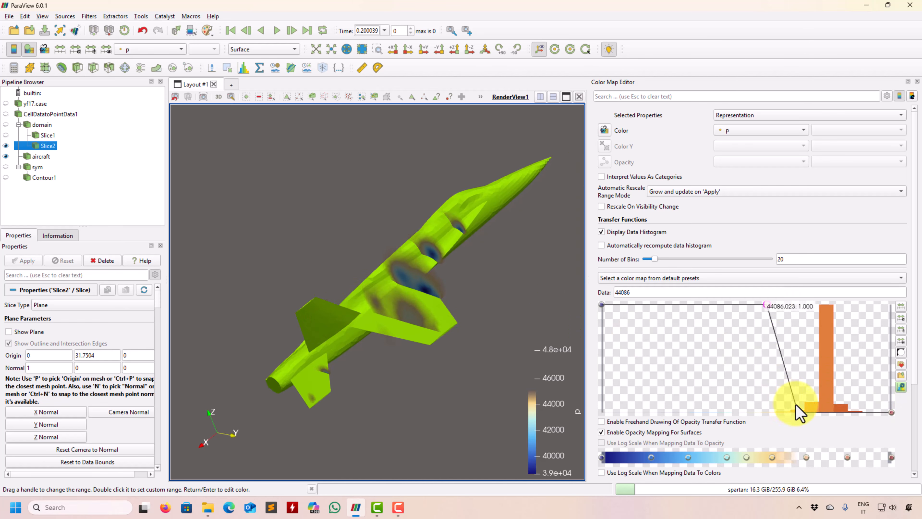
drag(798, 413, 766, 418)
drag(484, 371, 243, 267)
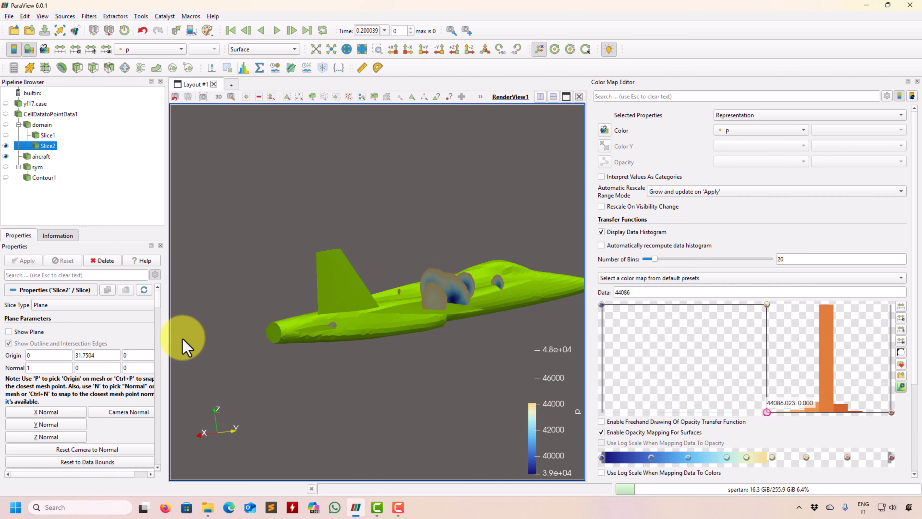
drag(161, 300, 136, 490)
scroll(160, 375, up, 15)
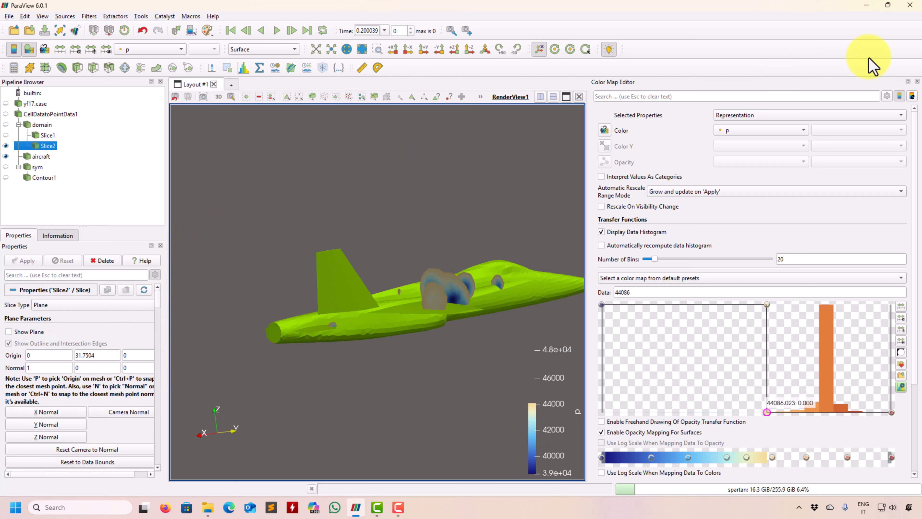
Step: Close the color map editor, frame all visible data, and inspect the slices around the aircraft from several angles
click(917, 82)
drag(678, 284, 508, 305)
click(316, 49)
drag(556, 247, 546, 399)
right_drag(544, 392, 581, 320)
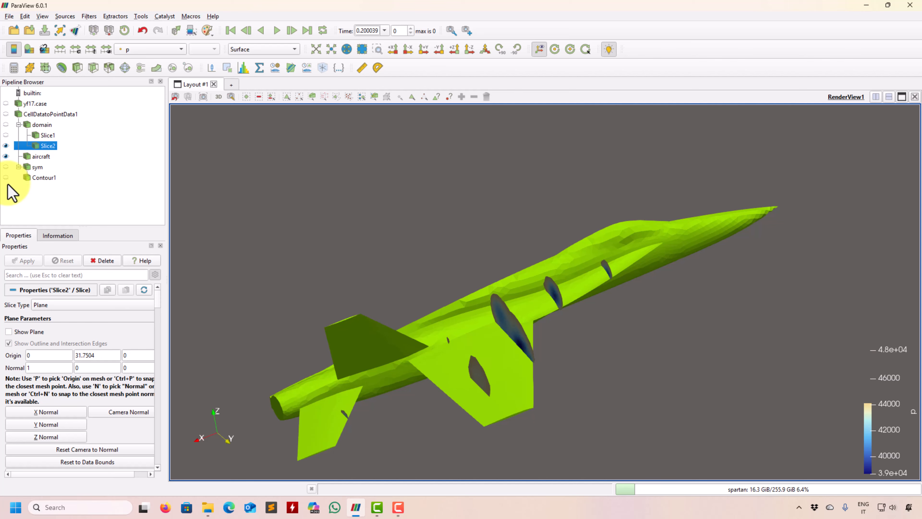
Step: Show sym and Contour1 with the slices, inspect the aircraft and its wake, and hide both again
click(5, 166)
click(6, 177)
scroll(396, 287, up, 3)
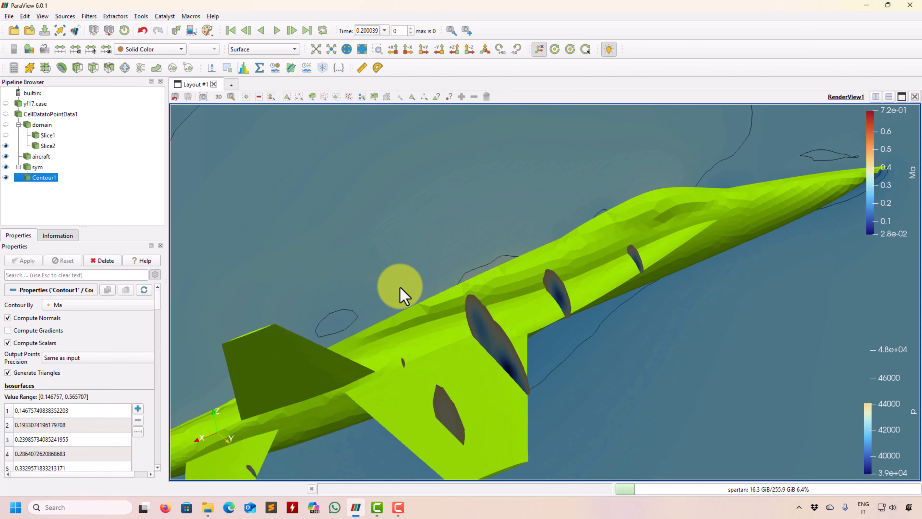
scroll(400, 287, down, 4)
mouse_move(581, 269)
mouse_down()
mouse_move(450, 351)
mouse_move(640, 263)
mouse_move(578, 368)
mouse_move(587, 366)
mouse_move(478, 347)
mouse_move(440, 358)
mouse_move(438, 389)
mouse_move(434, 347)
mouse_move(423, 374)
mouse_move(403, 376)
mouse_move(541, 397)
mouse_move(306, 318)
mouse_move(599, 349)
mouse_up()
click(5, 178)
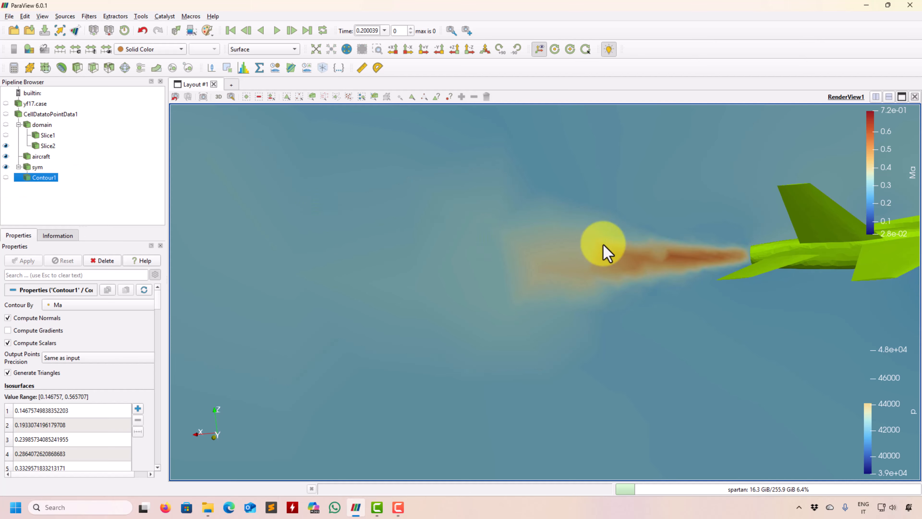
mouse_move(603, 252)
mouse_down()
mouse_move(525, 274)
mouse_move(599, 288)
mouse_move(426, 429)
mouse_move(496, 264)
mouse_move(150, 204)
mouse_move(525, 274)
mouse_move(560, 274)
mouse_move(572, 262)
mouse_move(493, 308)
mouse_move(508, 280)
mouse_up()
click(6, 167)
mouse_move(451, 284)
mouse_down()
mouse_move(545, 274)
mouse_move(408, 372)
mouse_move(593, 241)
mouse_move(496, 356)
mouse_move(440, 351)
mouse_move(671, 321)
mouse_move(392, 352)
mouse_move(645, 351)
mouse_move(562, 344)
mouse_move(581, 336)
mouse_move(444, 331)
mouse_move(517, 251)
mouse_move(476, 329)
mouse_move(454, 320)
mouse_move(574, 286)
mouse_move(505, 314)
mouse_up()
Step: Hide the aircraft and color Slice2 by the cell array p, inspecting the low-pressure regions on their own
click(6, 156)
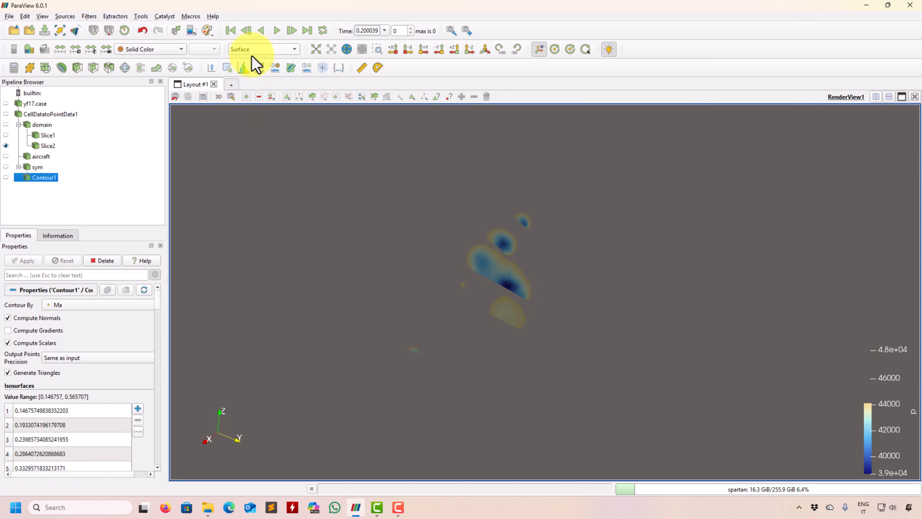
click(49, 145)
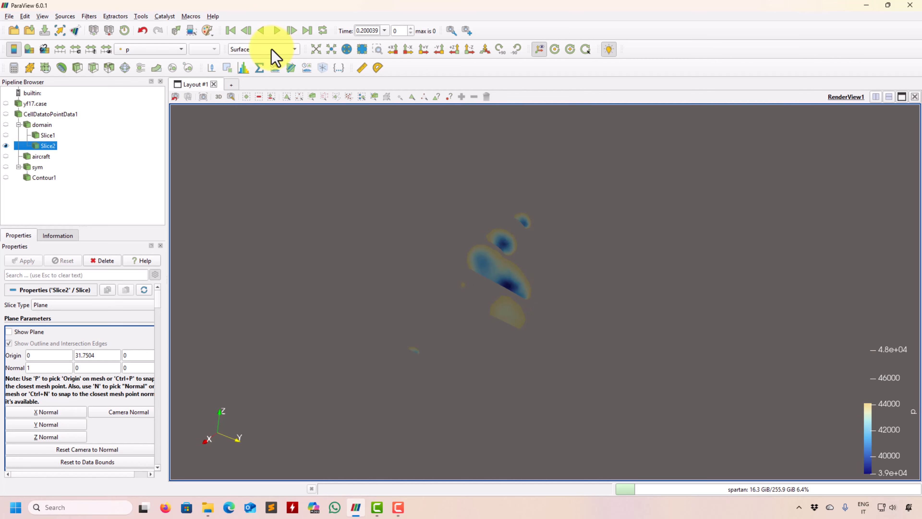
click(180, 49)
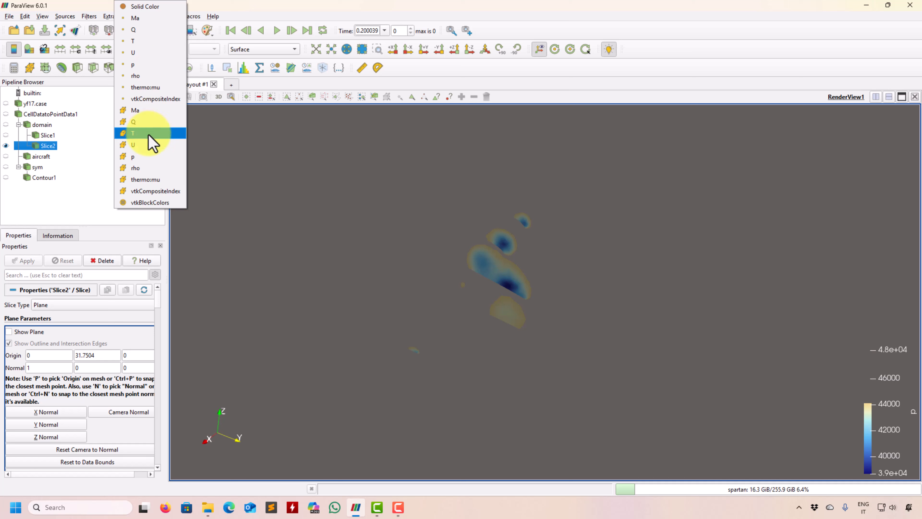
click(147, 156)
drag(456, 307, 1, 192)
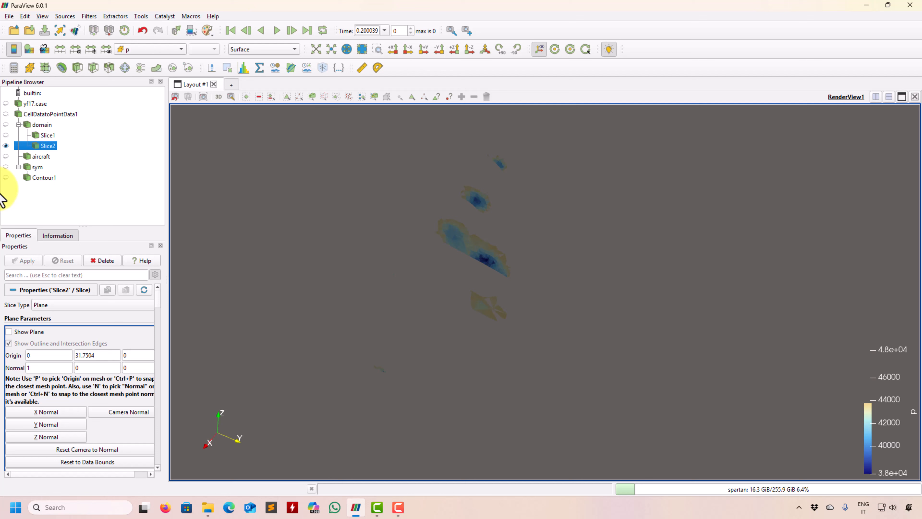
Step: Show the aircraft again and view the cell-colored slices around it
click(11, 158)
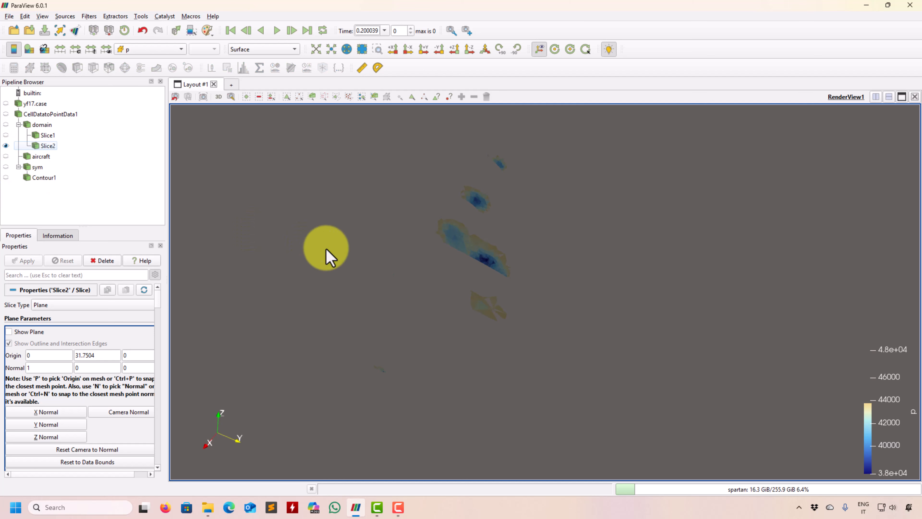
click(6, 156)
drag(249, 226, 464, 311)
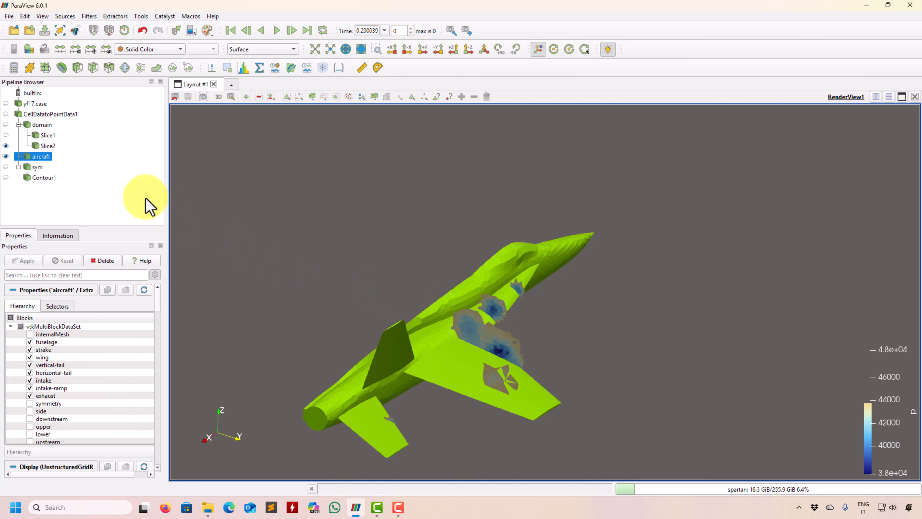
Step: Create a contour of Slice2 by the cell array p with 10 linear isovalues from 38634.7 to 48190.4
click(51, 149)
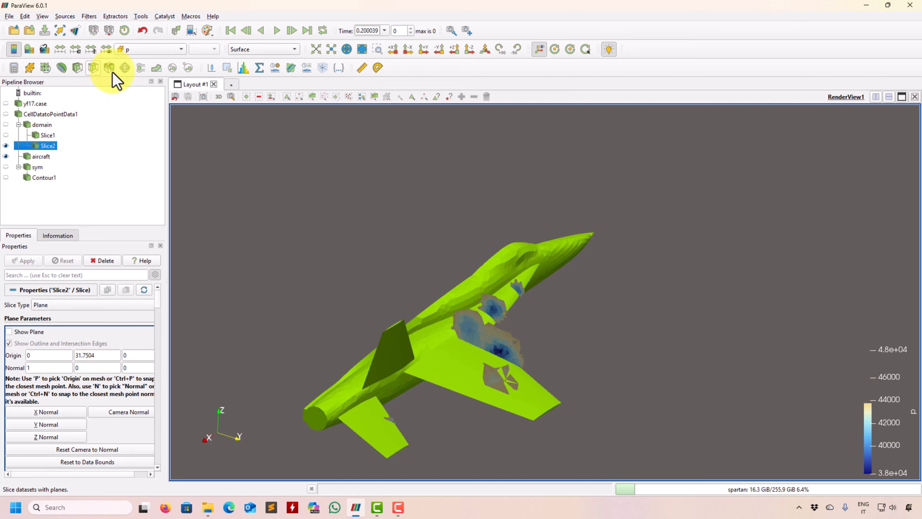
click(65, 69)
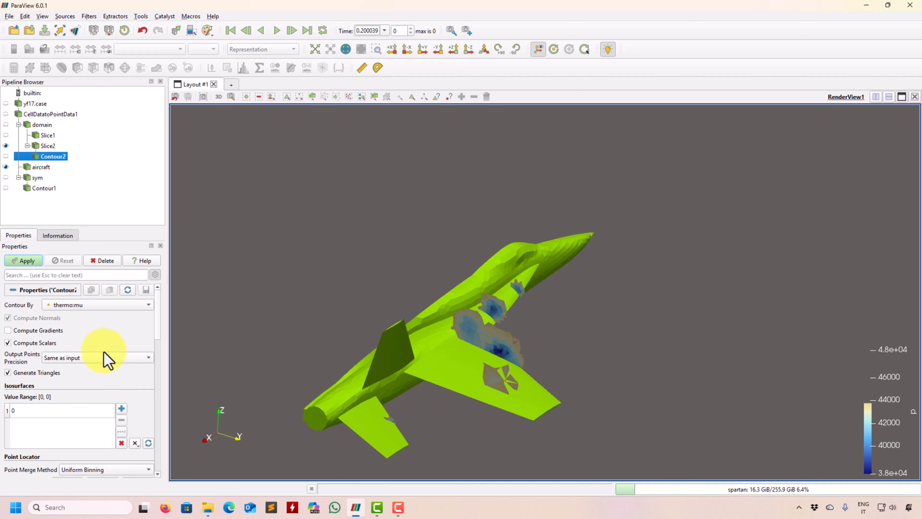
click(124, 306)
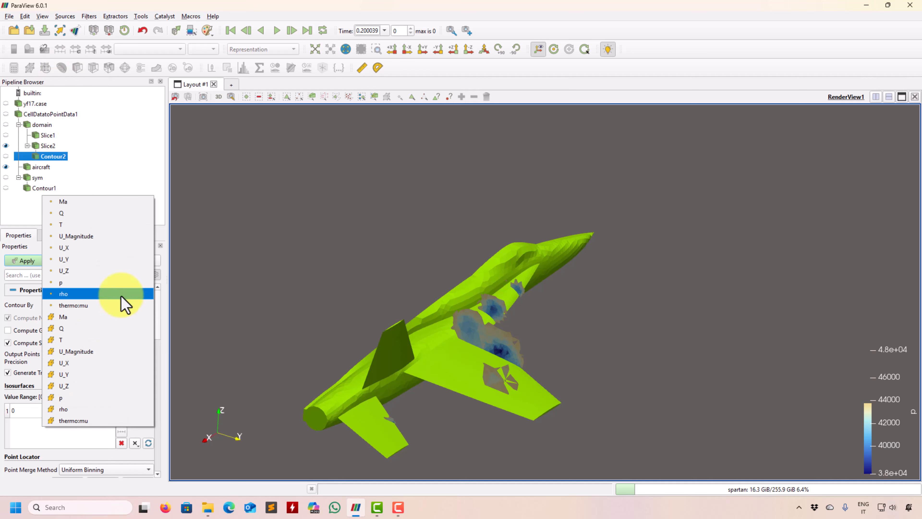
click(83, 403)
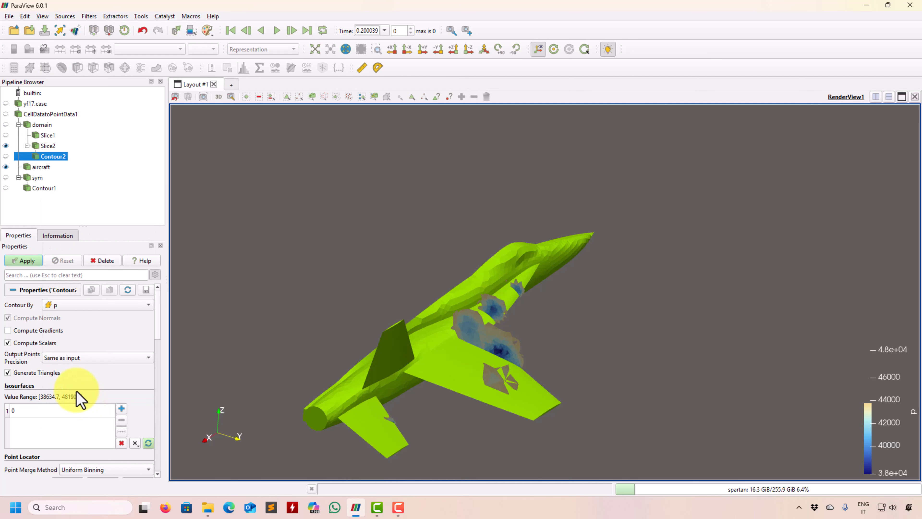
click(122, 432)
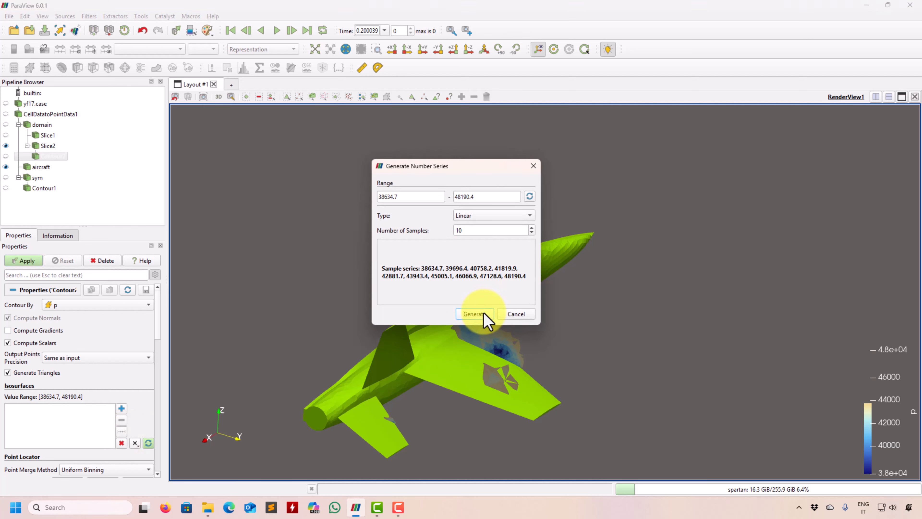
click(474, 314)
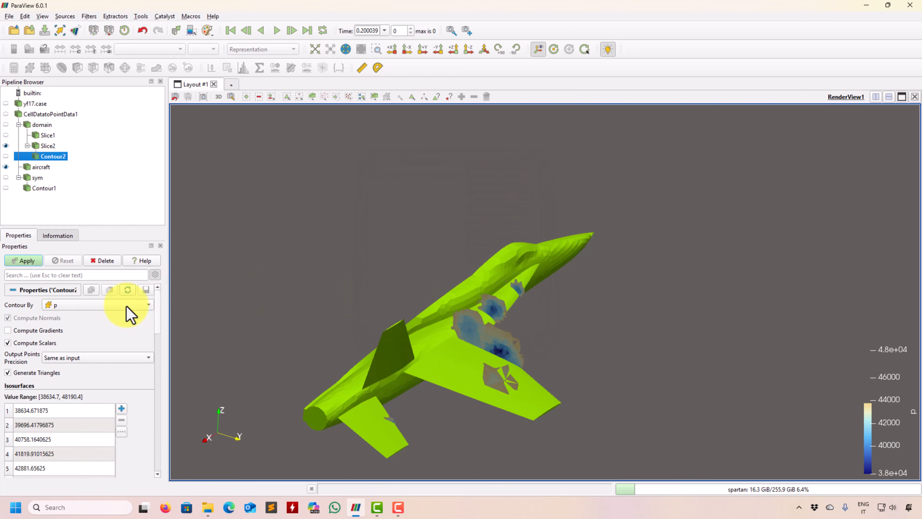
click(26, 261)
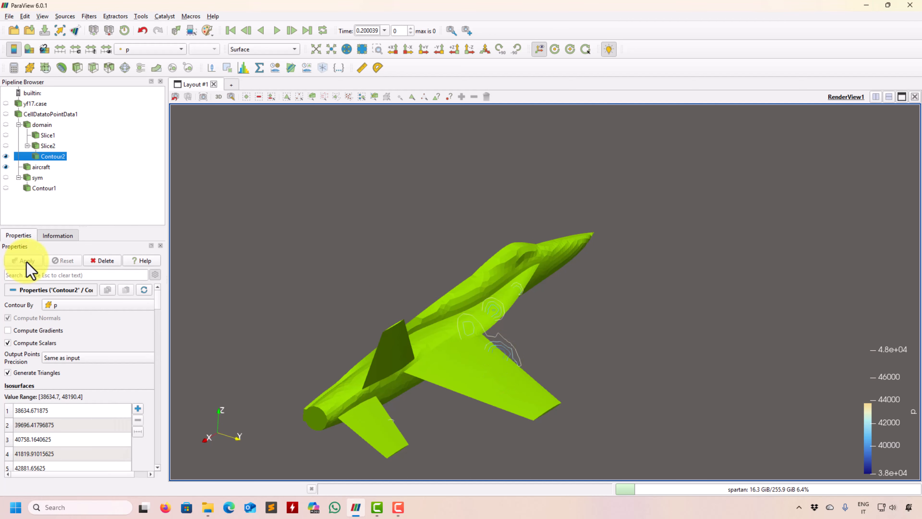
Step: Color Contour2 with a solid color and show Slice2 together with the contour lines
click(147, 50)
click(147, 7)
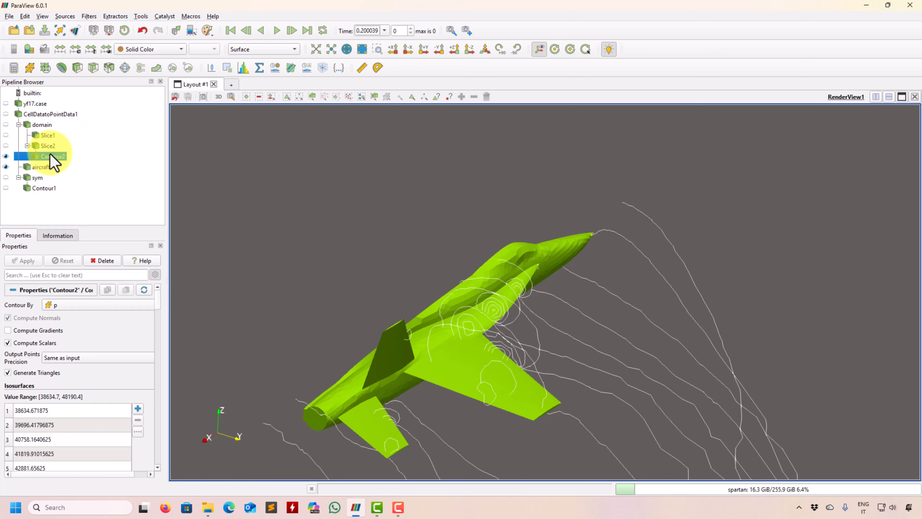
click(6, 145)
drag(492, 352, 578, 247)
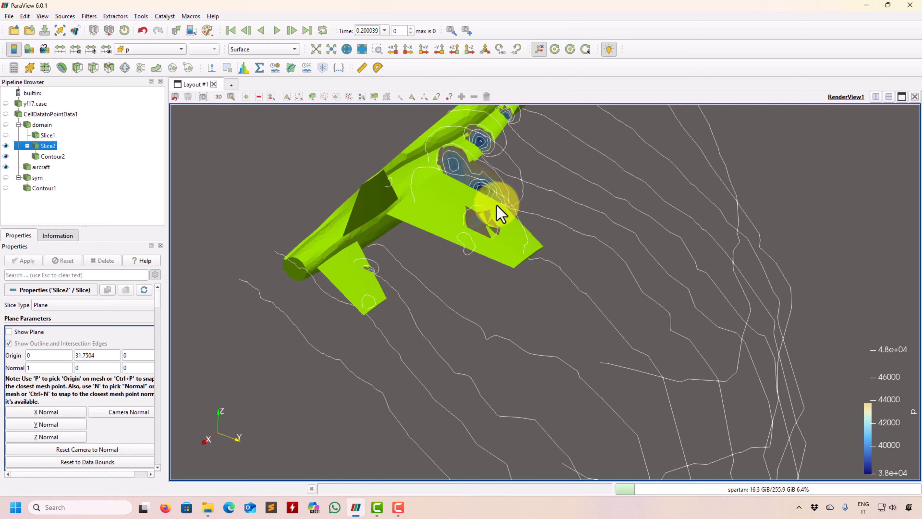
Step: Check the solid color options of Contour2 without changing them, and inspect the contour lines around the aircraft
click(52, 156)
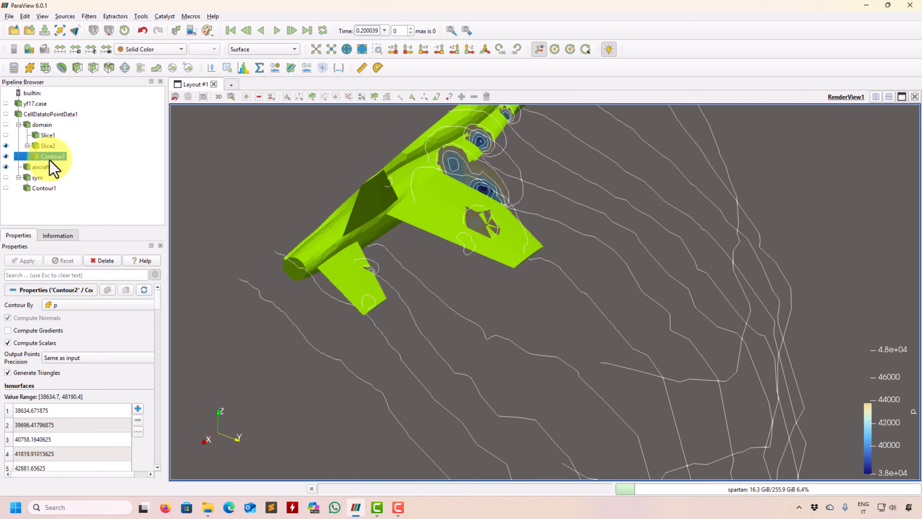
click(29, 49)
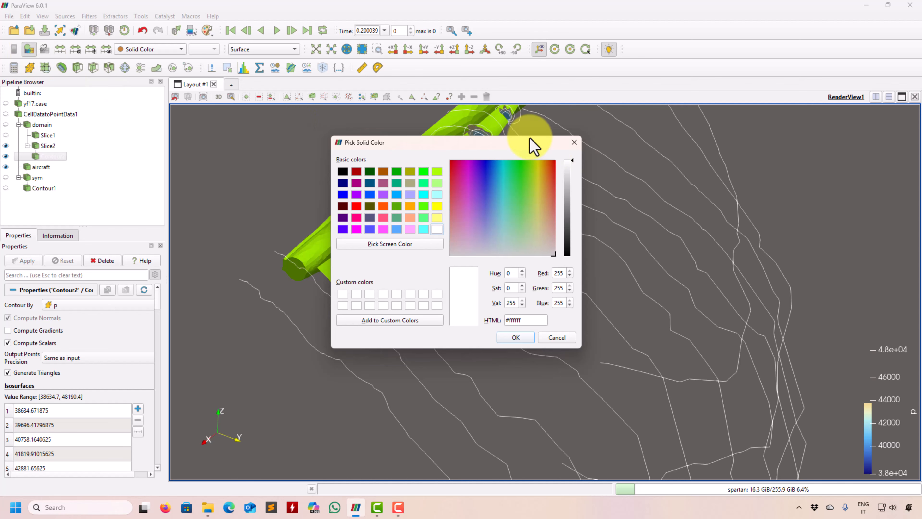
click(582, 137)
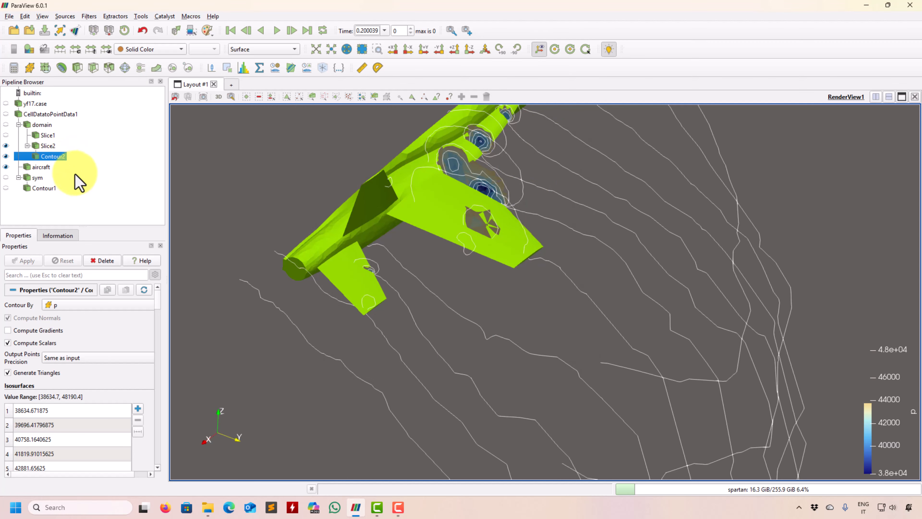
drag(578, 375, 612, 362)
middle_drag(686, 386, 377, 268)
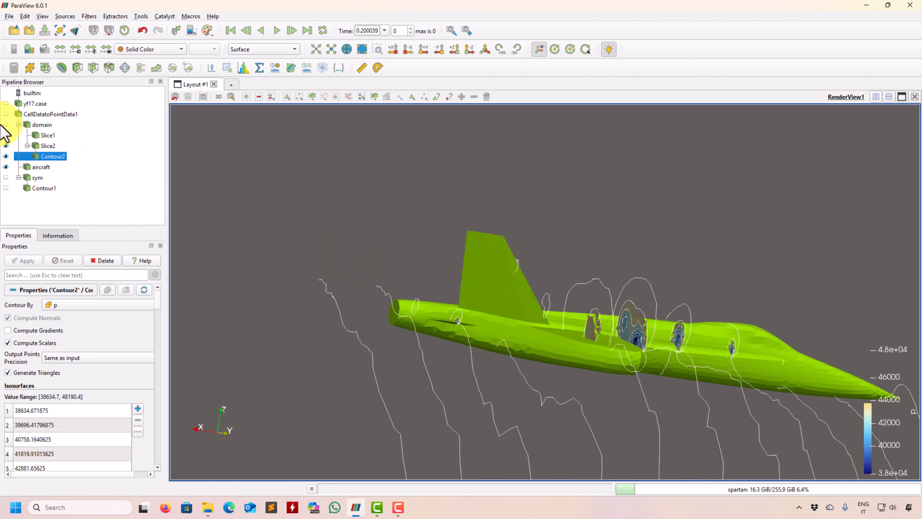
Step: Hide Slice2 to view the Contour2 lines alone, and show it again
click(13, 145)
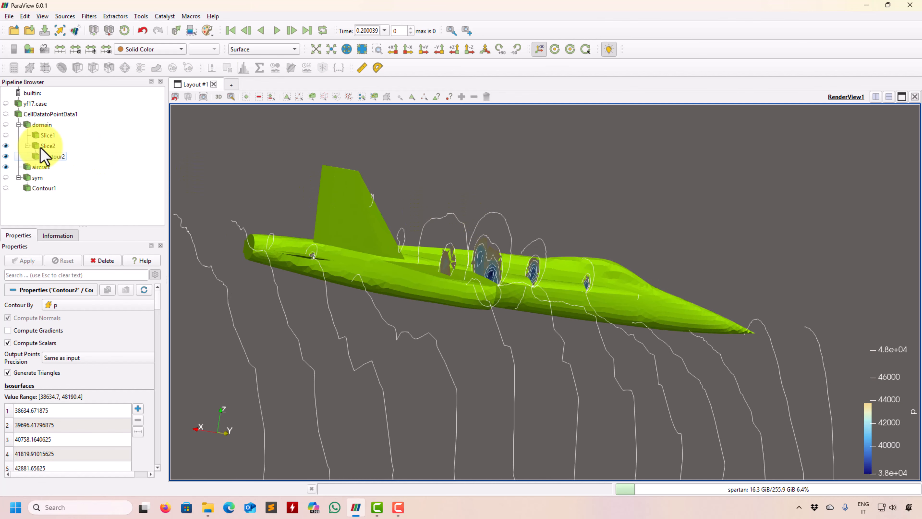
click(6, 146)
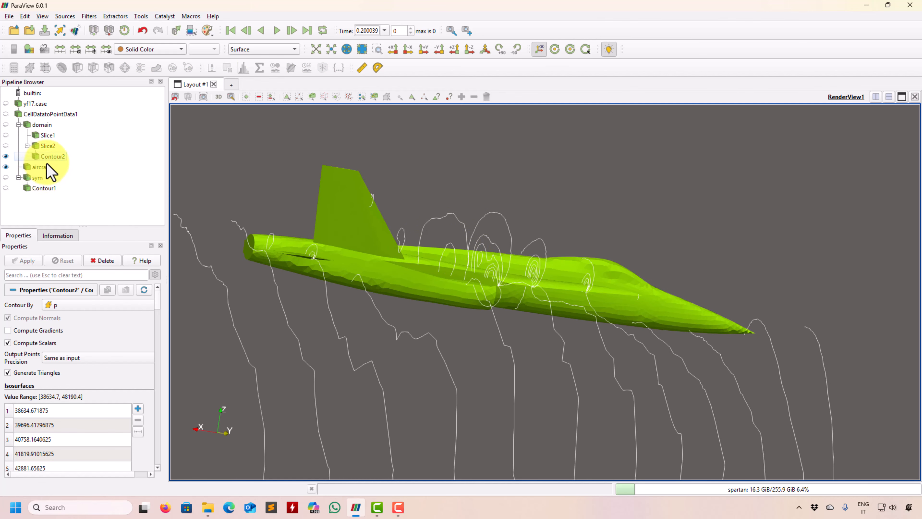
click(26, 156)
click(6, 146)
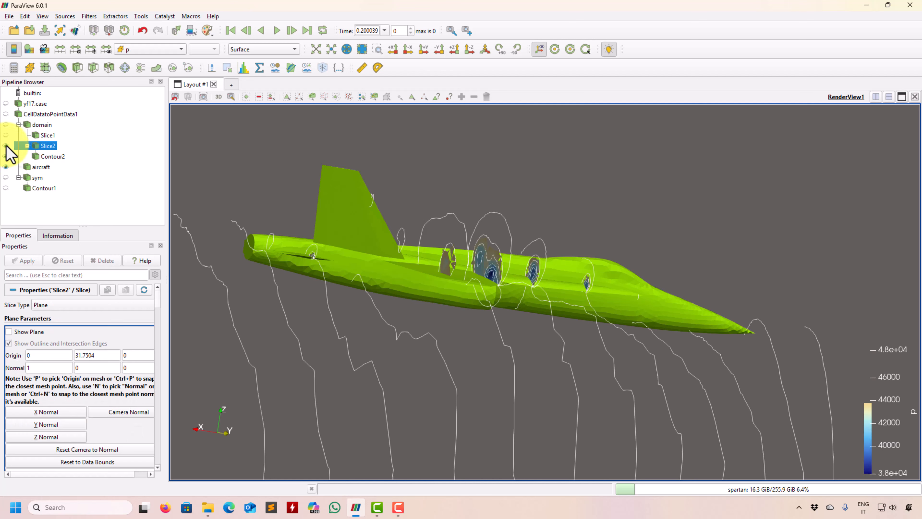
Step: Review the isosurface values of Contour2 and examine its lines along the aircraft
click(52, 157)
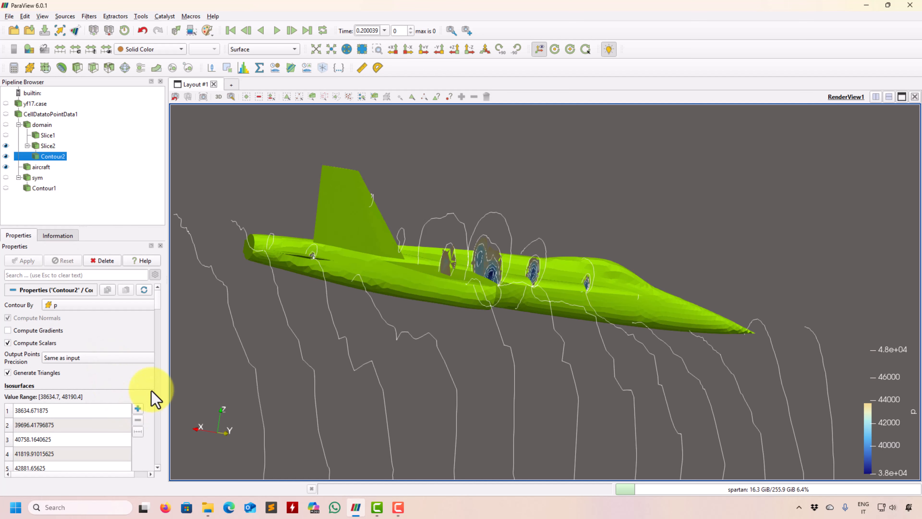
scroll(157, 306, down, 6)
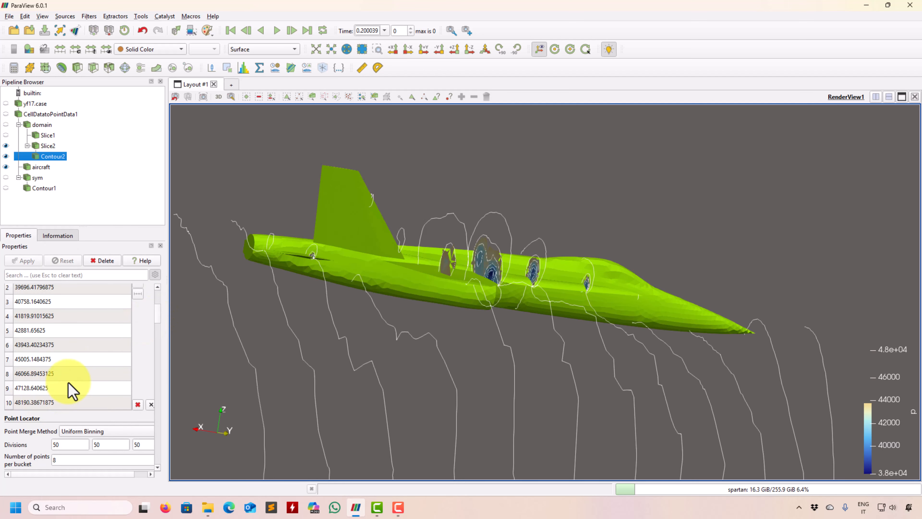
drag(420, 349, 431, 347)
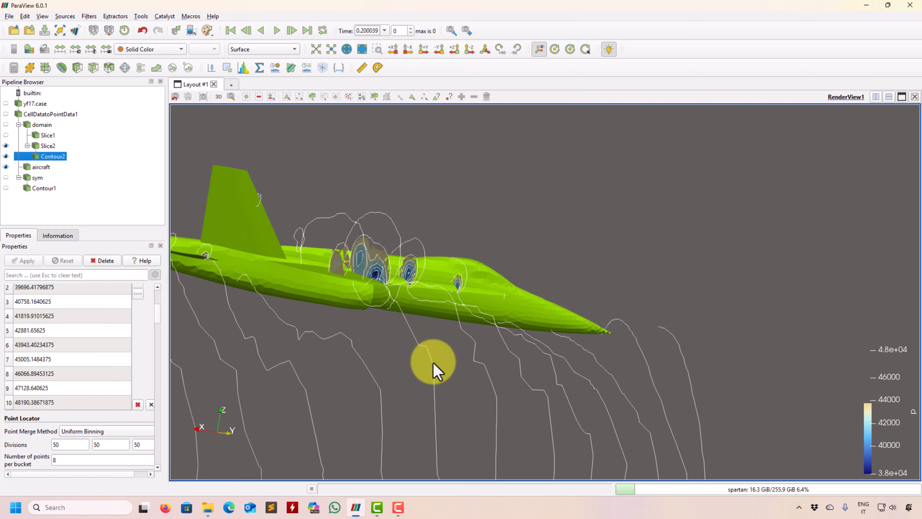
middle_drag(432, 362, 668, 346)
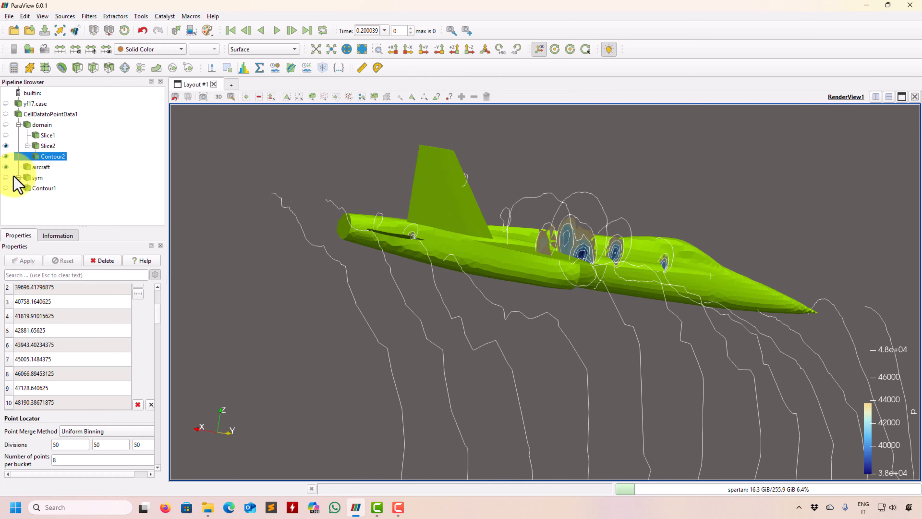
Step: Show Contour1 together with the slice contour lines around the aircraft, and check its solid color options without changing them
click(6, 189)
scroll(526, 304, down, 2)
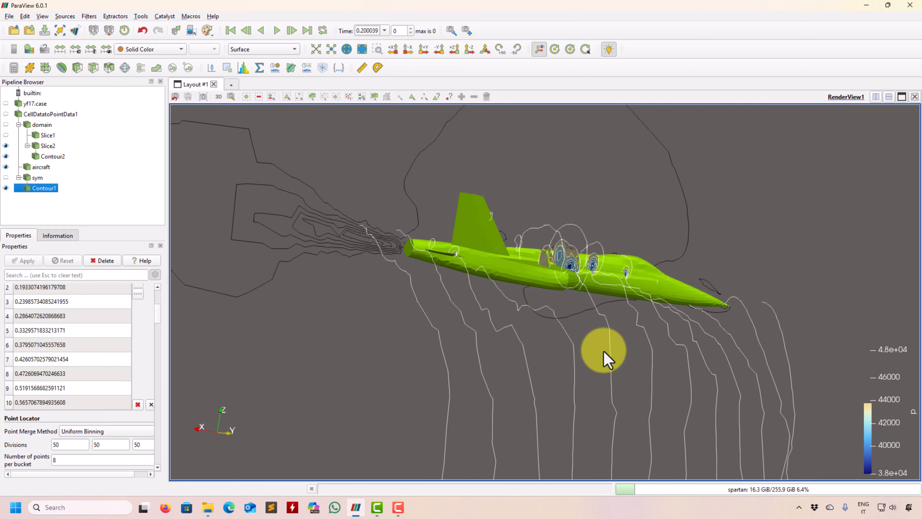
drag(604, 352, 557, 354)
mouse_move(683, 351)
mouse_down()
mouse_move(402, 346)
mouse_move(678, 363)
mouse_move(457, 368)
mouse_move(657, 347)
mouse_move(493, 366)
mouse_move(530, 364)
mouse_up()
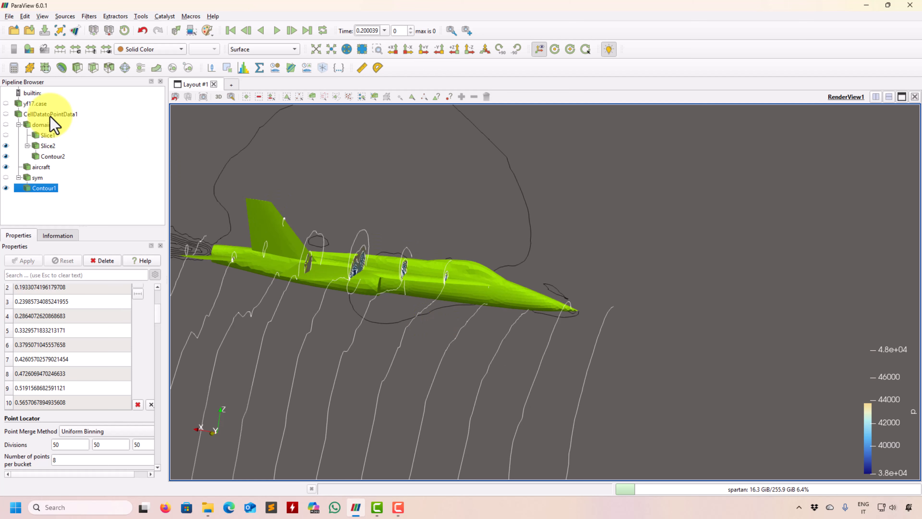
click(29, 49)
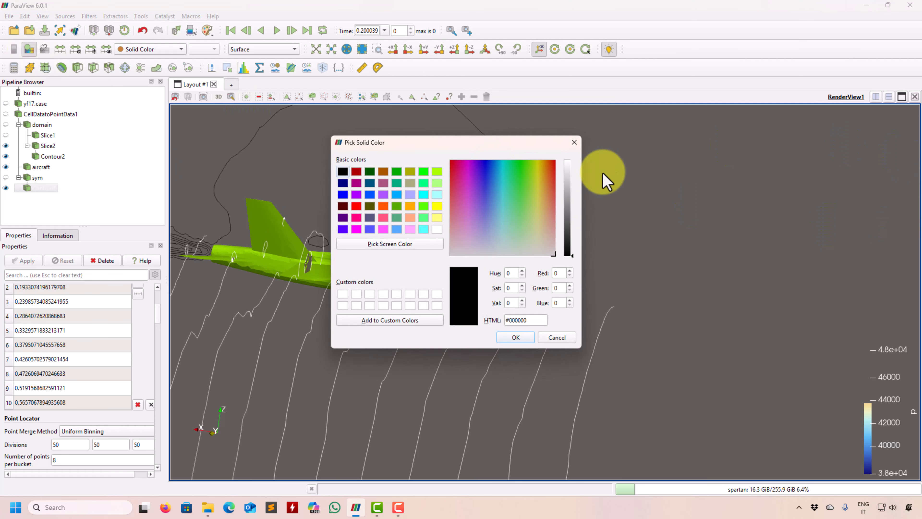
click(581, 142)
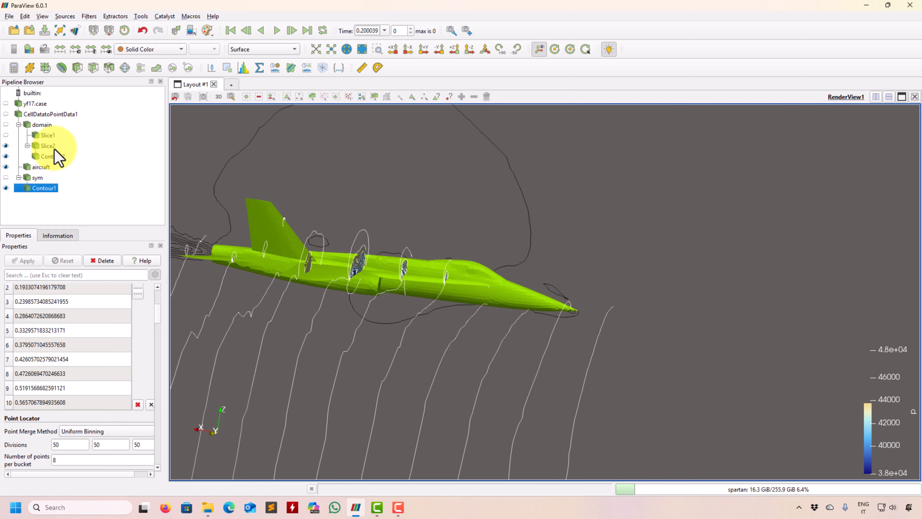
Step: Open the color map of Slice2 for editing and set its color space to Diverging
click(54, 148)
click(29, 50)
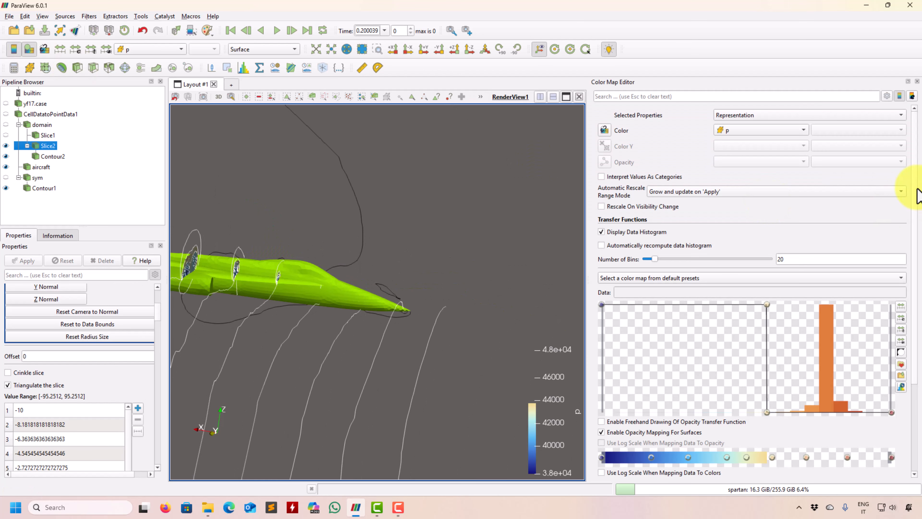
drag(913, 169, 918, 360)
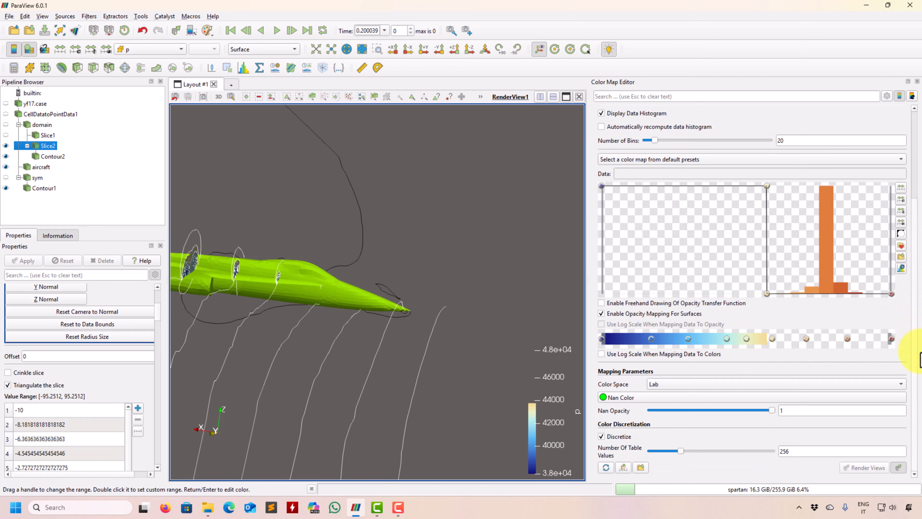
click(674, 384)
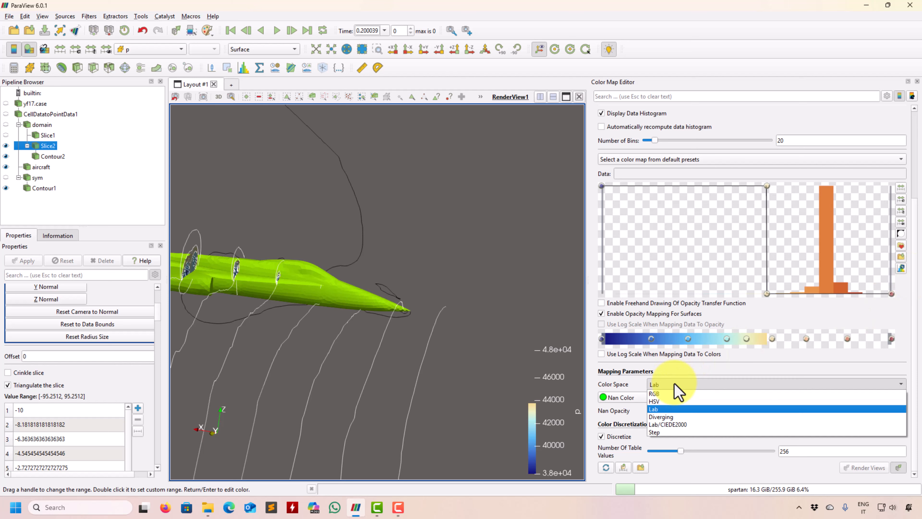
click(669, 416)
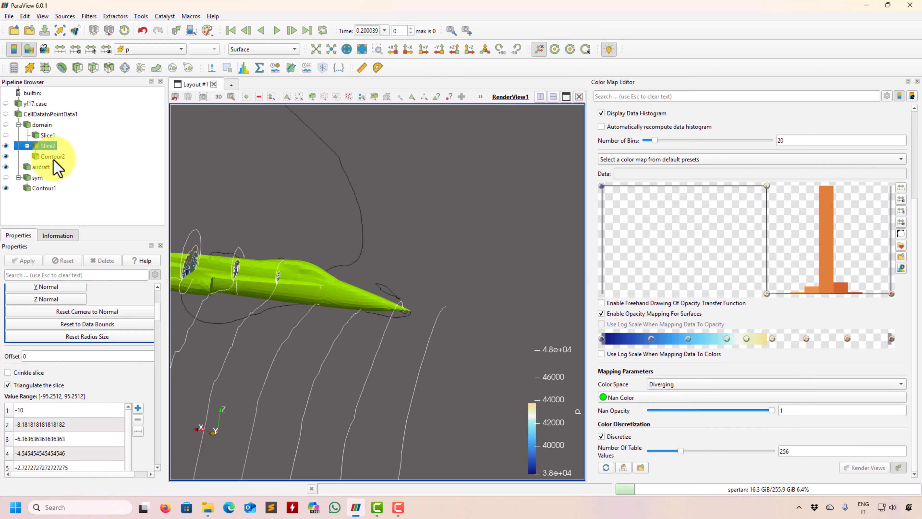
drag(204, 191, 508, 385)
Step: Try the Lab/CIEDE2000 and RGB color spaces on Slice2's pressure color map and inspect the slices near the wing
click(722, 387)
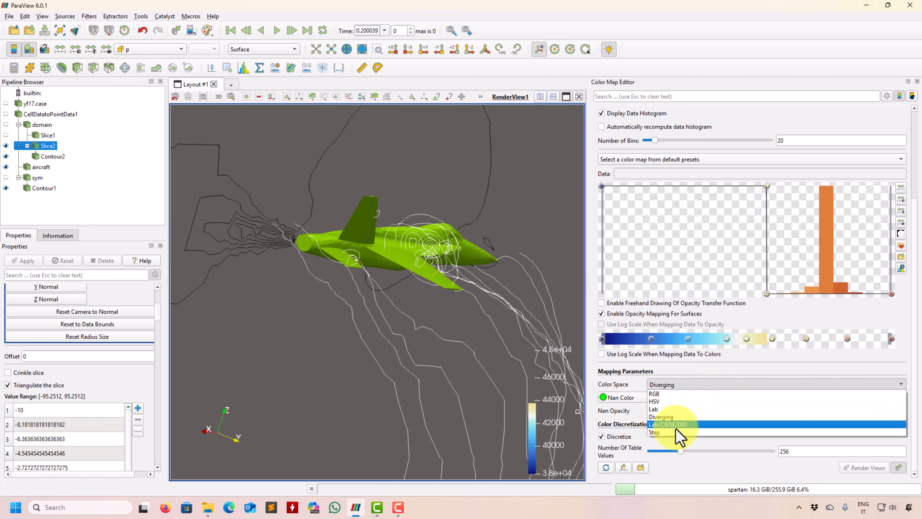
click(679, 434)
click(677, 390)
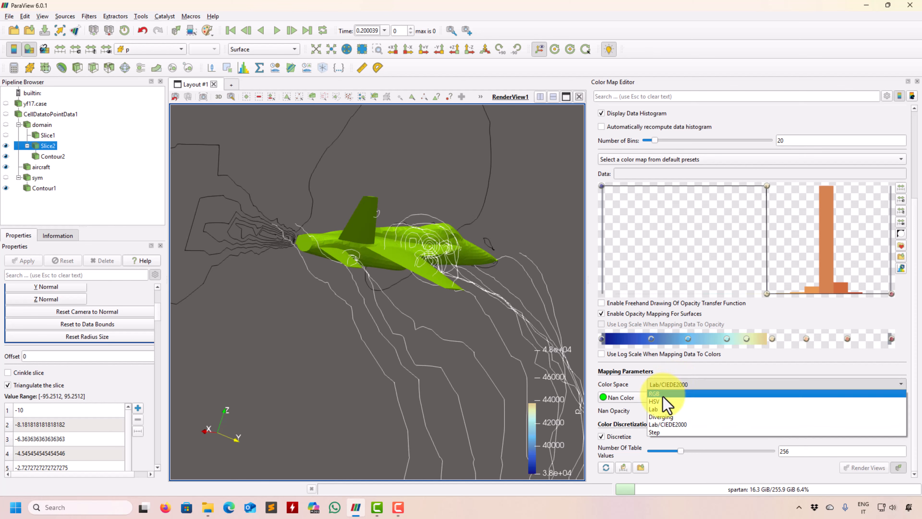
click(666, 401)
drag(406, 325, 470, 325)
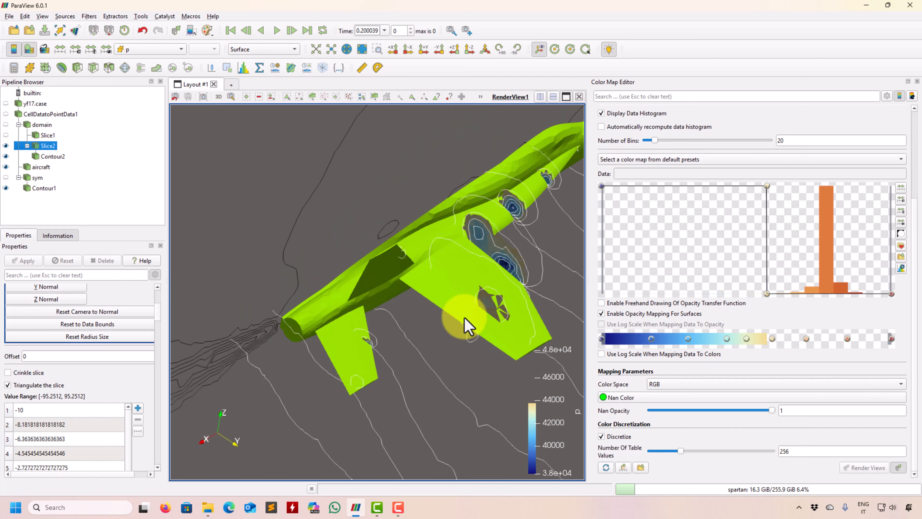
Step: Turn off opacity mapping for surfaces in Slice2's color map, set the color space to Step, and close the color map editor
click(619, 313)
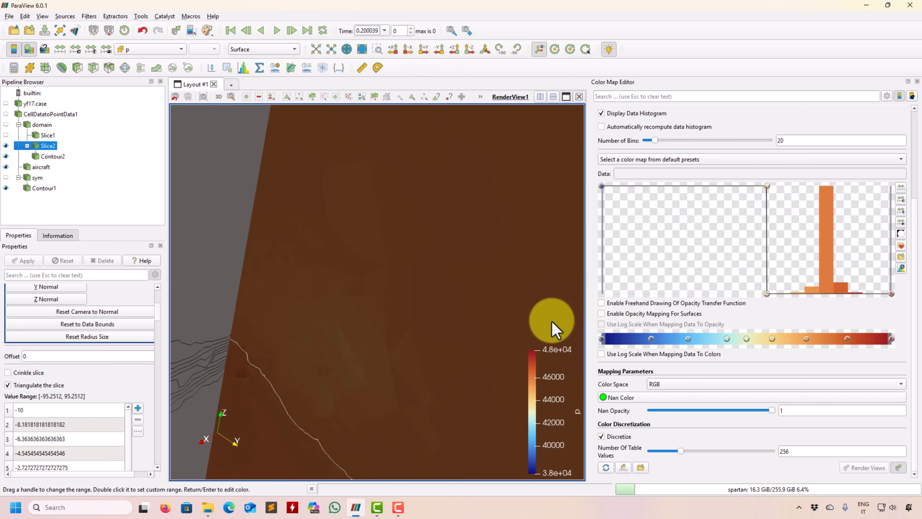
drag(480, 340, 572, 401)
click(694, 385)
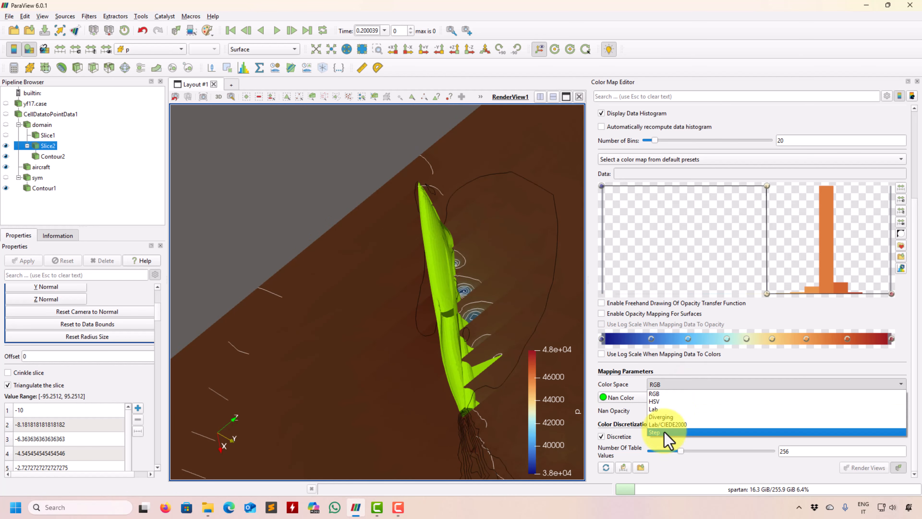
click(660, 433)
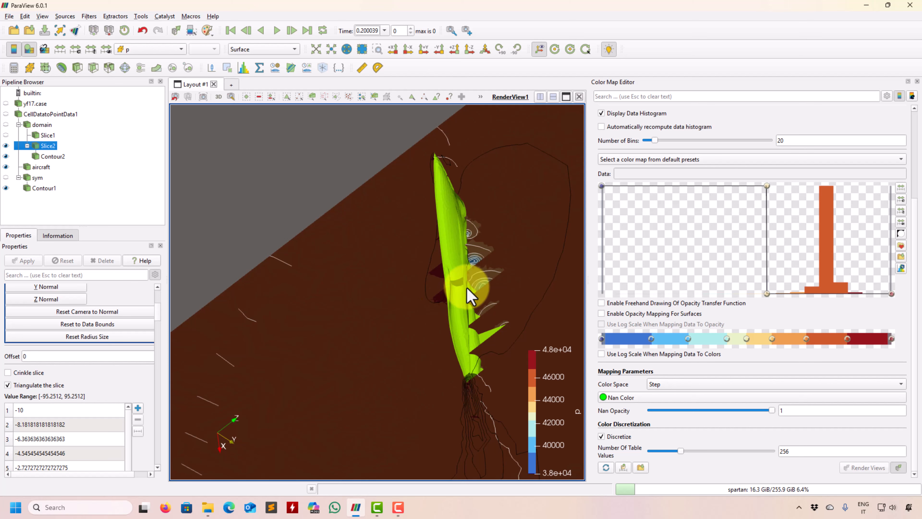
mouse_move(470, 295)
mouse_down()
mouse_move(451, 338)
mouse_move(509, 219)
mouse_move(407, 276)
mouse_move(430, 325)
mouse_move(500, 345)
mouse_move(412, 300)
mouse_move(442, 223)
mouse_move(340, 338)
mouse_move(299, 346)
mouse_move(369, 338)
mouse_move(361, 365)
mouse_up()
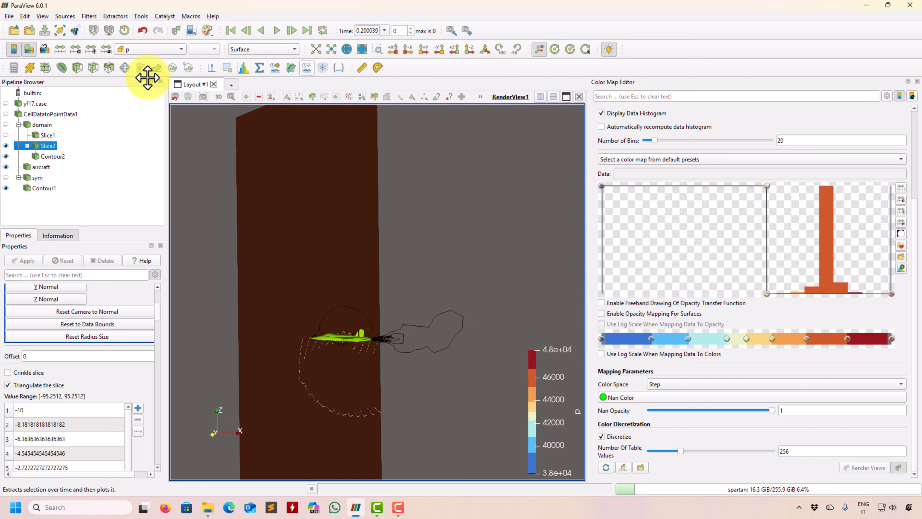
click(917, 81)
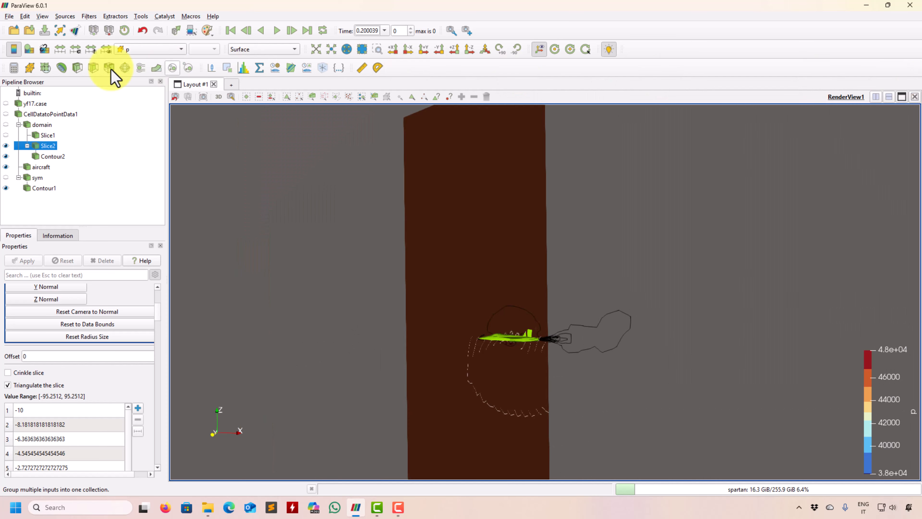
Step: Hide Slice2 and Contour2, and show the sym plane with the aircraft and Contour1
click(9, 16)
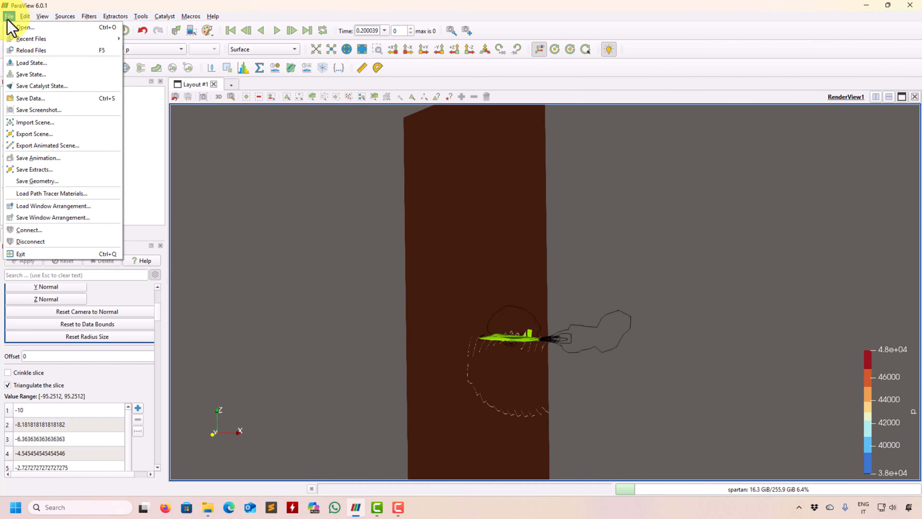
click(270, 258)
drag(426, 315, 392, 289)
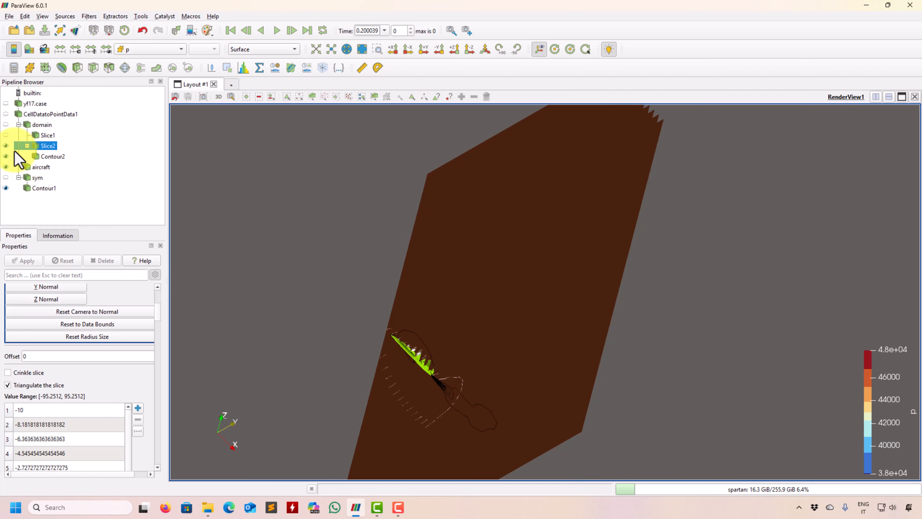
click(6, 146)
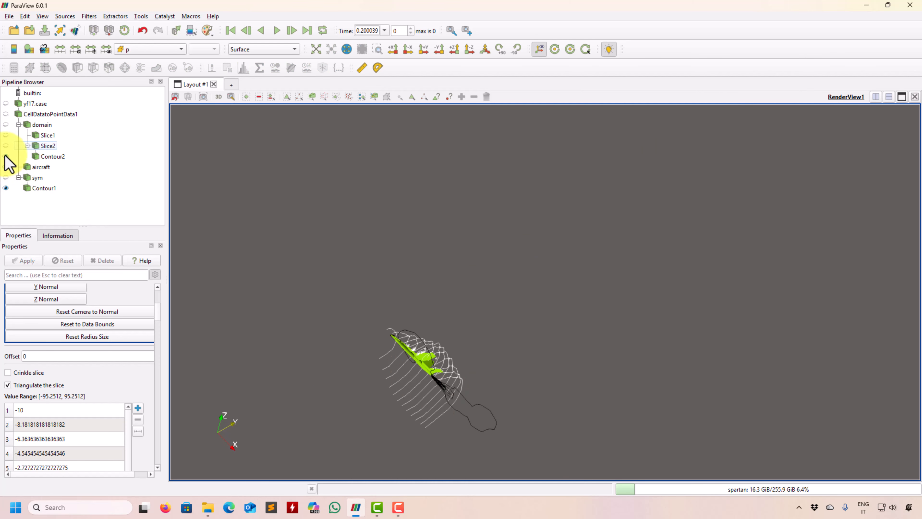
click(6, 156)
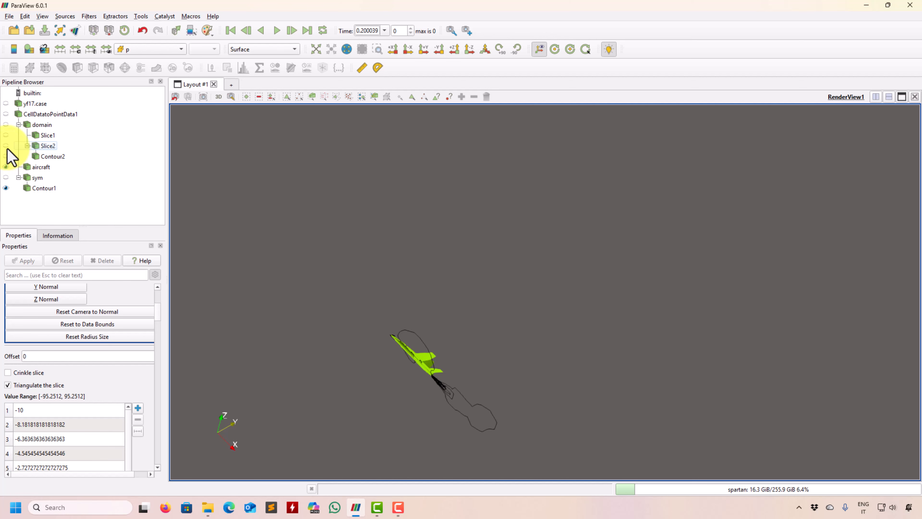
click(7, 146)
click(6, 146)
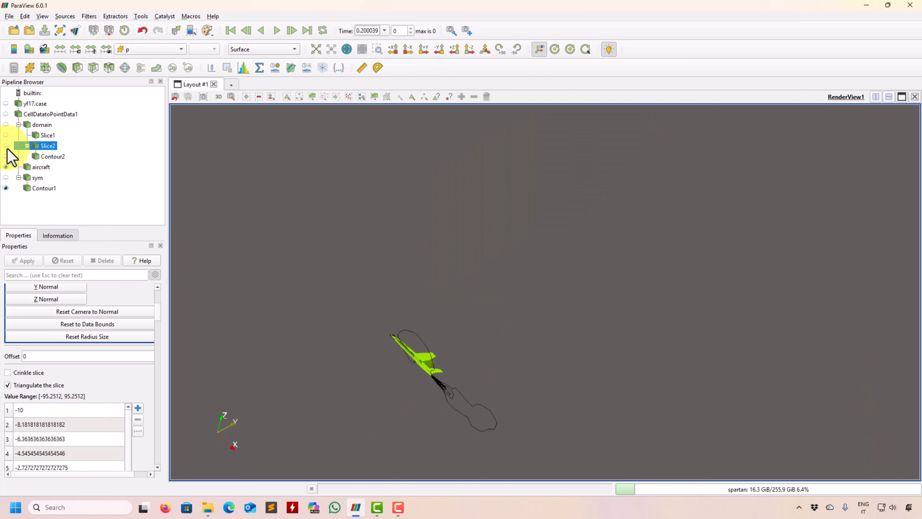
click(6, 177)
drag(500, 280, 410, 262)
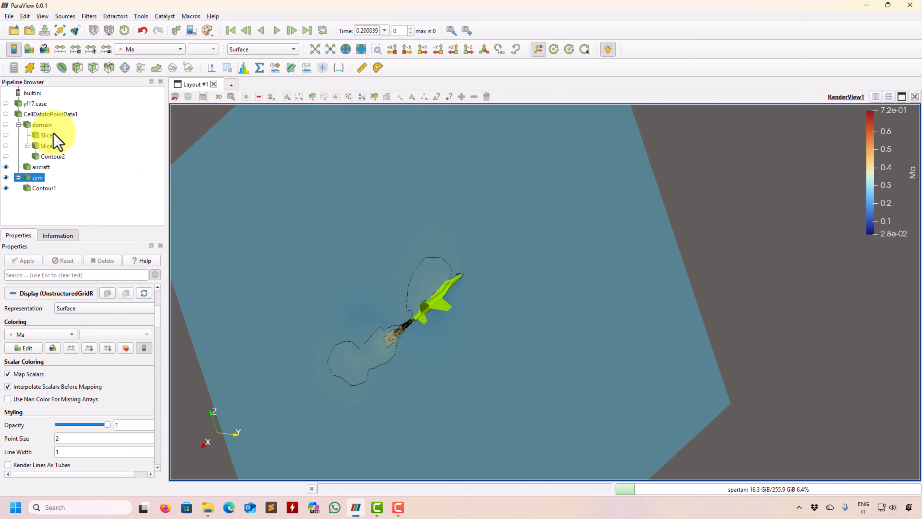
Step: Add a Contour filter to the domain block and contour it by the point data array Q
click(42, 125)
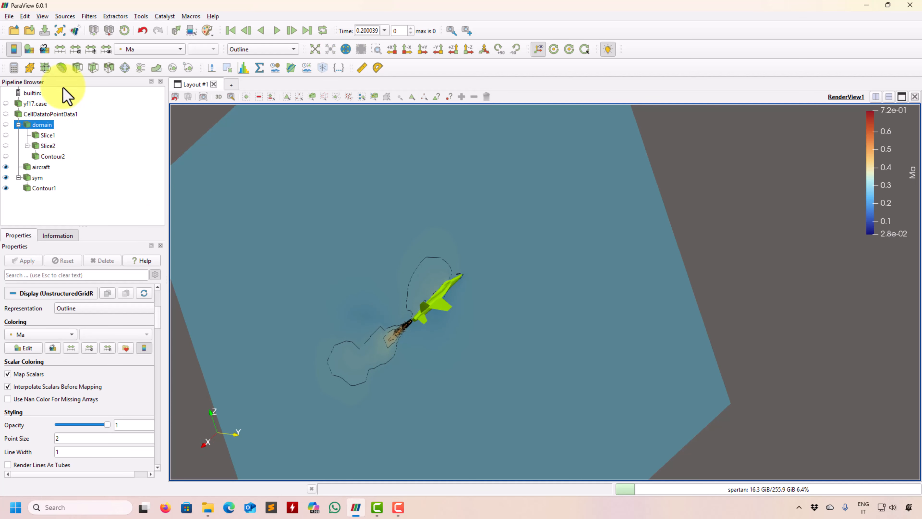
click(61, 68)
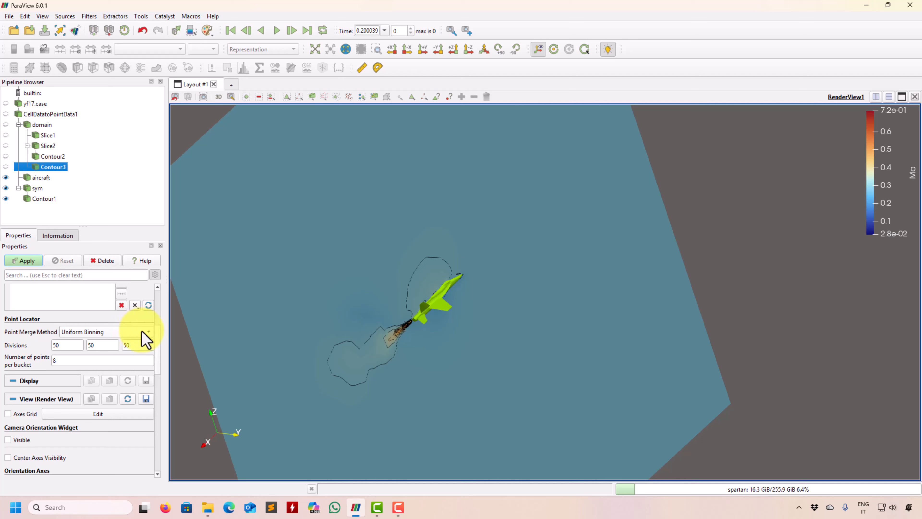
scroll(160, 353, up, 5)
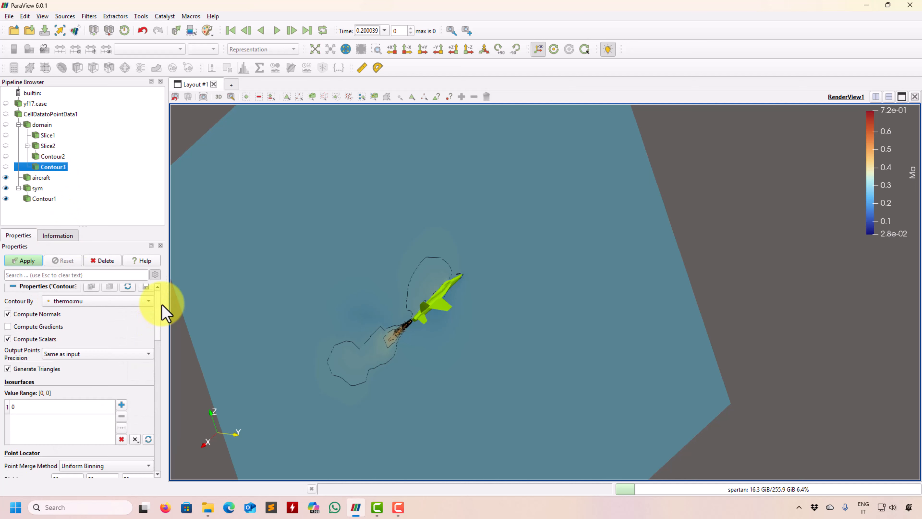
click(125, 305)
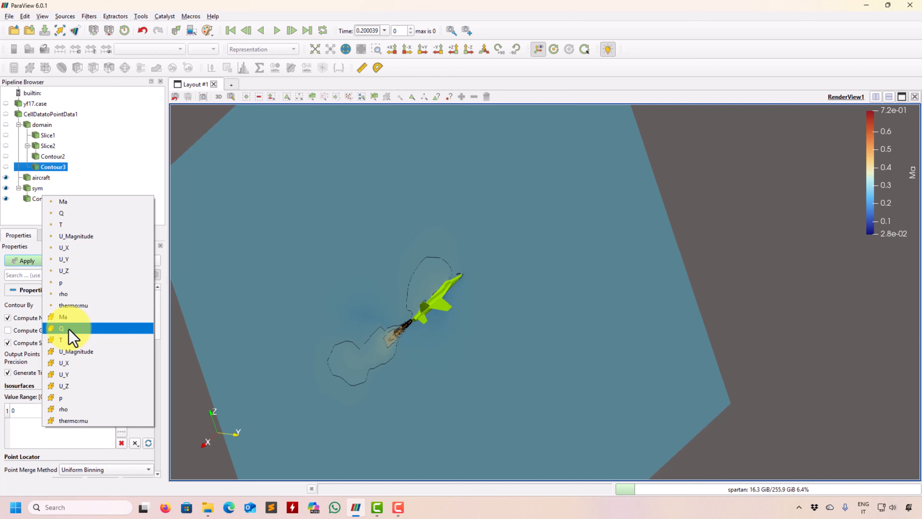
click(77, 216)
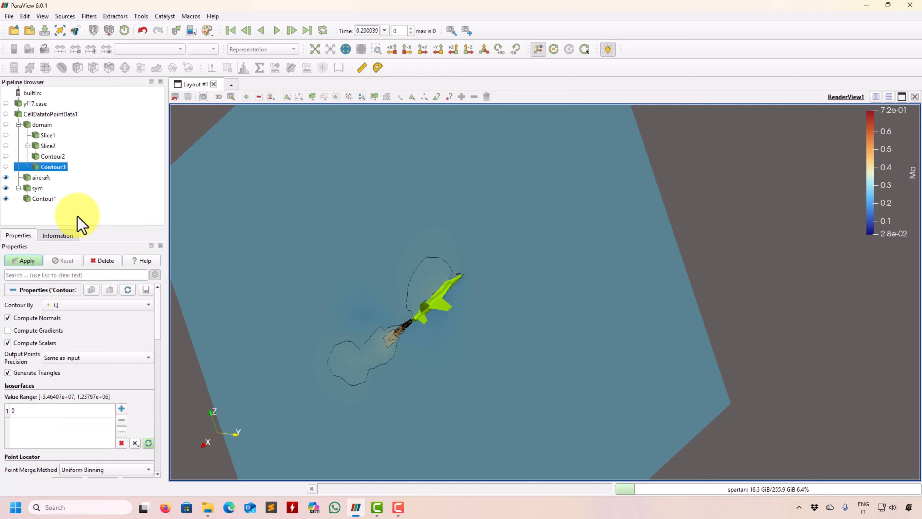
Step: Set the Q isosurface value to 10 and apply the contour
scroll(157, 334, down, 3)
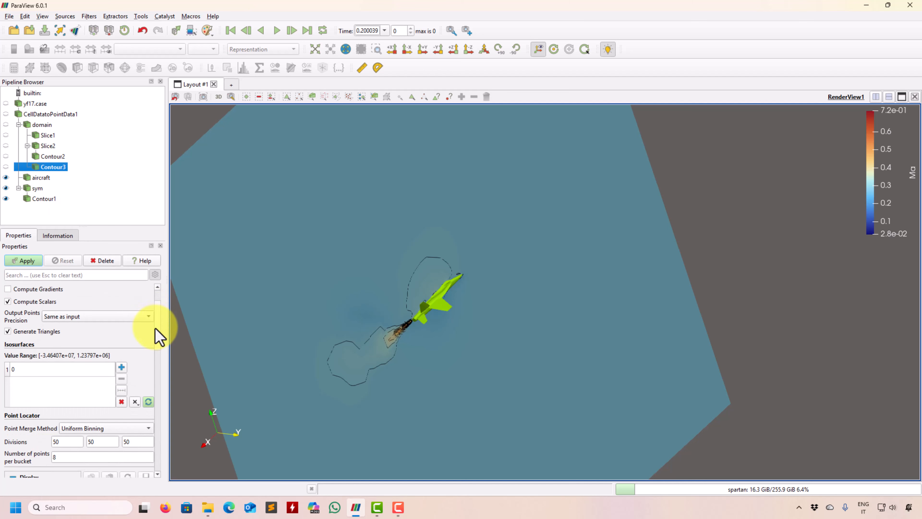
click(51, 364)
click(52, 364)
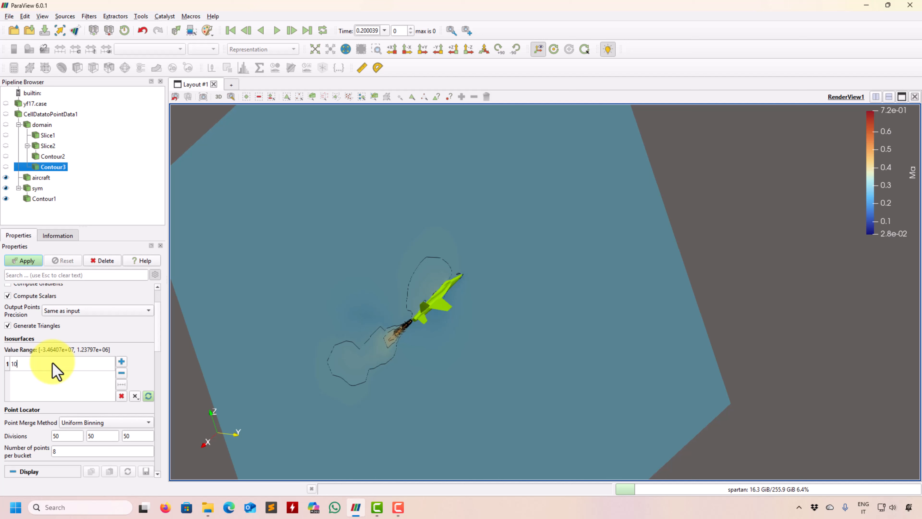
click(32, 261)
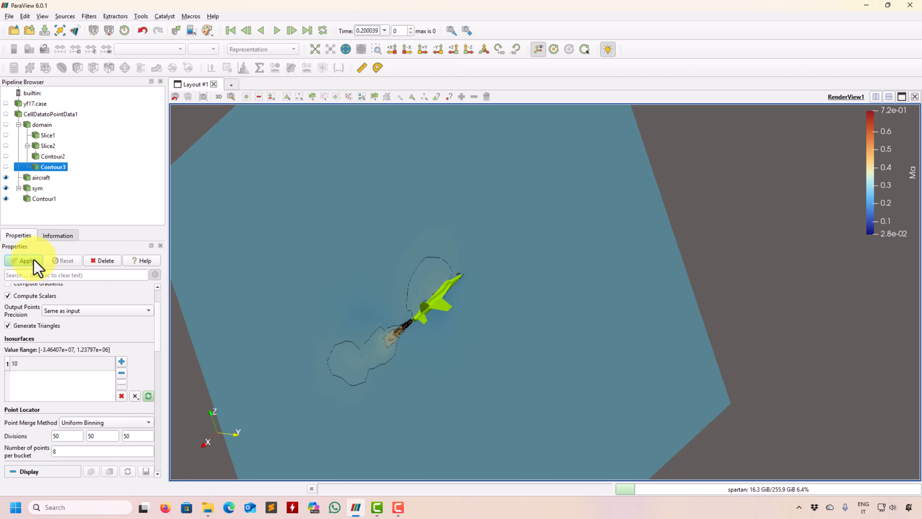
click(34, 259)
drag(451, 319, 407, 359)
Step: Color the Q isosurface by Ma and inspect the vortices and wake around the aircraft
click(167, 49)
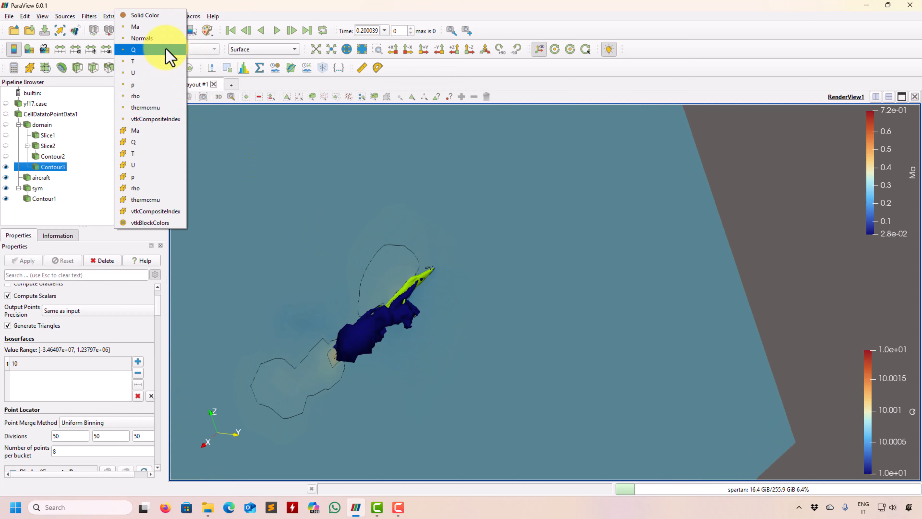
click(145, 27)
drag(360, 237, 200, 140)
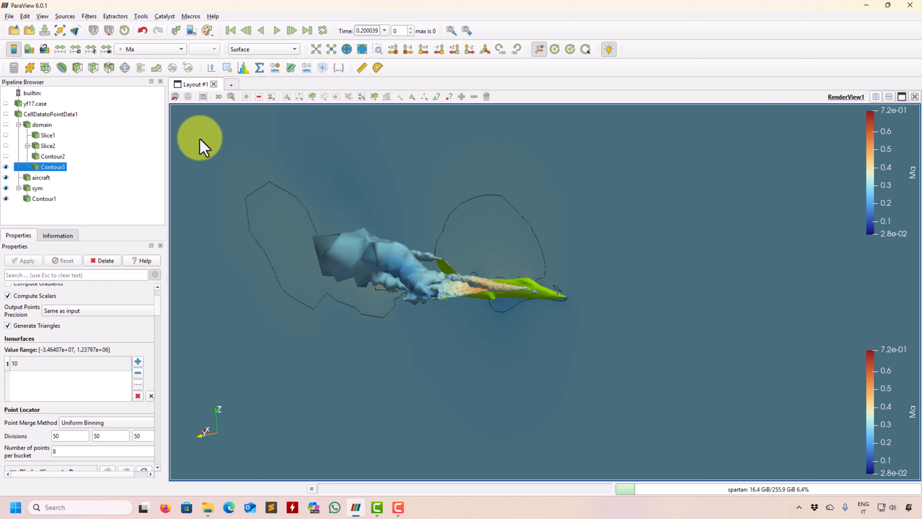
Step: Switch the Q isosurface (Contour3) to Solid Color and choose pale cyan from the basic colors
click(173, 51)
click(178, 42)
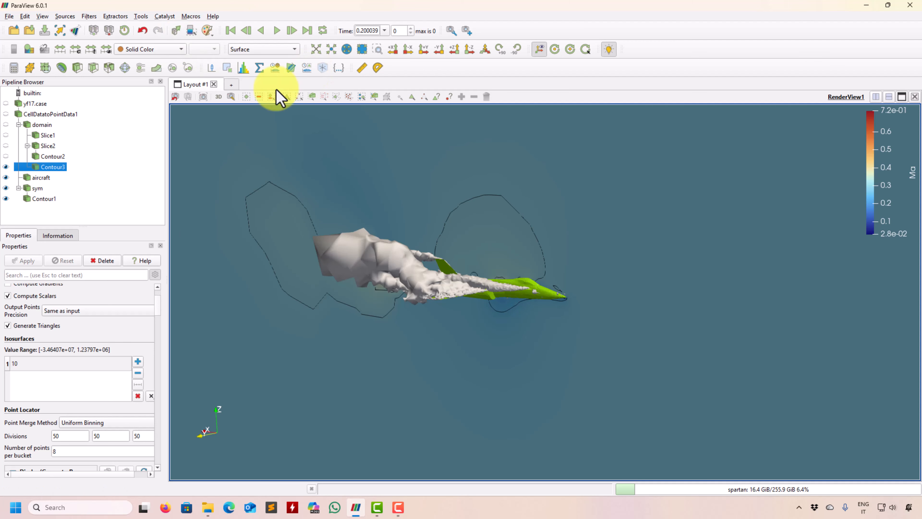
scroll(159, 305, up, 1)
scroll(159, 320, down, 5)
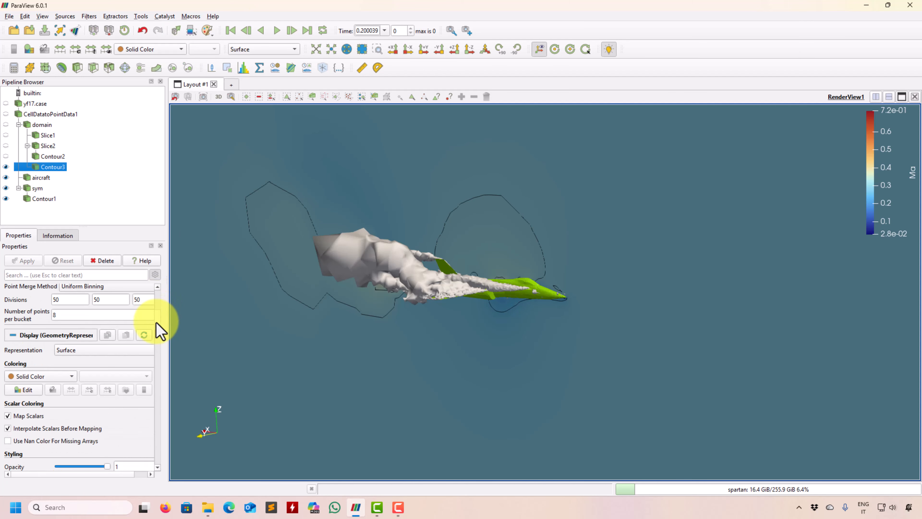
click(24, 367)
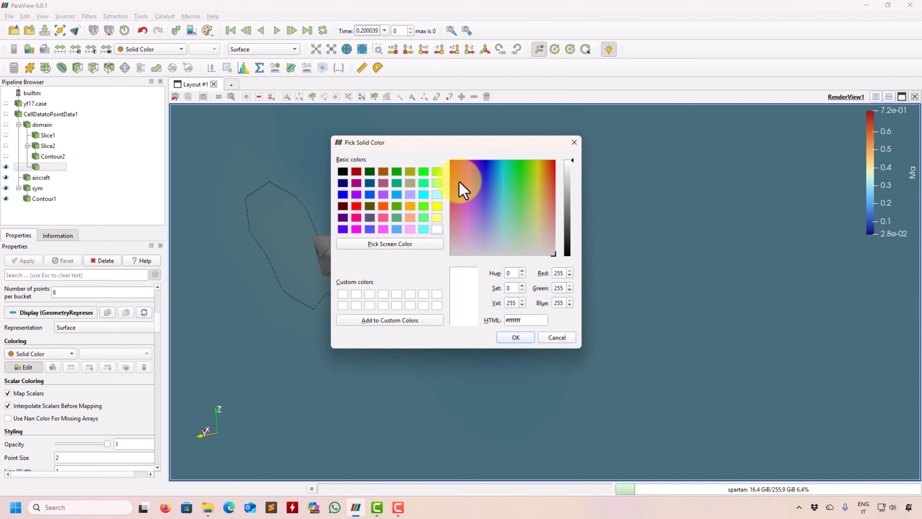
click(436, 195)
click(508, 337)
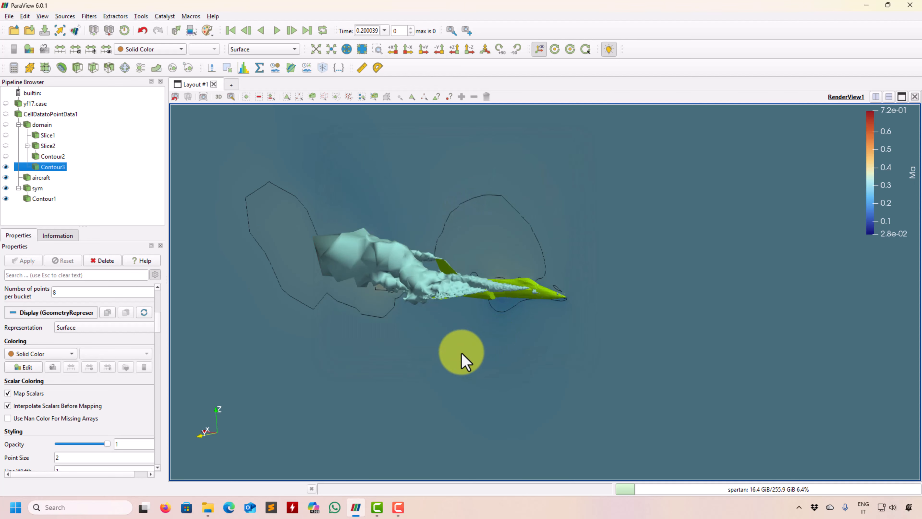
Step: Reduce the Q isosurface's opacity to 0.44 and hide Contour1 and the sym plane
drag(461, 357, 484, 279)
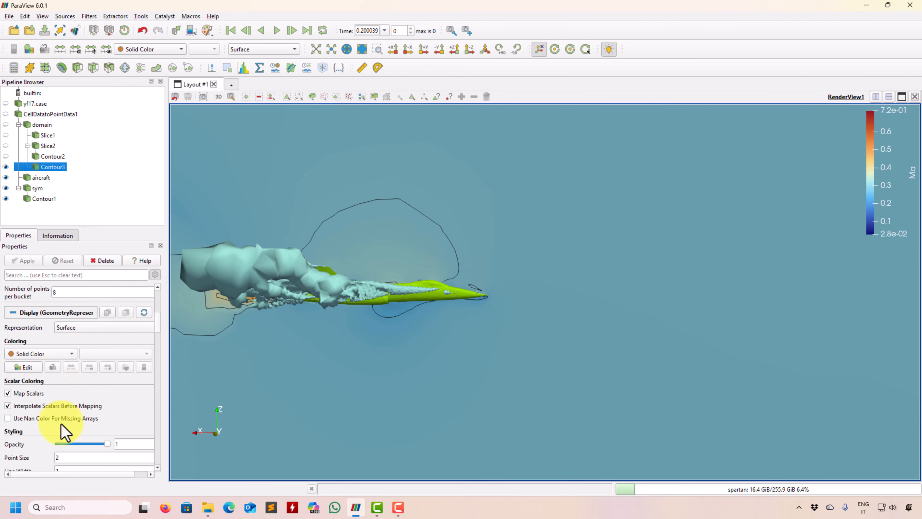
mouse_move(78, 453)
mouse_down()
mouse_move(66, 445)
mouse_move(82, 449)
mouse_up()
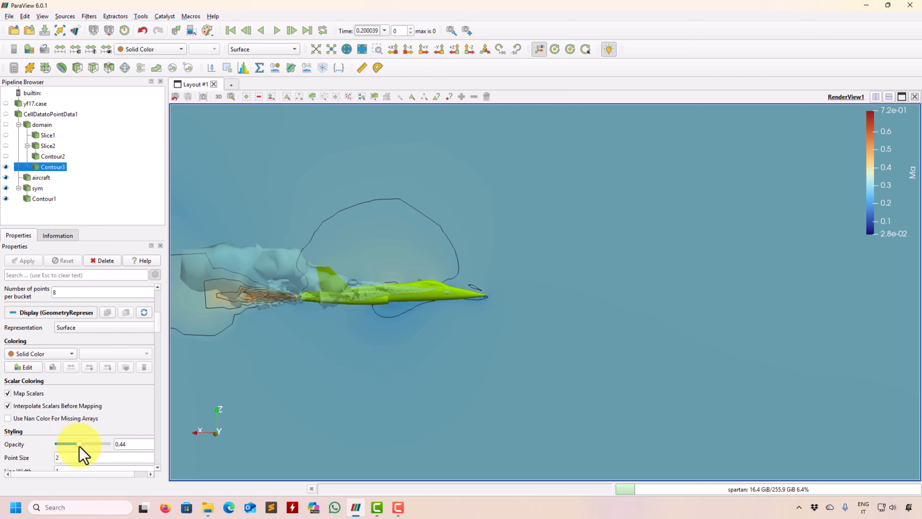
click(6, 194)
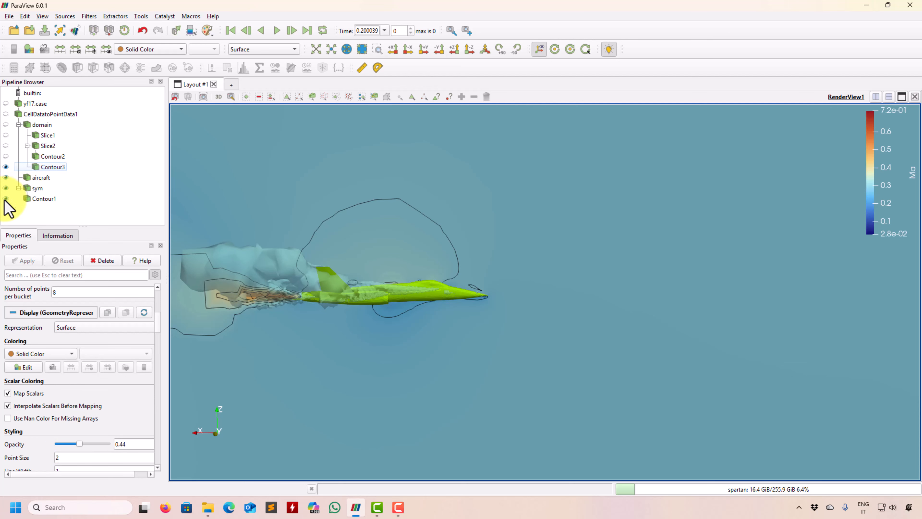
click(5, 198)
click(6, 188)
mouse_move(436, 320)
mouse_down()
mouse_move(397, 329)
mouse_move(305, 272)
mouse_move(583, 365)
mouse_move(393, 315)
mouse_move(482, 373)
mouse_move(418, 371)
mouse_move(411, 391)
mouse_up()
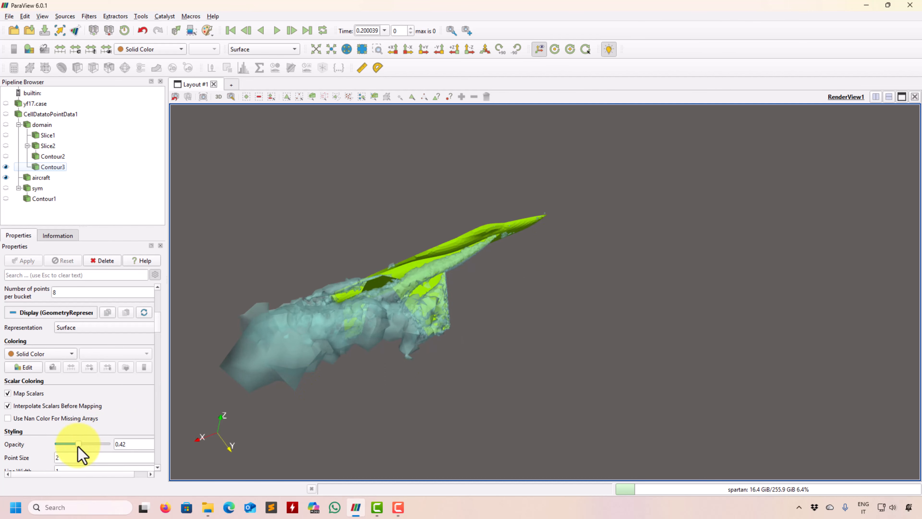
Step: Try the Q isosurface at 0.27 opacity with an isosurface value of 50, and apply it
drag(73, 445, 71, 444)
drag(316, 381, 73, 316)
drag(159, 326, 164, 309)
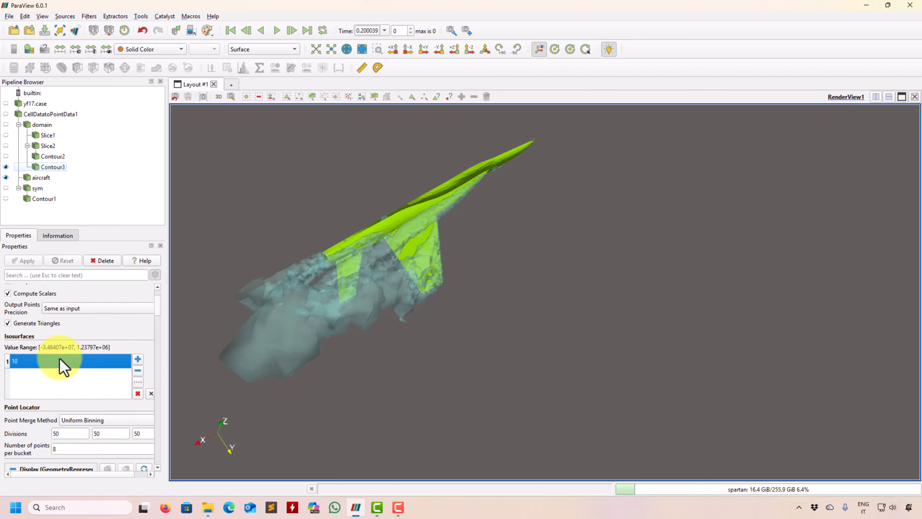
double_click(64, 361)
text(50)
key(Return)
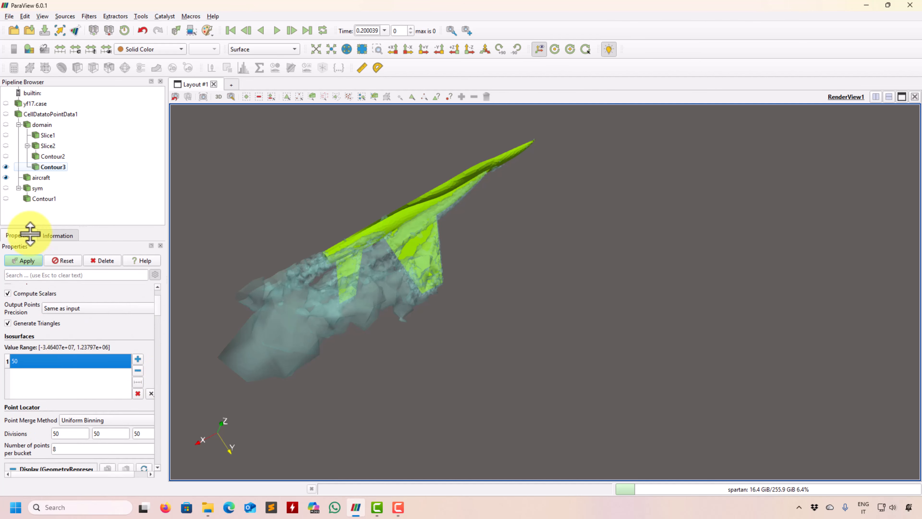
click(28, 263)
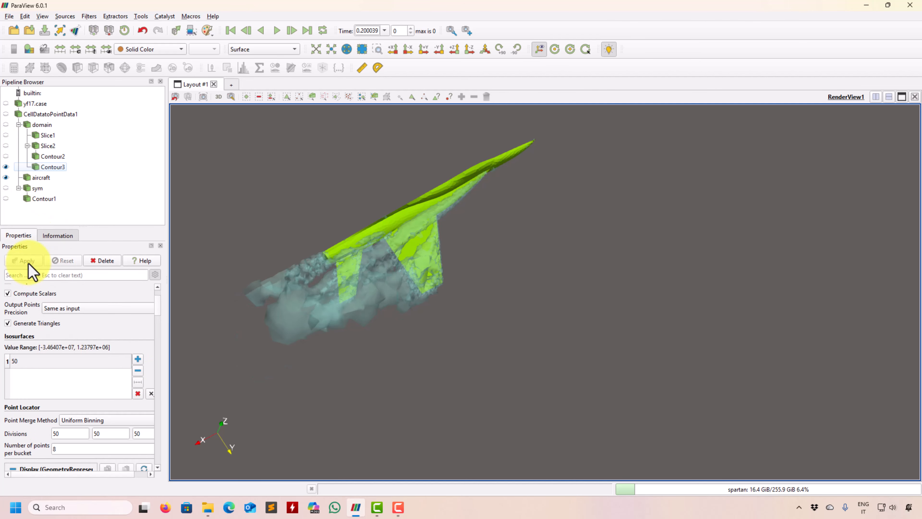
Step: Set the Q isosurface value to 1000, apply it, and inspect the vortices over the wing
double_click(31, 366)
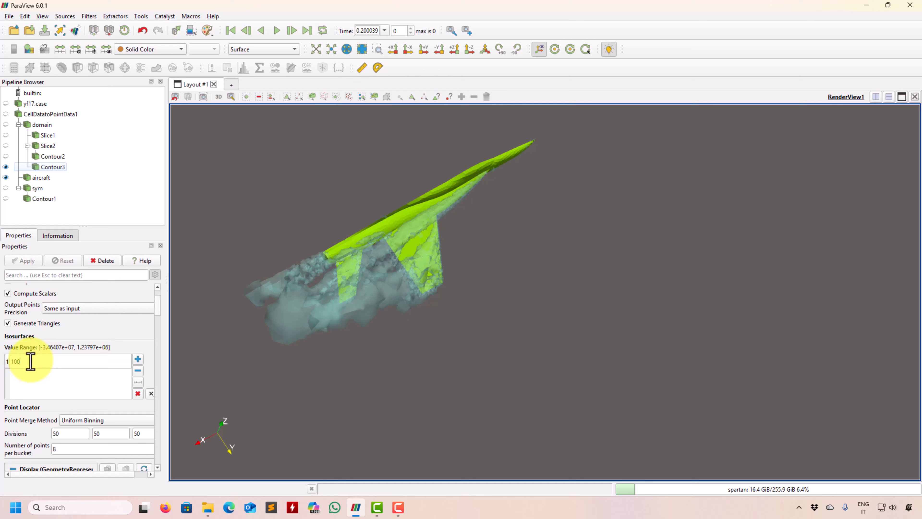
key(Return)
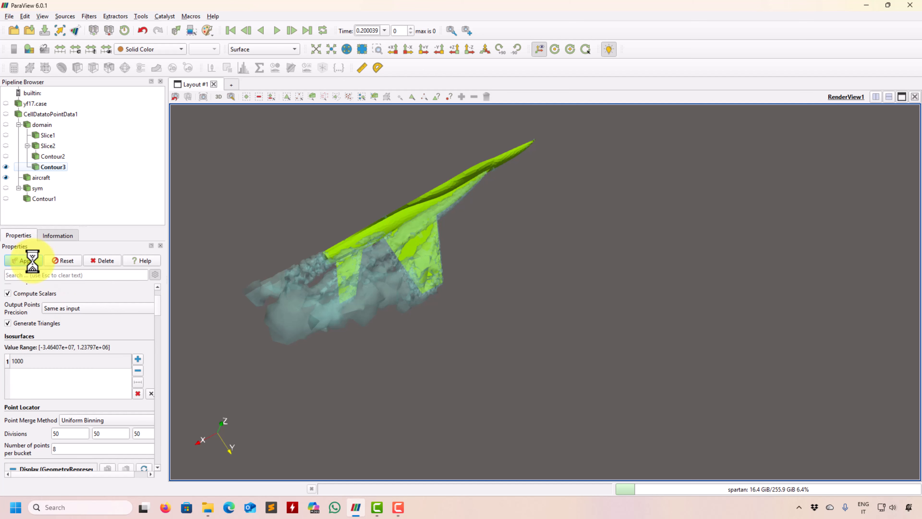
click(35, 261)
drag(410, 234, 305, 384)
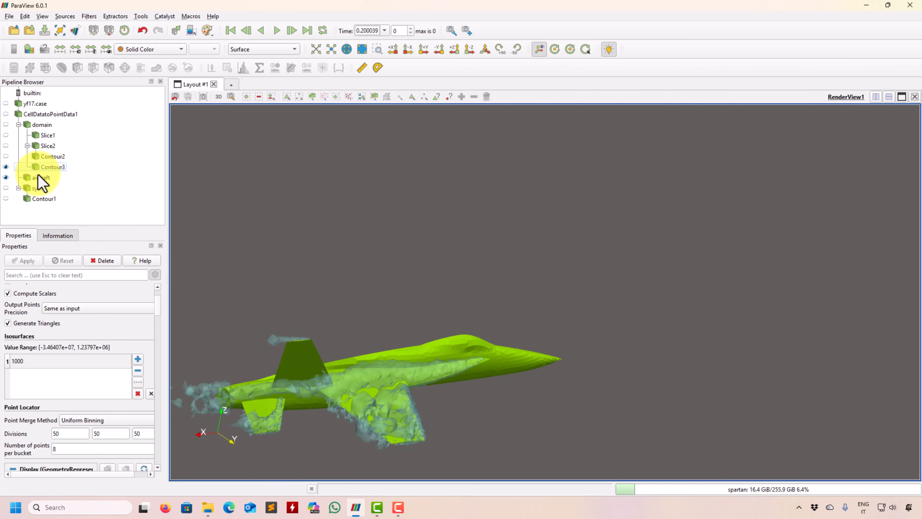
Step: Show Slice2 with Contour2 hidden, and open the color map settings for its p coloring
click(8, 157)
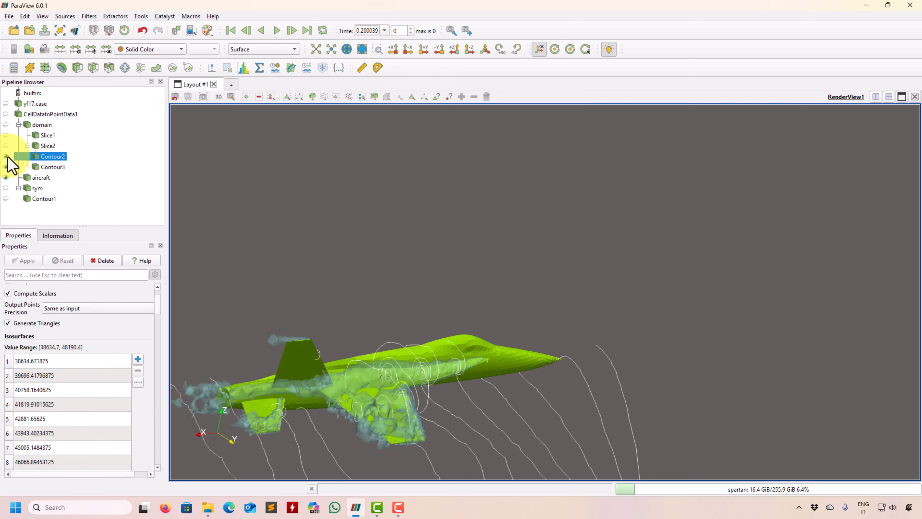
click(6, 145)
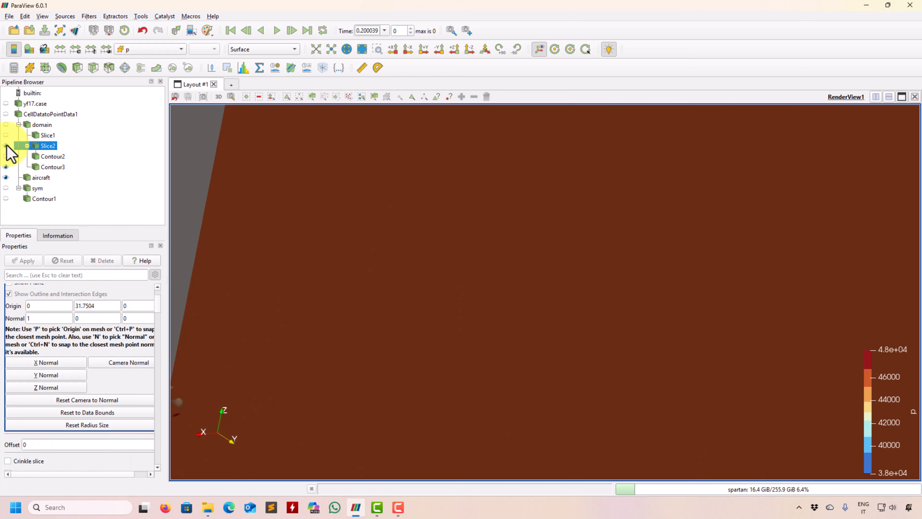
click(29, 49)
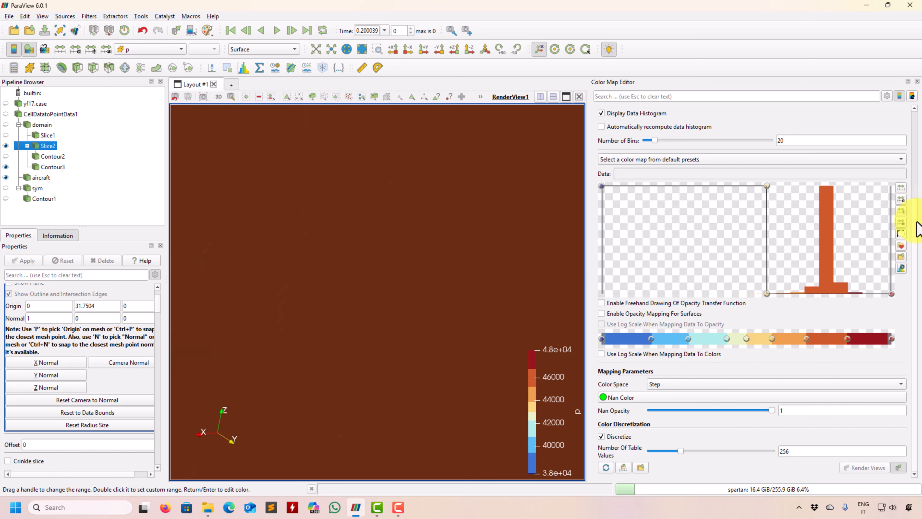
drag(915, 225, 915, 117)
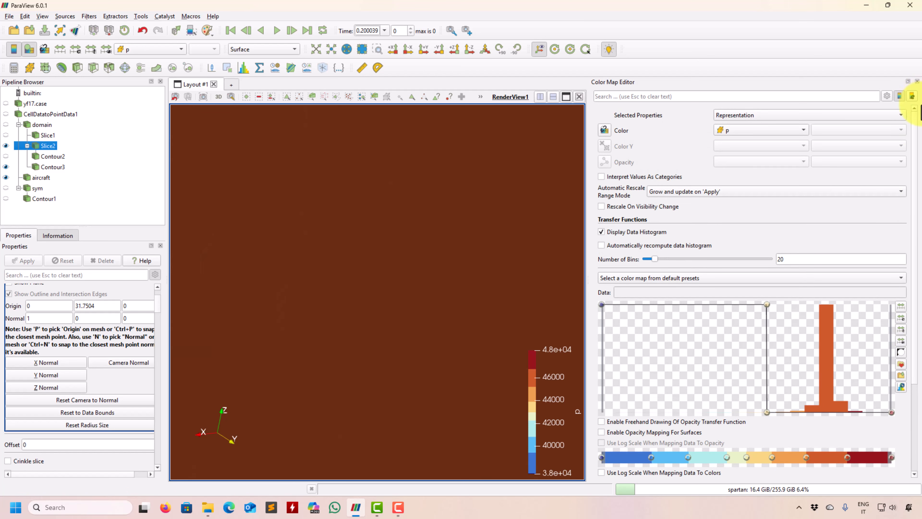
Step: Turn off the data histogram and enable opacity mapping for surfaces in the p color map
click(621, 232)
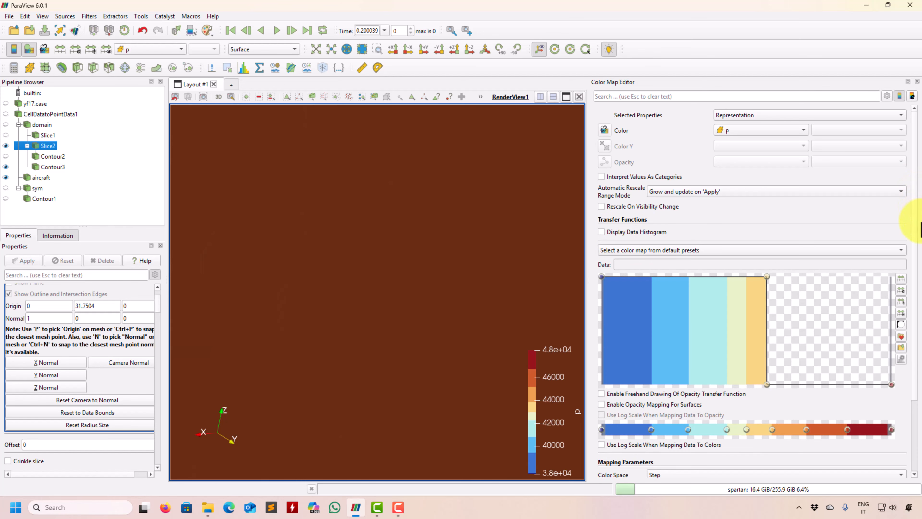
click(614, 405)
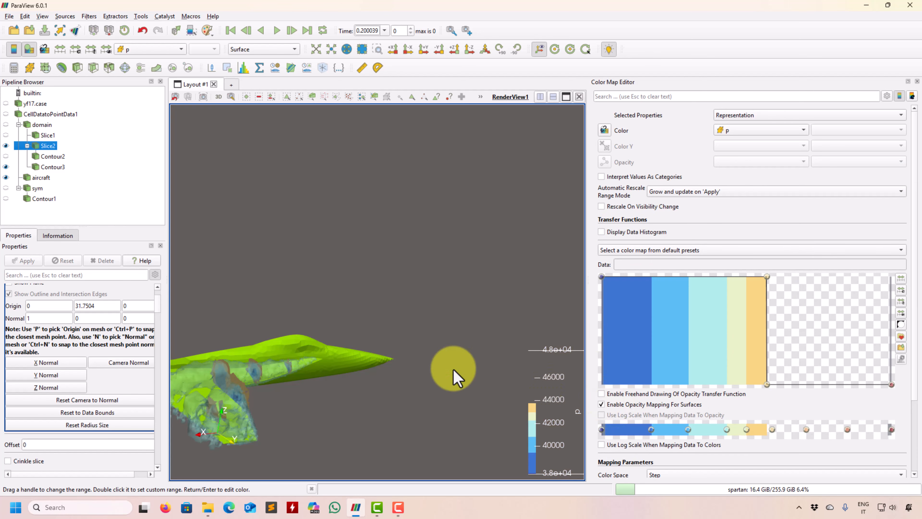
drag(512, 371, 537, 363)
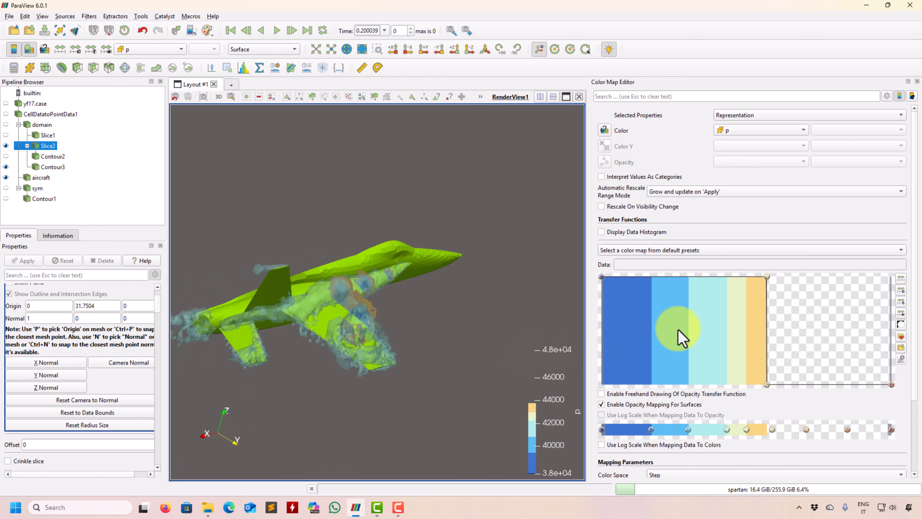
Step: Turn the sharp opacity cutoff into a ramp by moving its zero-opacity point to about 44676
drag(767, 276, 806, 272)
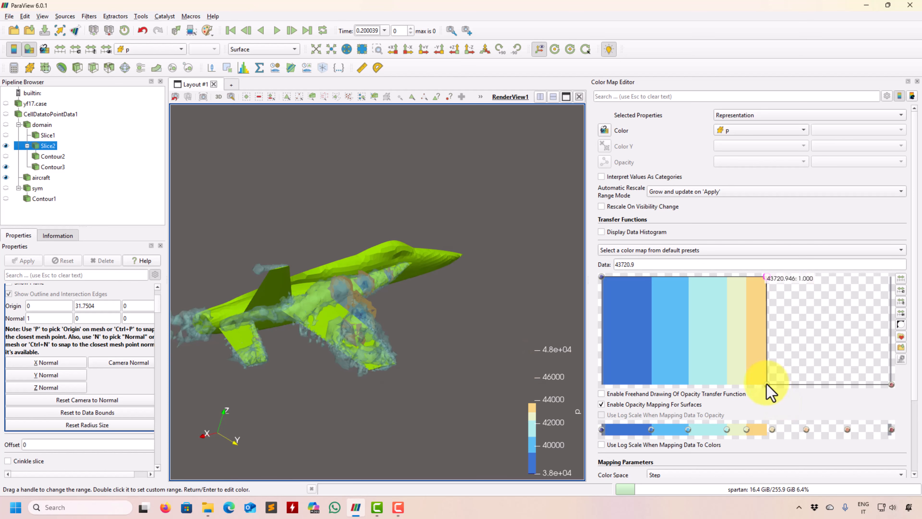
drag(782, 387, 804, 440)
scroll(806, 443, down, 2)
Step: Set the p color map's color space to HSV and inspect the slices around the wing
click(788, 445)
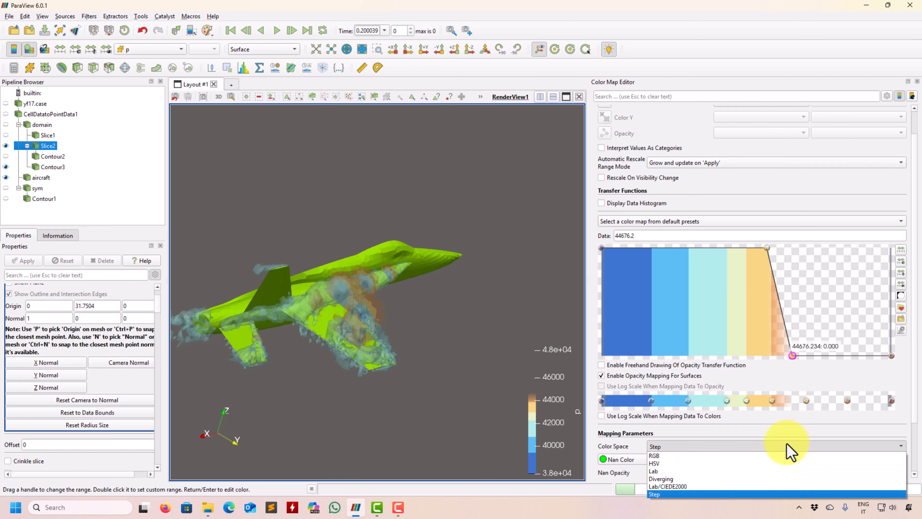
click(694, 465)
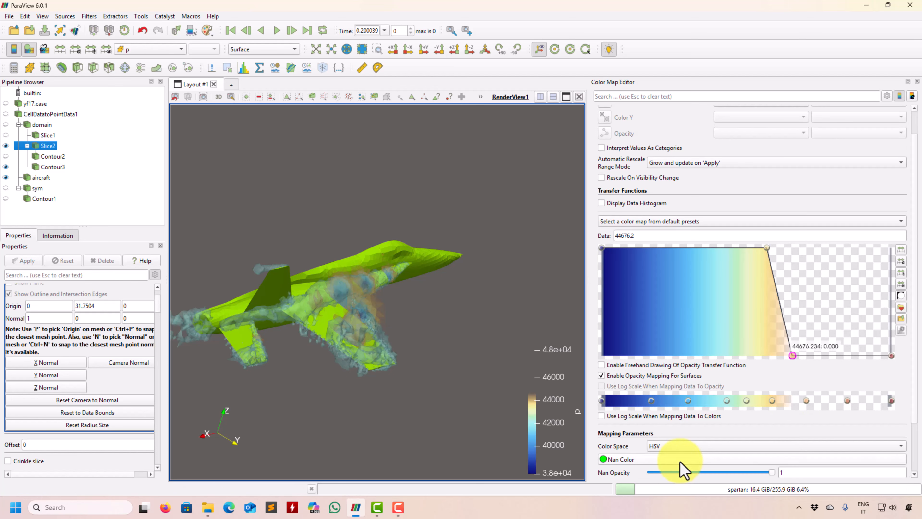
drag(443, 388, 380, 390)
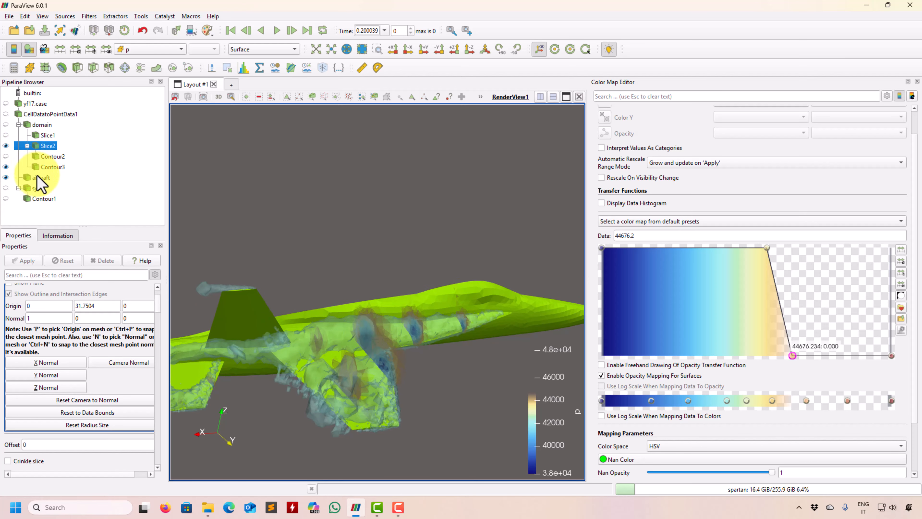
Step: Set the Q isosurface's opacity to 1, close the Color Map Editor, and inspect the vortices with the pressure slices
click(44, 199)
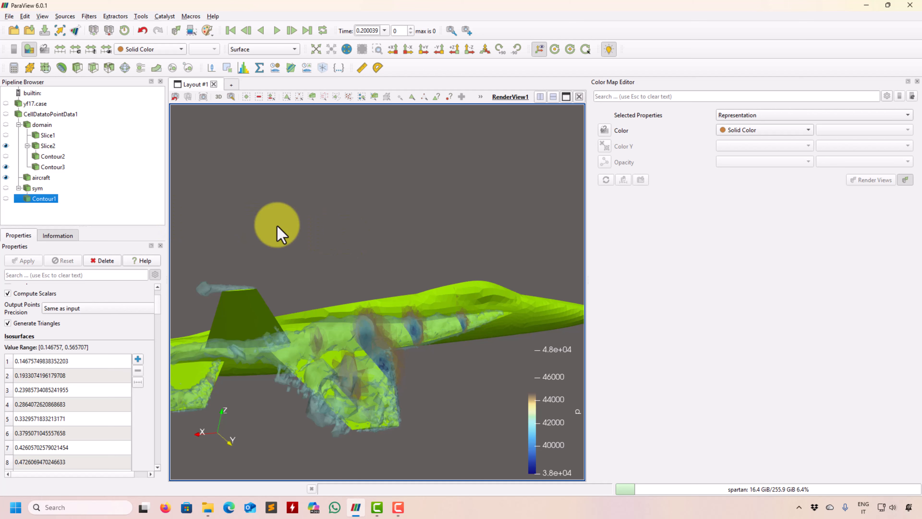
click(55, 167)
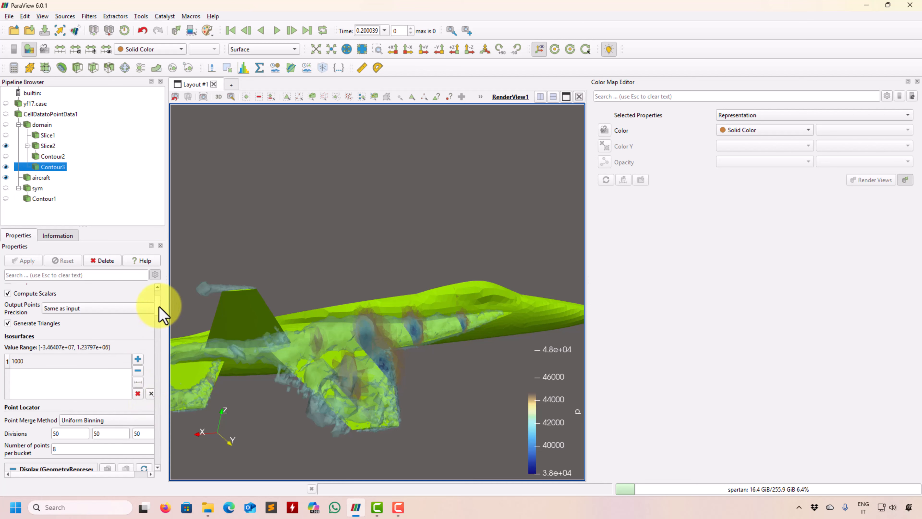
drag(159, 307, 159, 329)
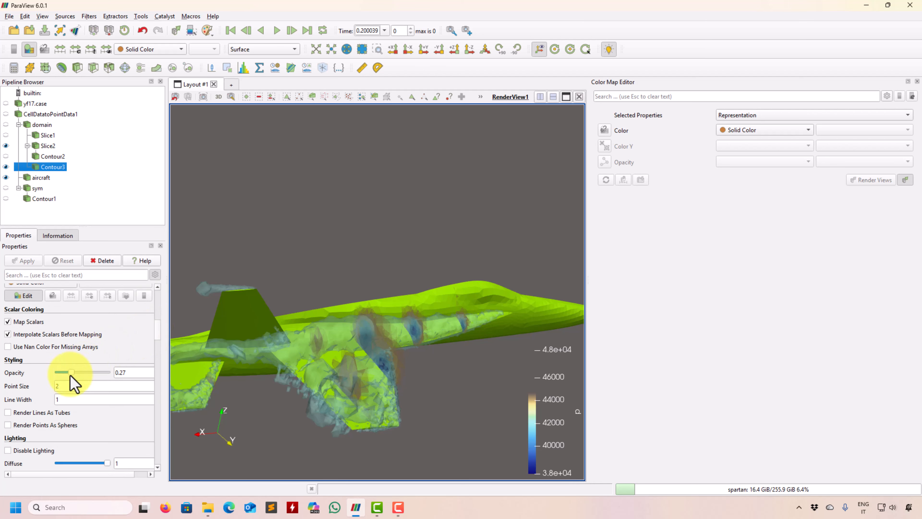
drag(72, 372, 165, 381)
drag(377, 381, 457, 315)
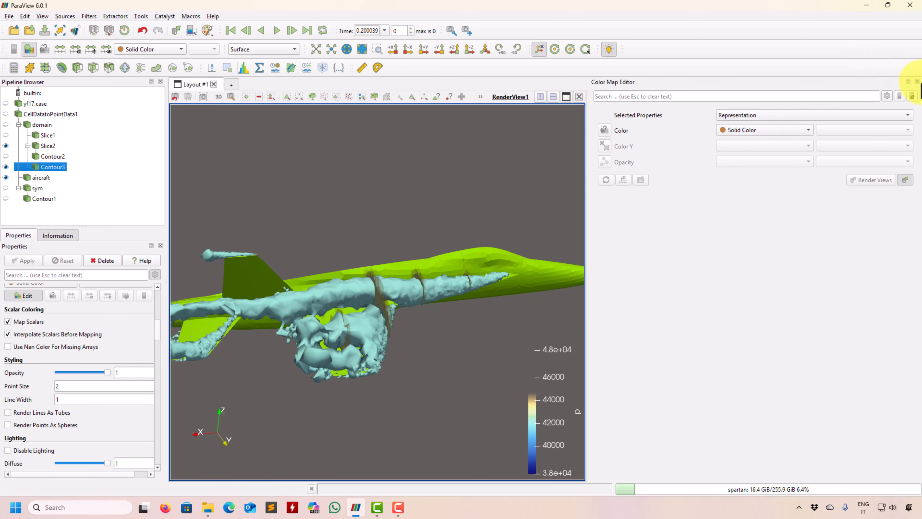
click(918, 81)
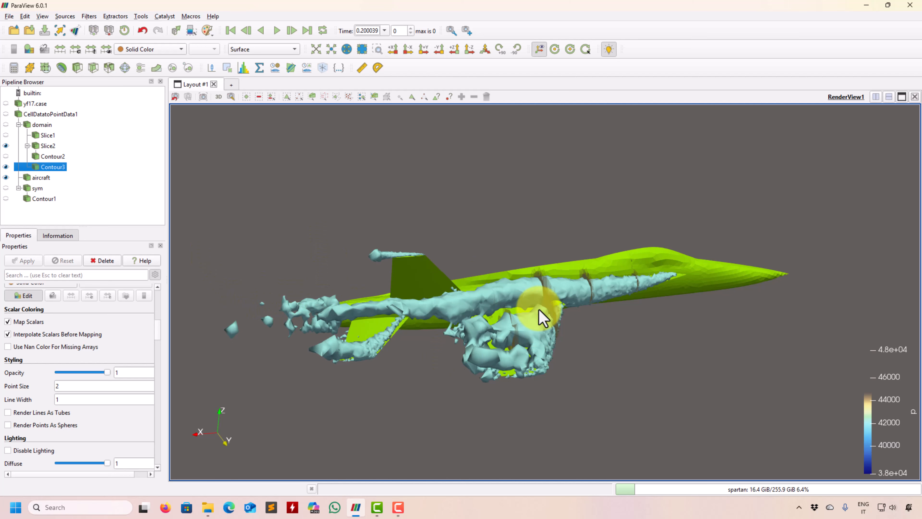
drag(272, 325, 456, 276)
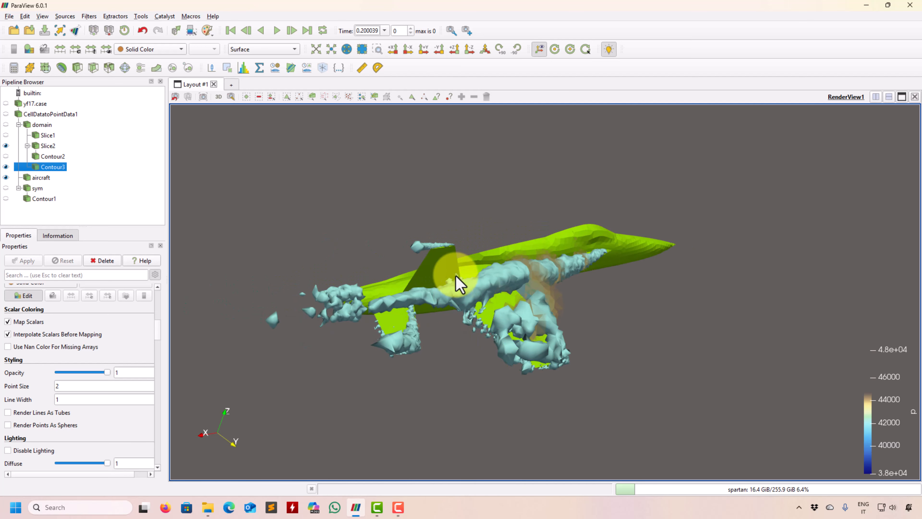